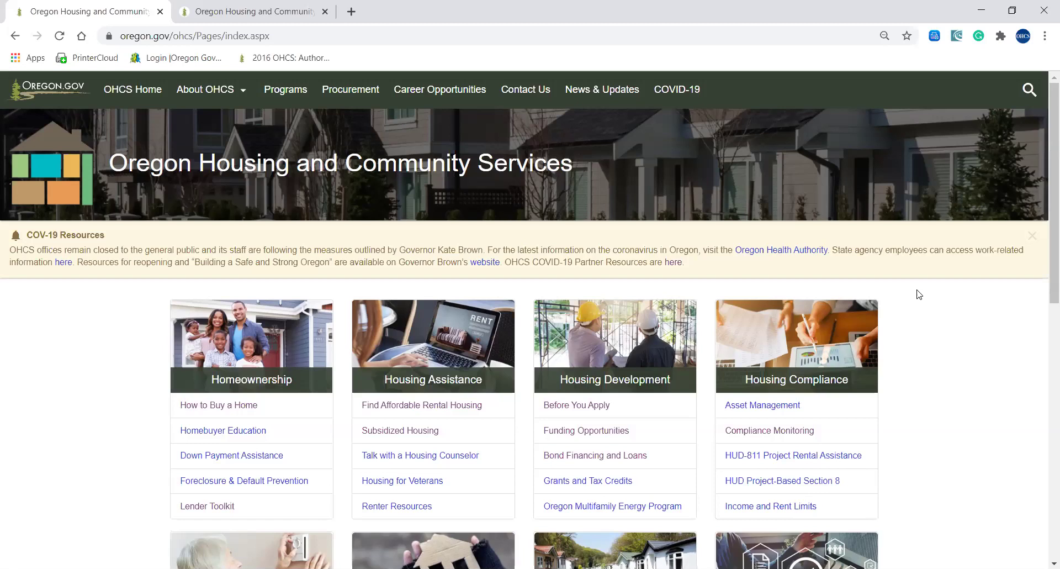
click(1014, 13)
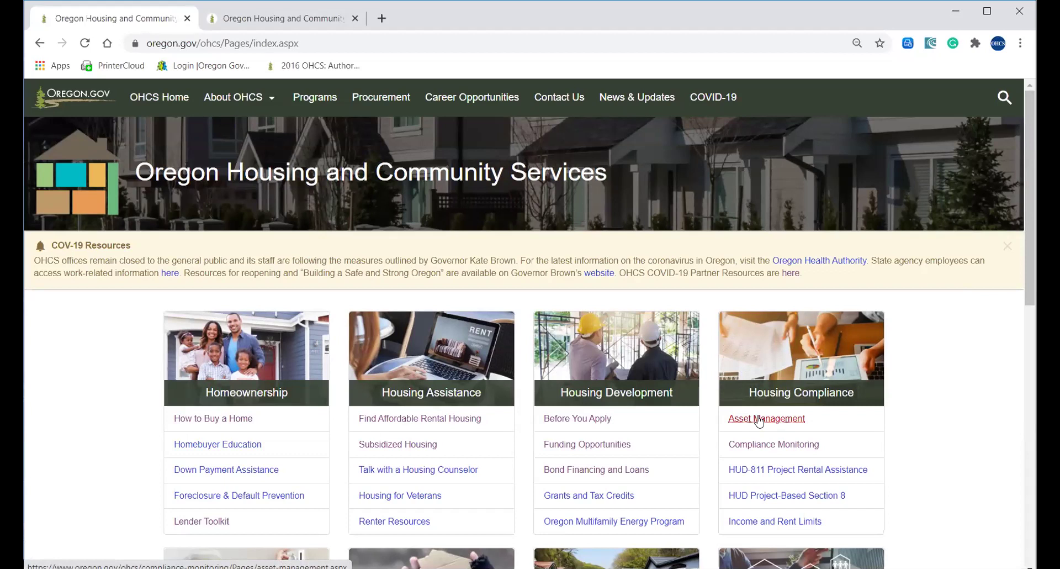
click(986, 14)
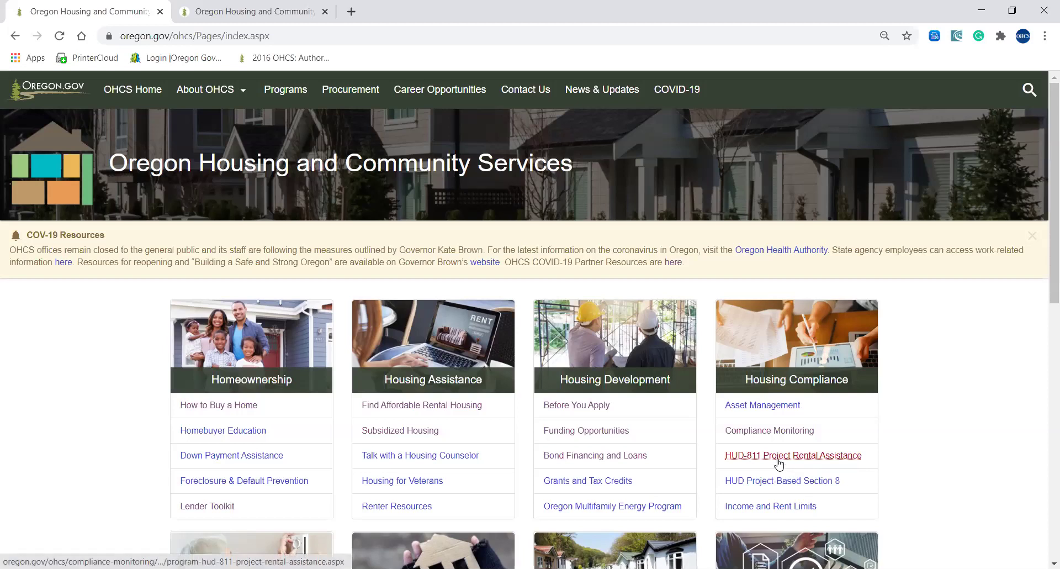
- Search the site for "hud 811", view the HUD-811 Project Rental Assistance result and close its tab
click(1029, 93)
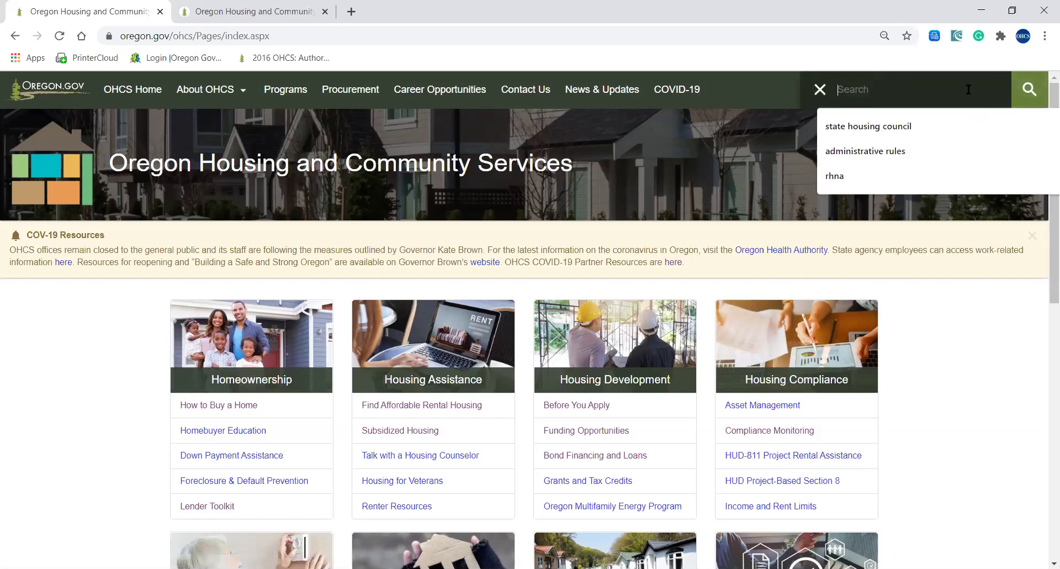
text(hud 811)
key(Return)
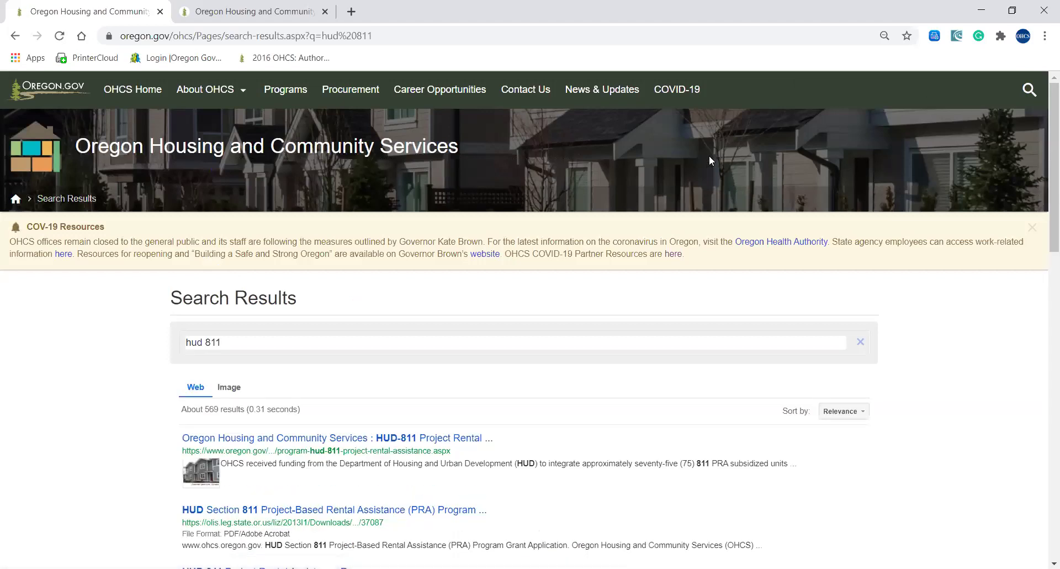
click(380, 439)
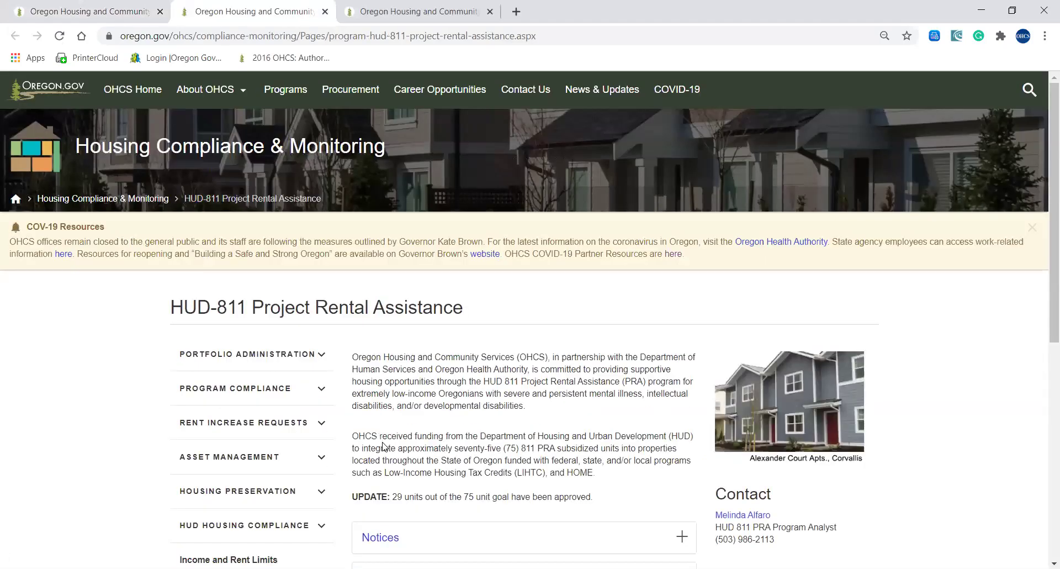
drag(1046, 319, 1044, 366)
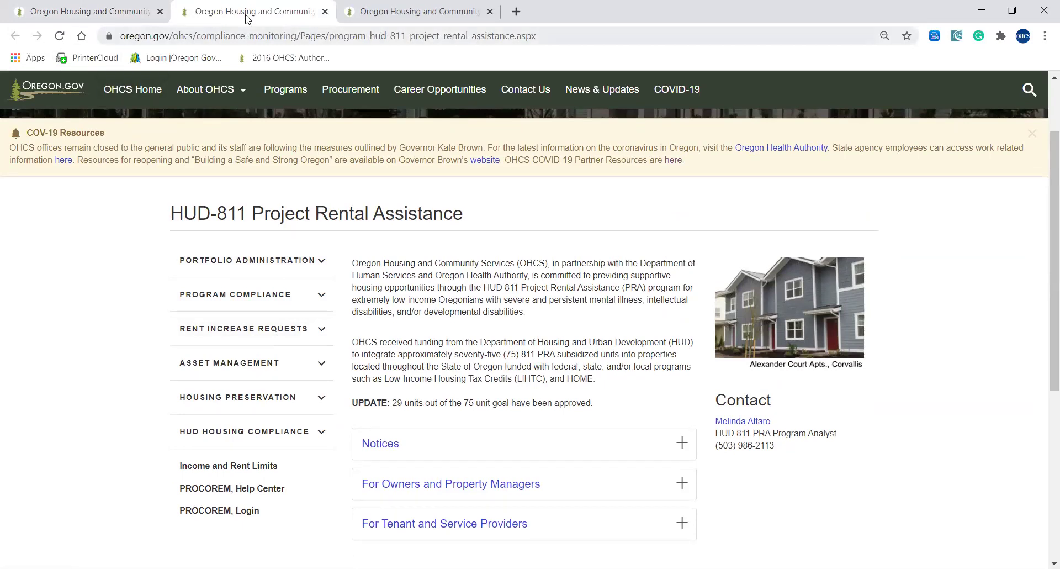
click(326, 11)
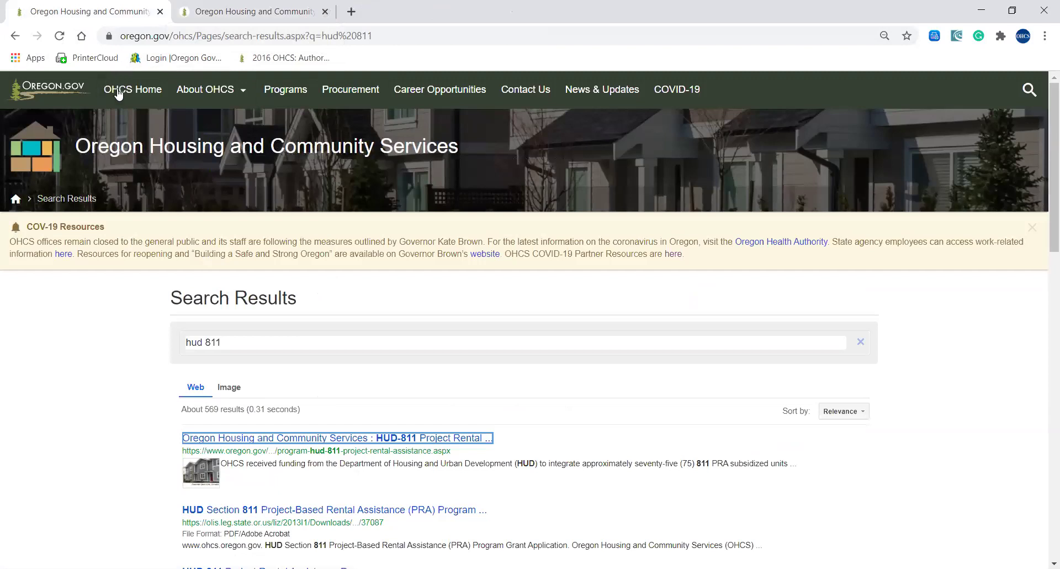
- Return to the OHCS home page and reach the HUD 811 Project Rental Assistance page through the Housing Compliance section
click(148, 95)
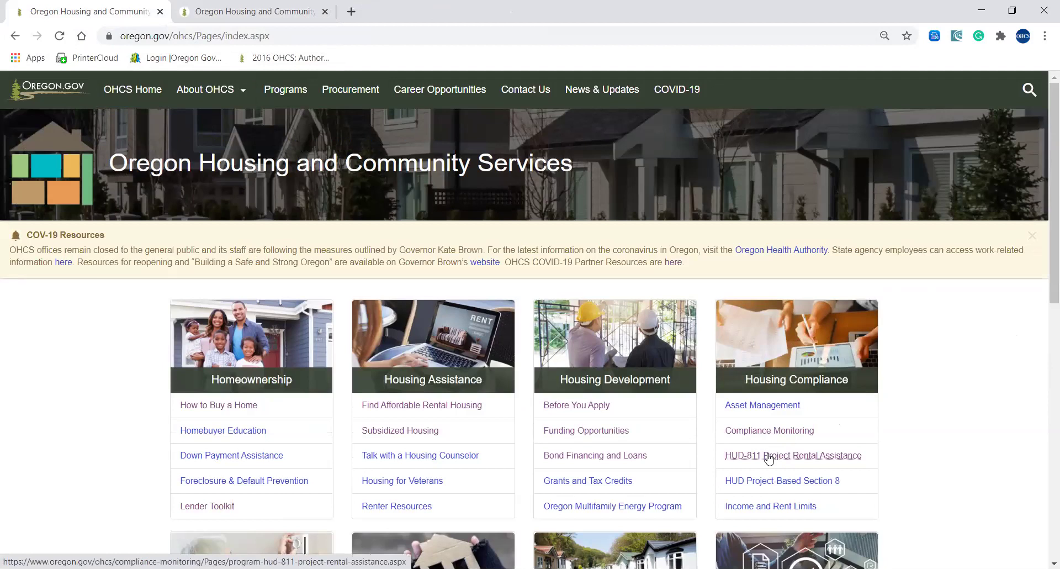
click(796, 386)
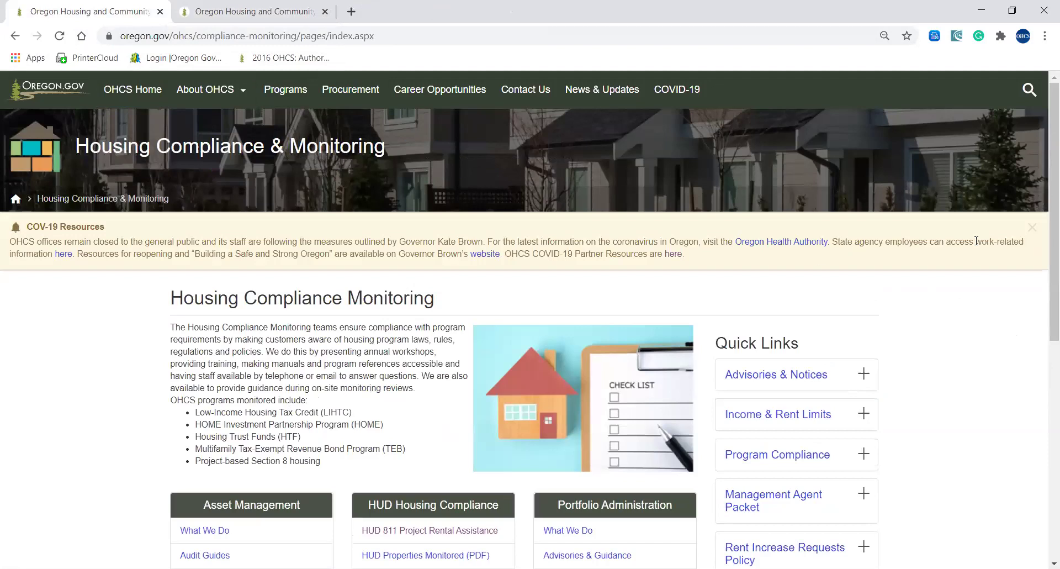
drag(1044, 290, 1045, 349)
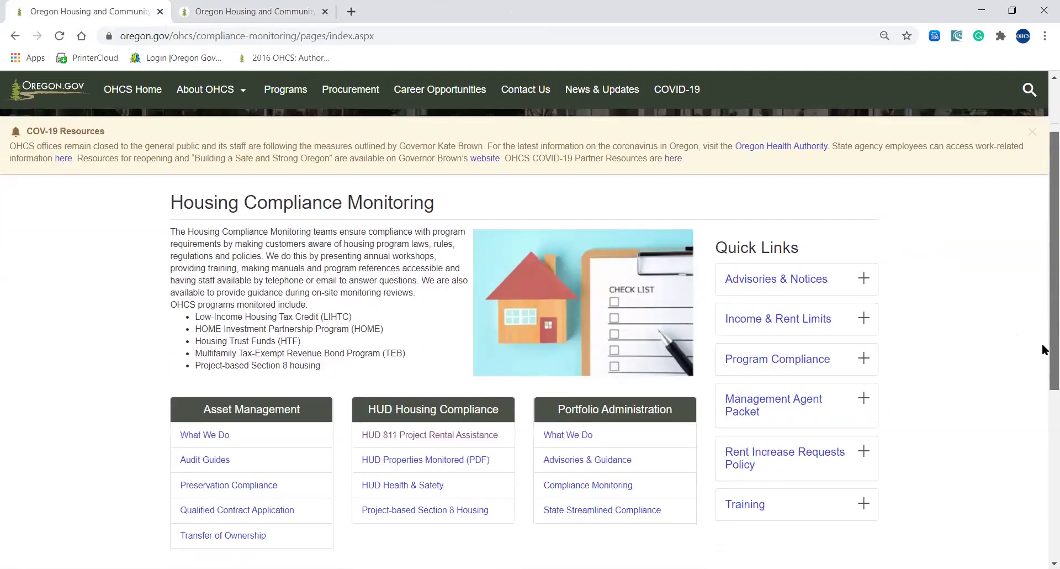
click(426, 437)
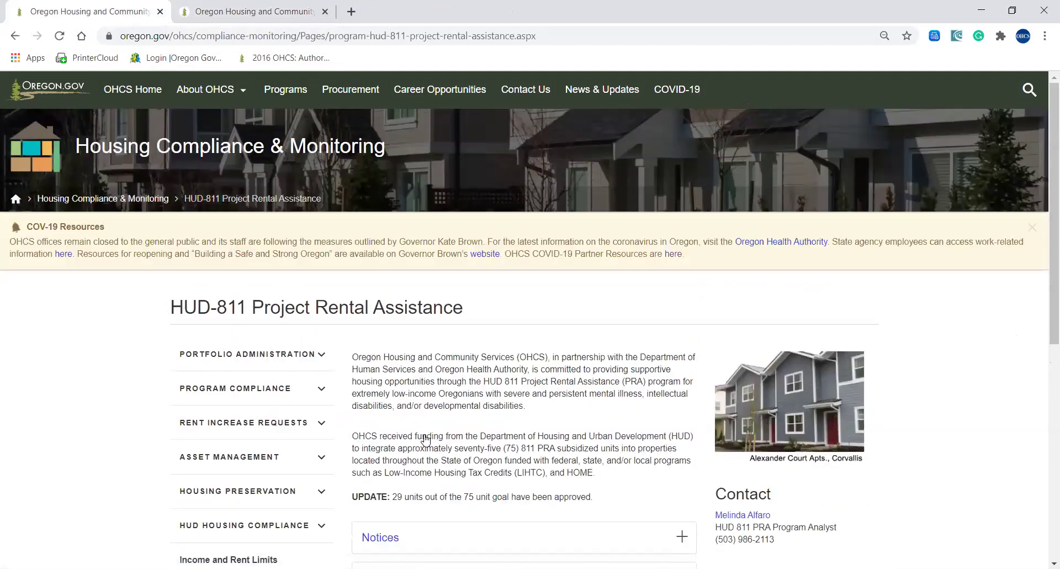
click(15, 35)
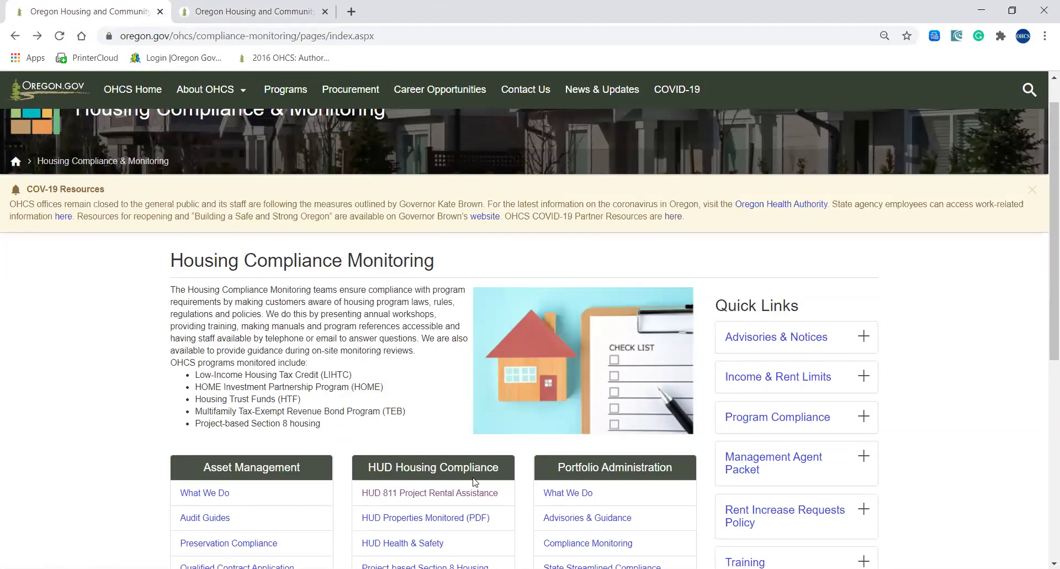
click(470, 493)
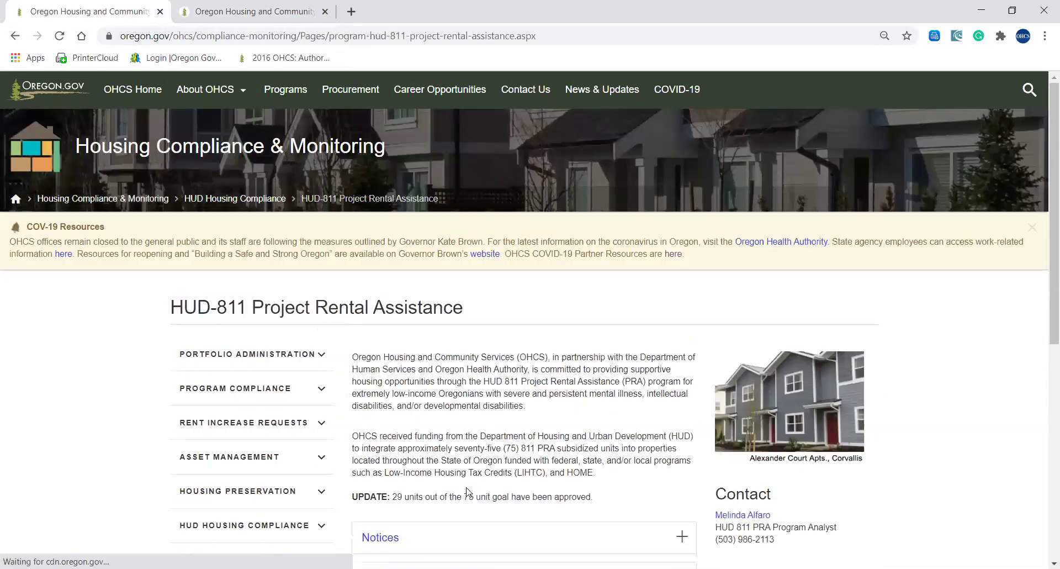
- Examine the page's side navigation by expanding and collapsing each section from Portfolio Administration to HUD Housing Compliance
click(325, 358)
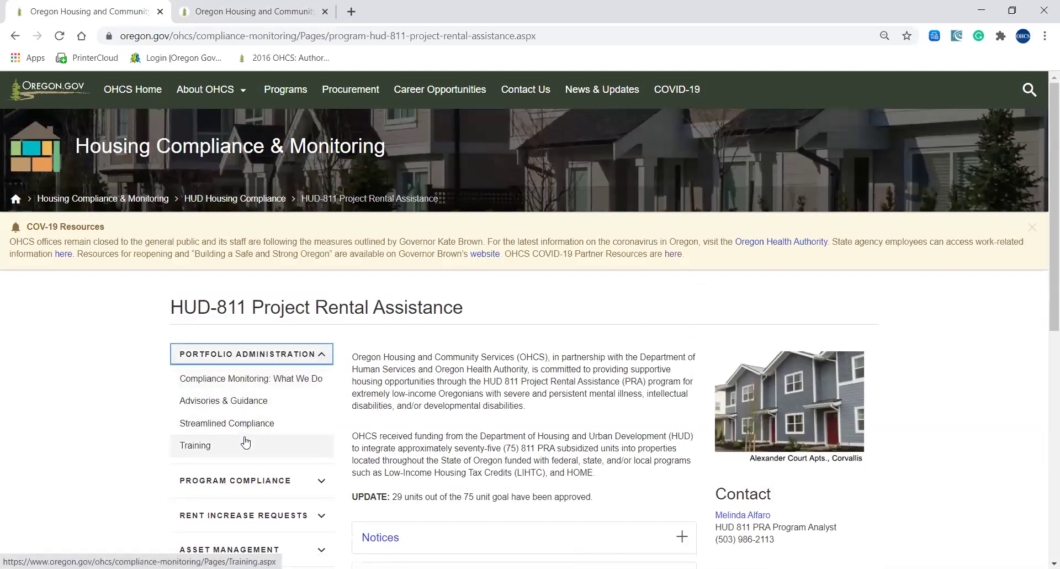
click(322, 356)
click(320, 390)
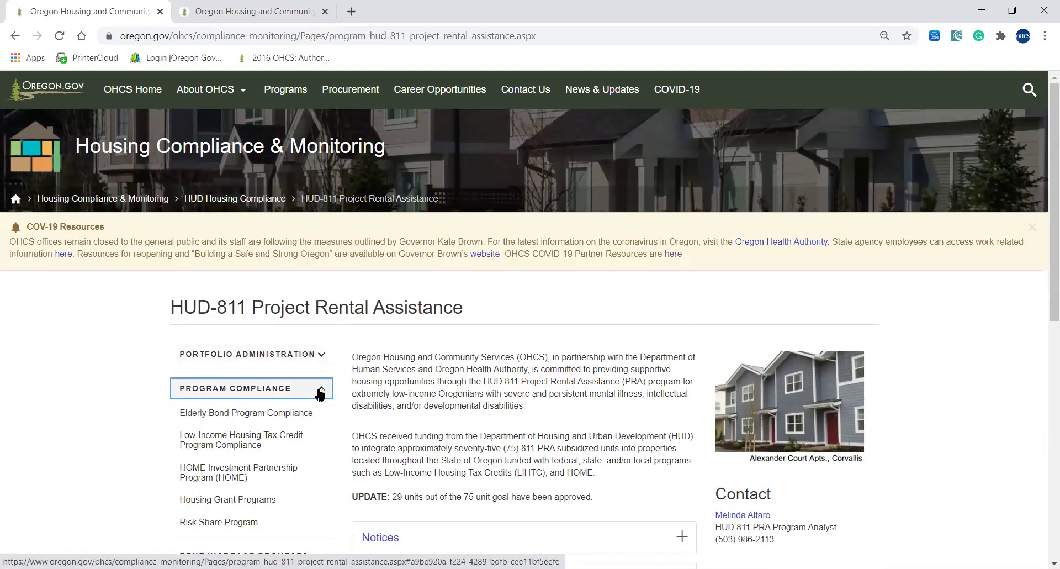
click(279, 389)
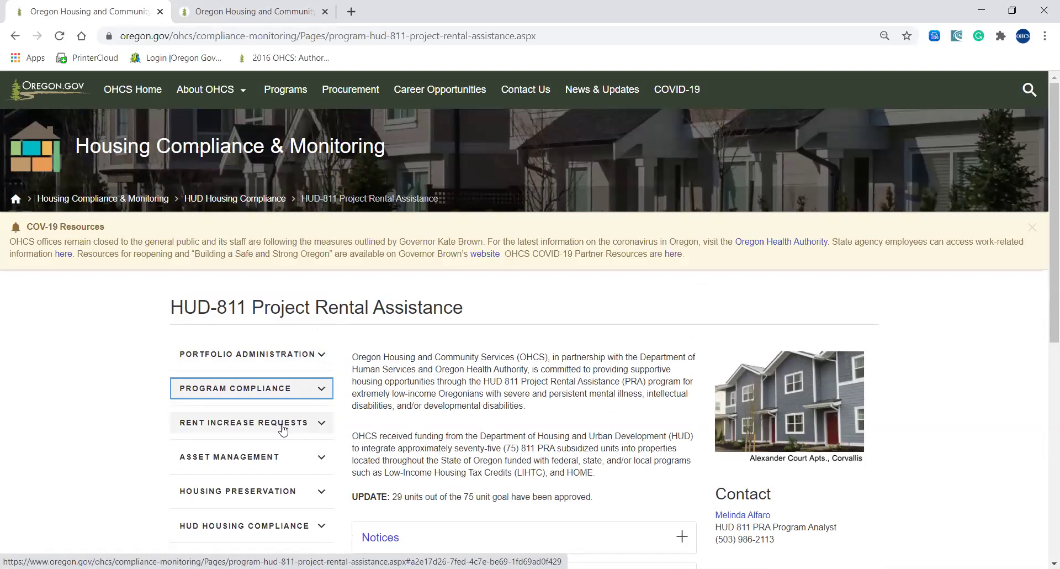
click(282, 428)
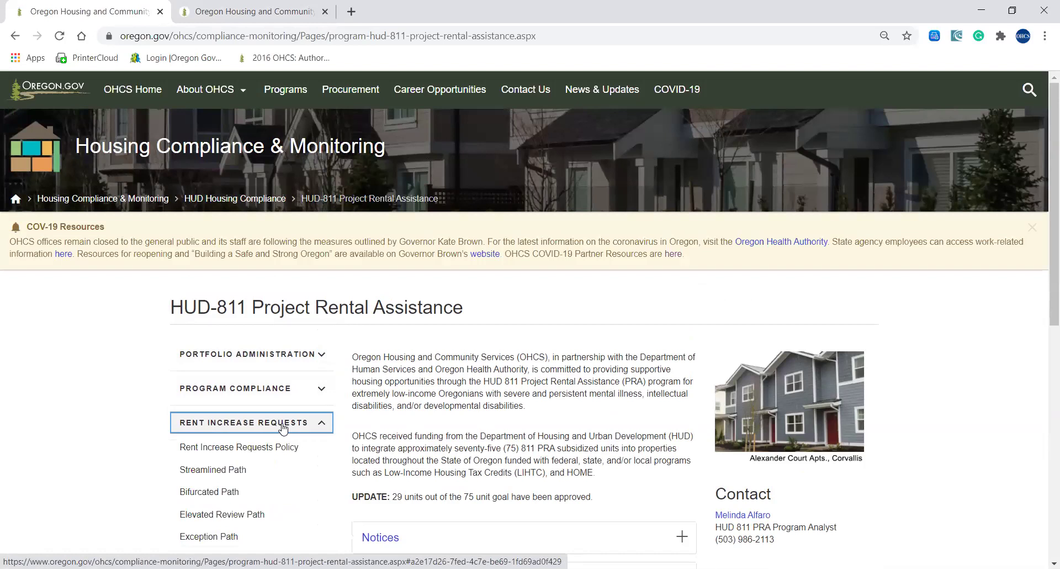
click(283, 424)
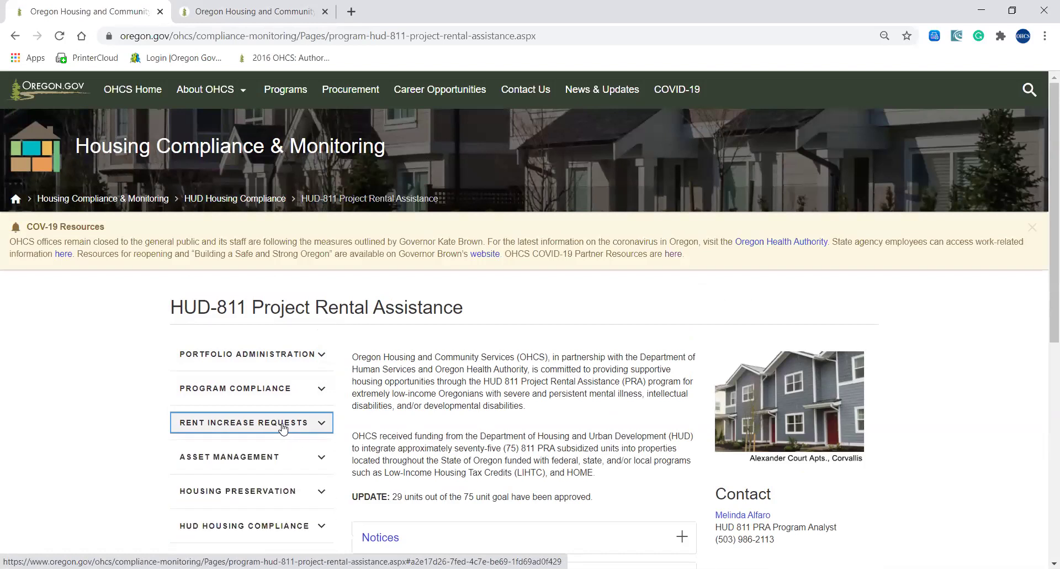
click(285, 458)
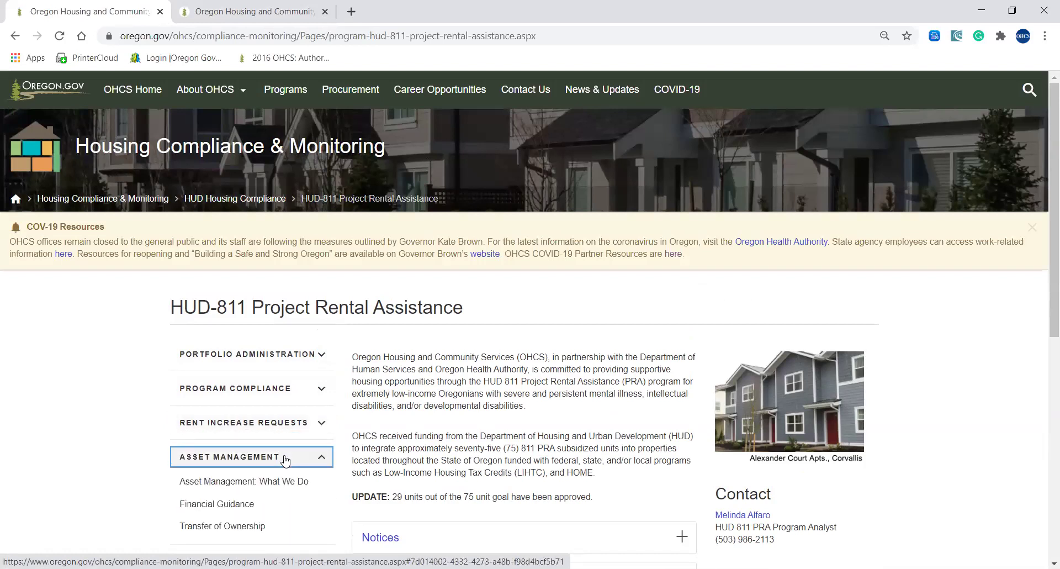
click(285, 459)
click(288, 491)
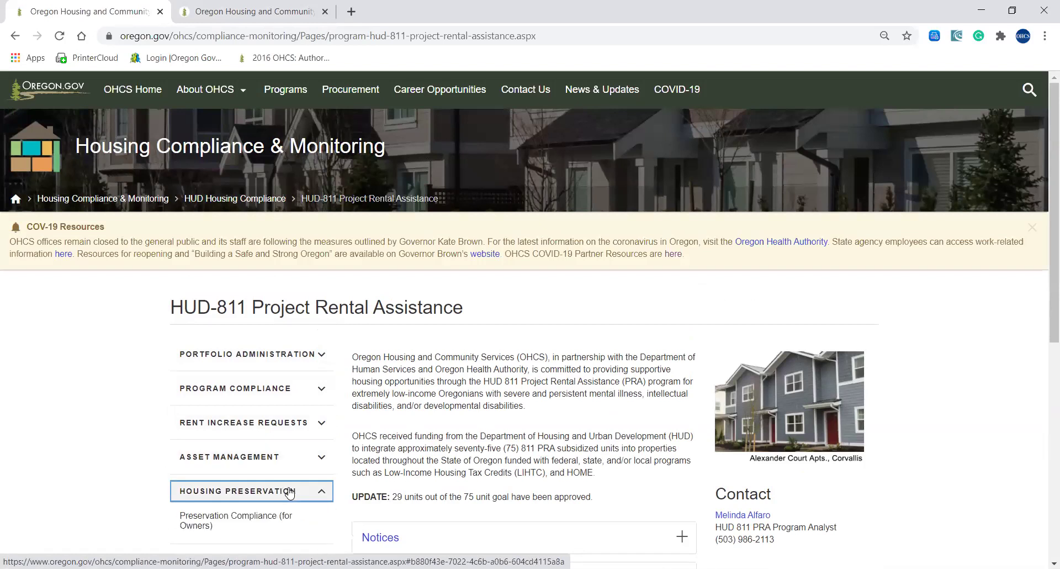
click(289, 491)
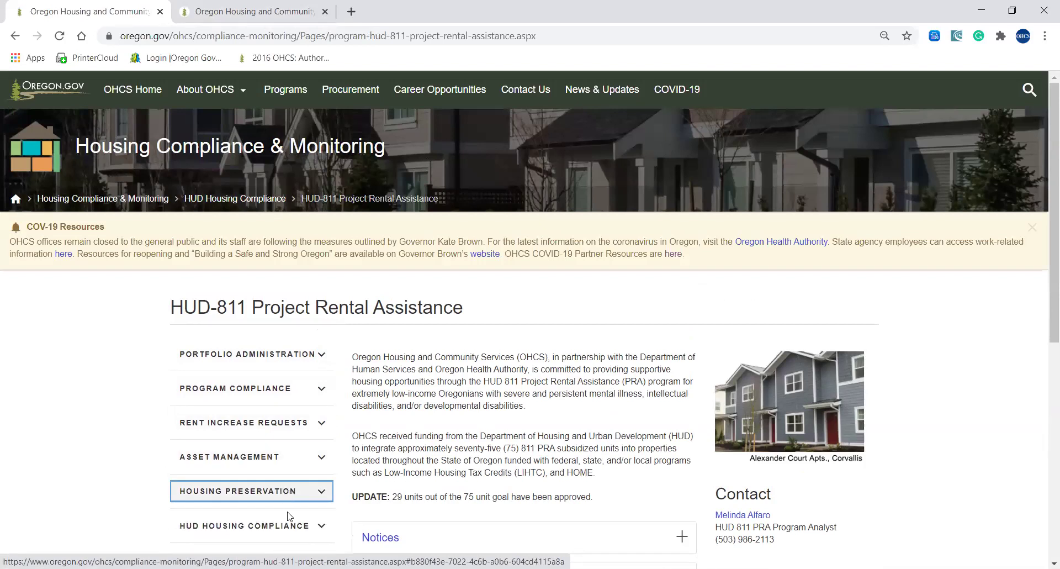
click(289, 529)
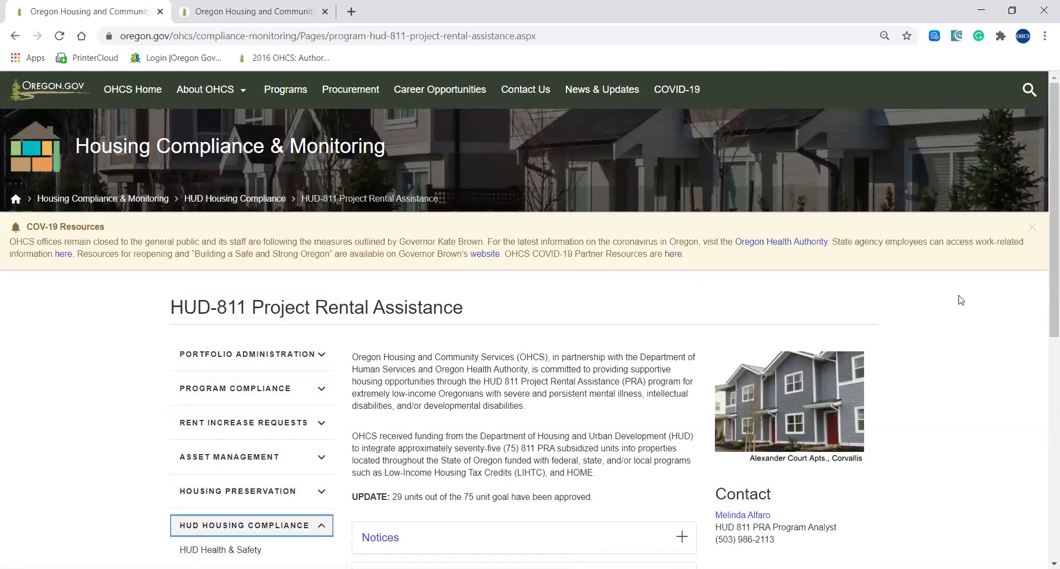
drag(1051, 325, 1045, 375)
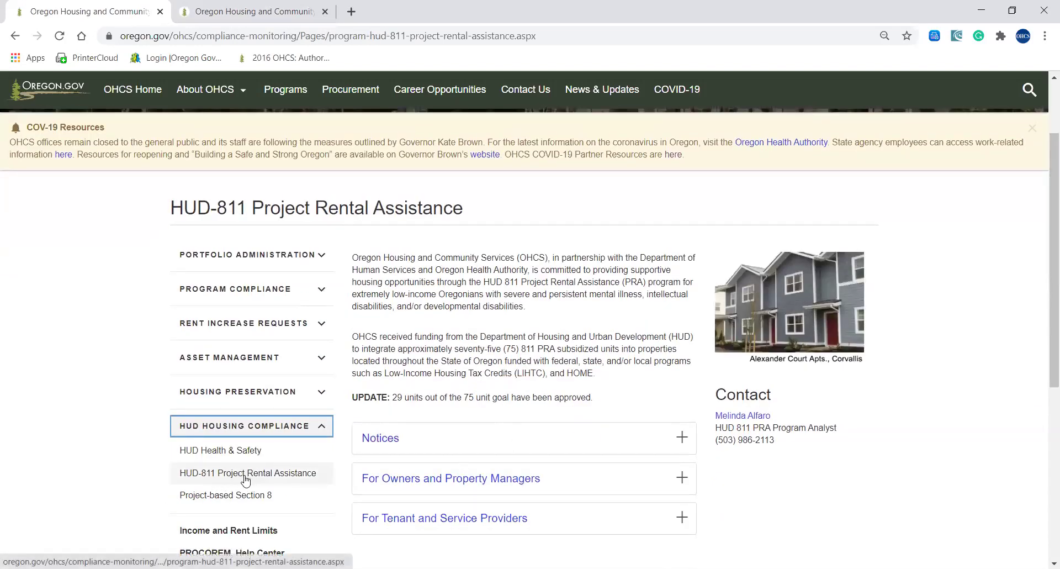
click(295, 431)
- View the Compliance Monitoring: What We Do page under Portfolio Administration, and go back to HUD-811 Project Rental Assistance through HUD Housing Compliance
click(301, 254)
click(288, 280)
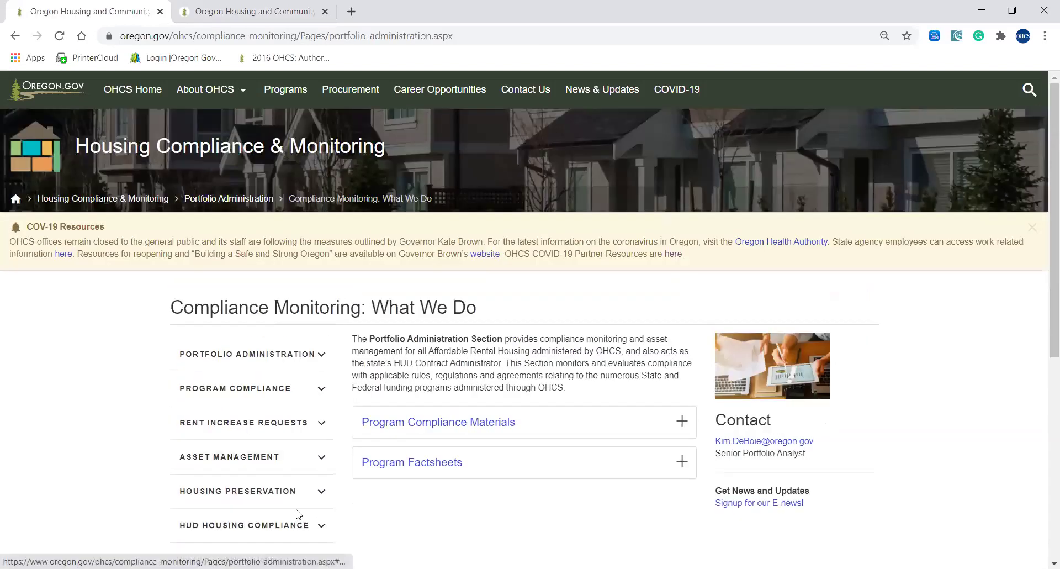
click(301, 527)
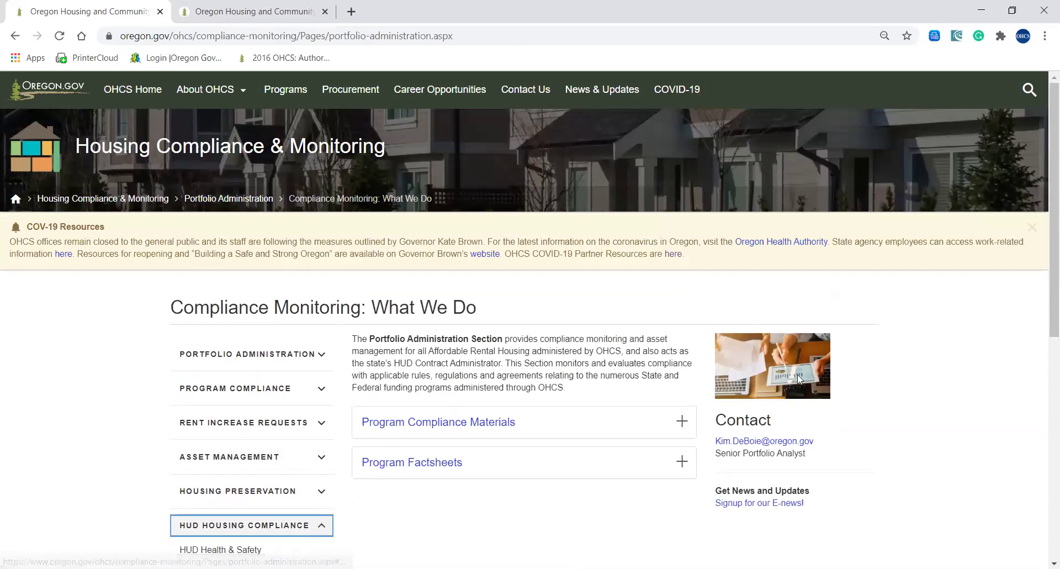
scroll(1043, 316, down, 2)
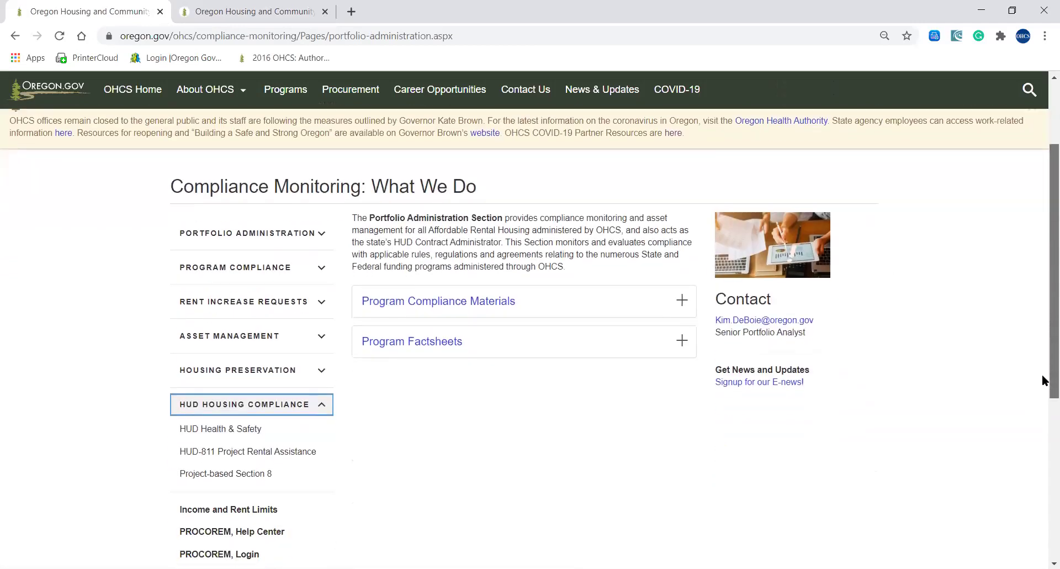
click(238, 453)
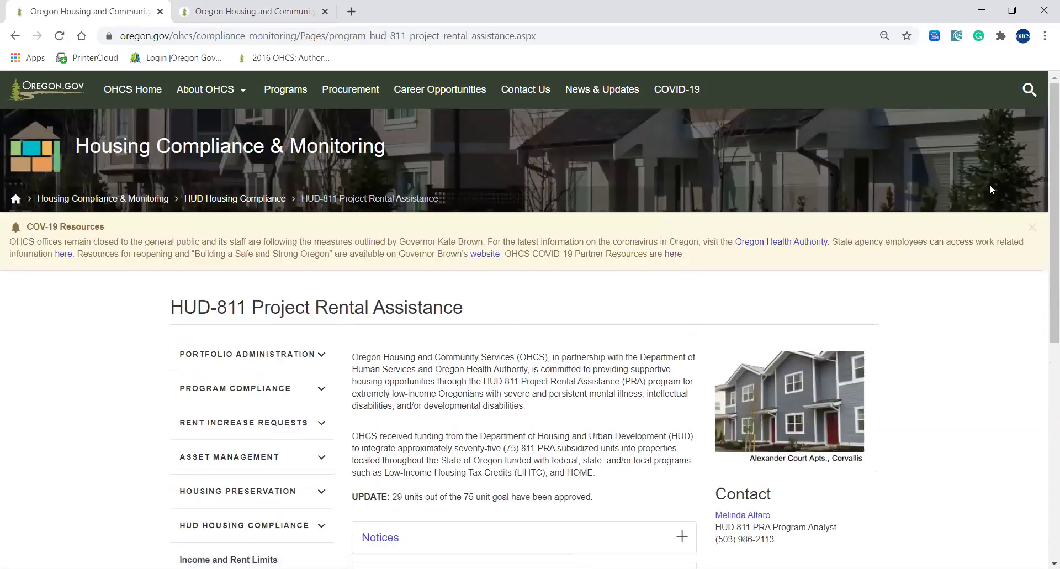
- Open the authoring version of the HUD-811 Project Rental Assistance page by changing www to www-auth in its address
scroll(1042, 199, down, 5)
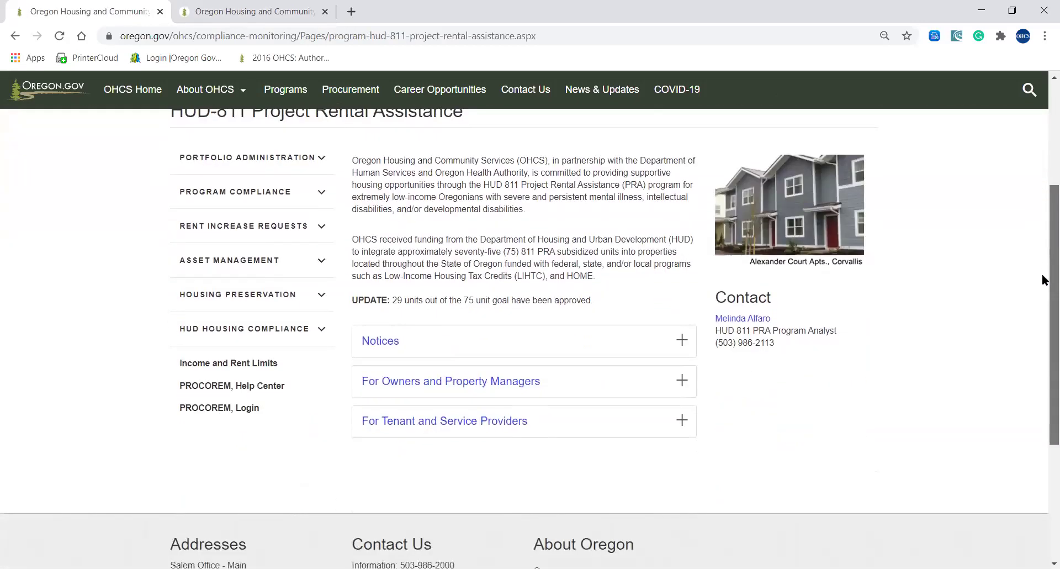
scroll(1043, 220, up, 3)
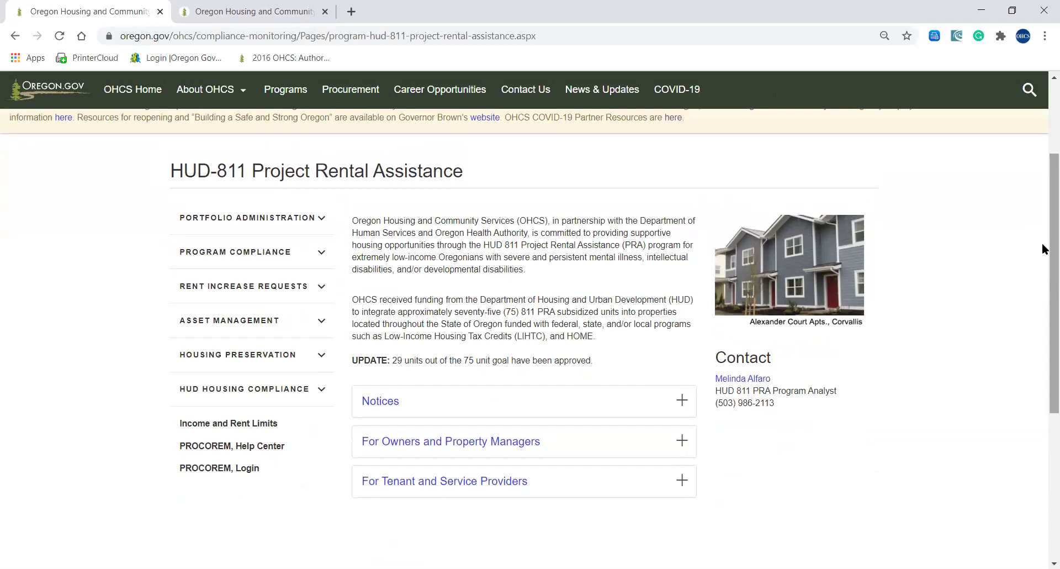
scroll(1044, 243, up, 1)
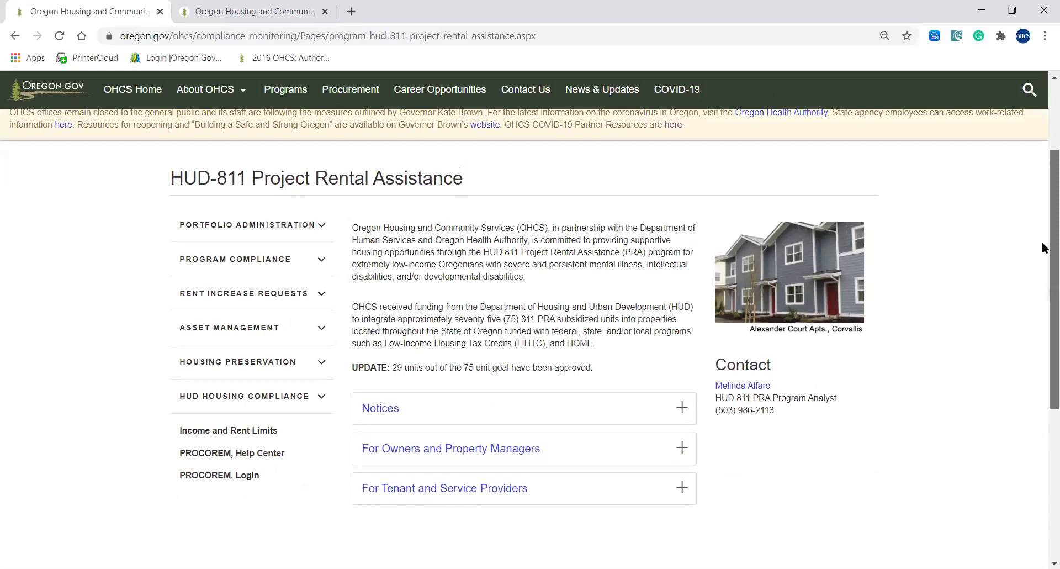
scroll(1043, 232, up, 1)
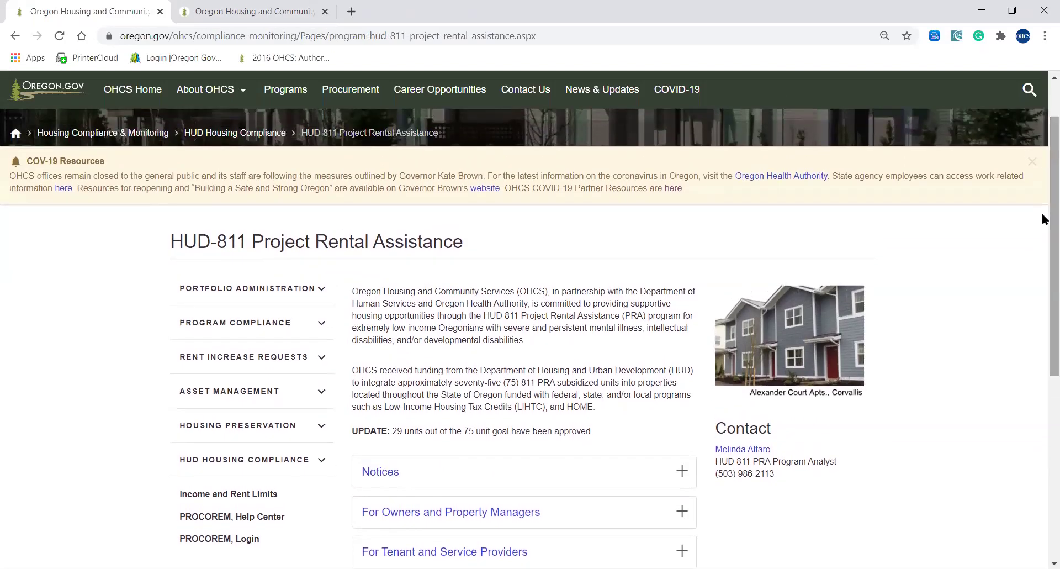
scroll(1046, 186, up, 1)
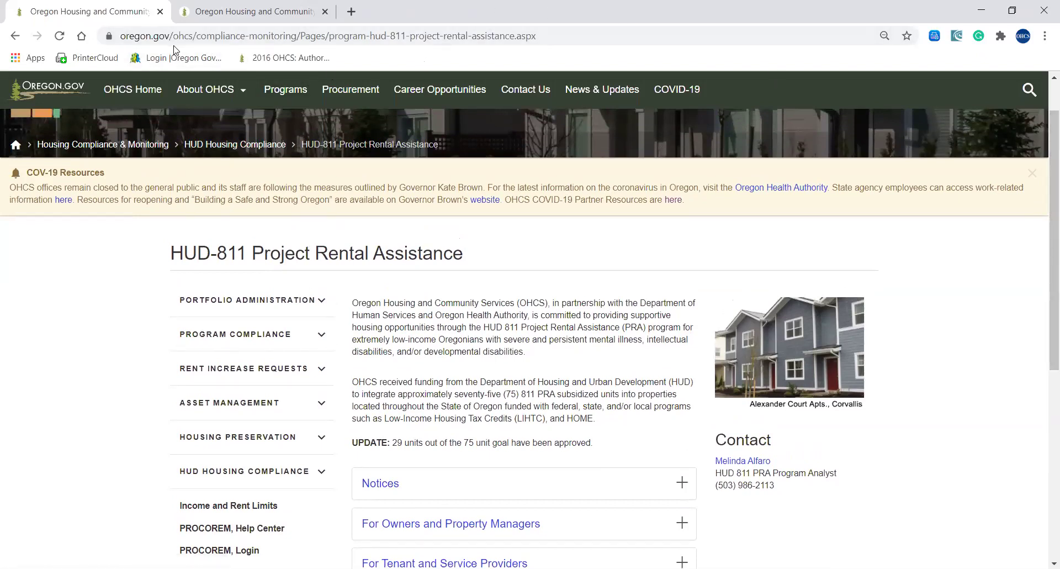
click(158, 36)
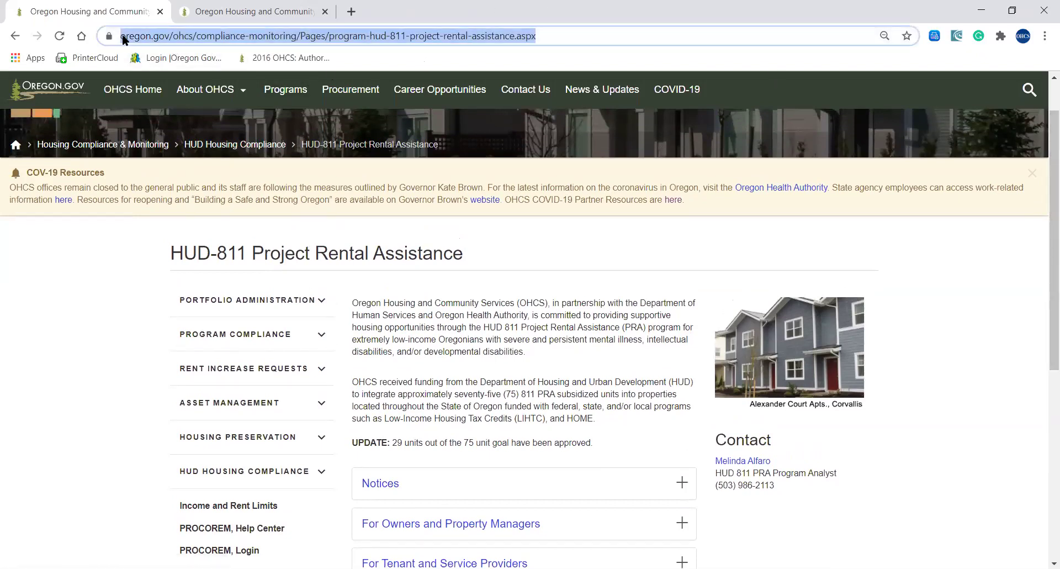
click(122, 37)
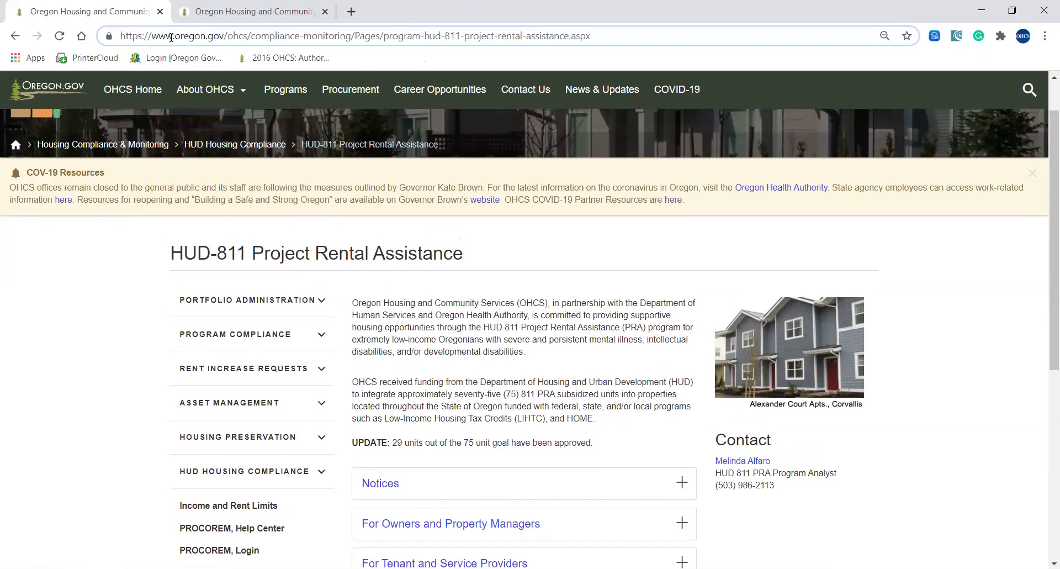
text(-auth)
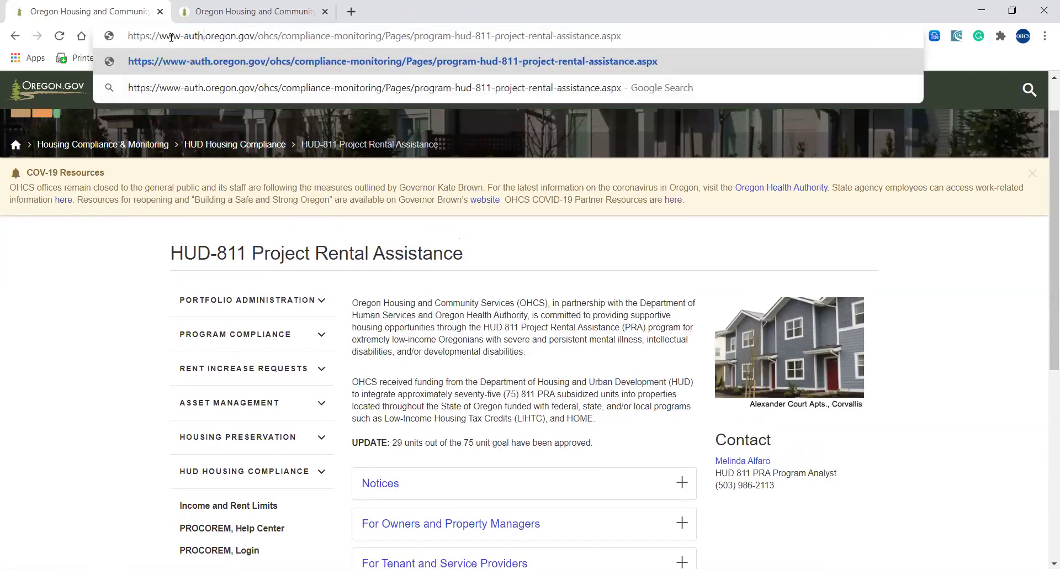
key(Return)
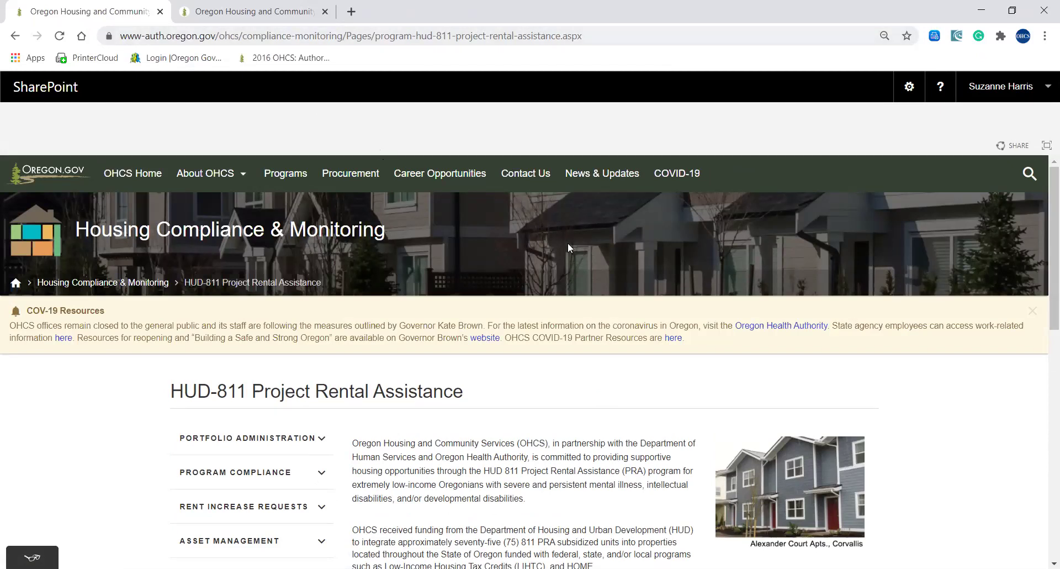
- Examine the authoring page's address, highlighting the base path through /ohcs/ and the www-auth prefix
mouse_move(1044, 307)
mouse_down()
mouse_move(1046, 367)
mouse_move(1046, 296)
mouse_up()
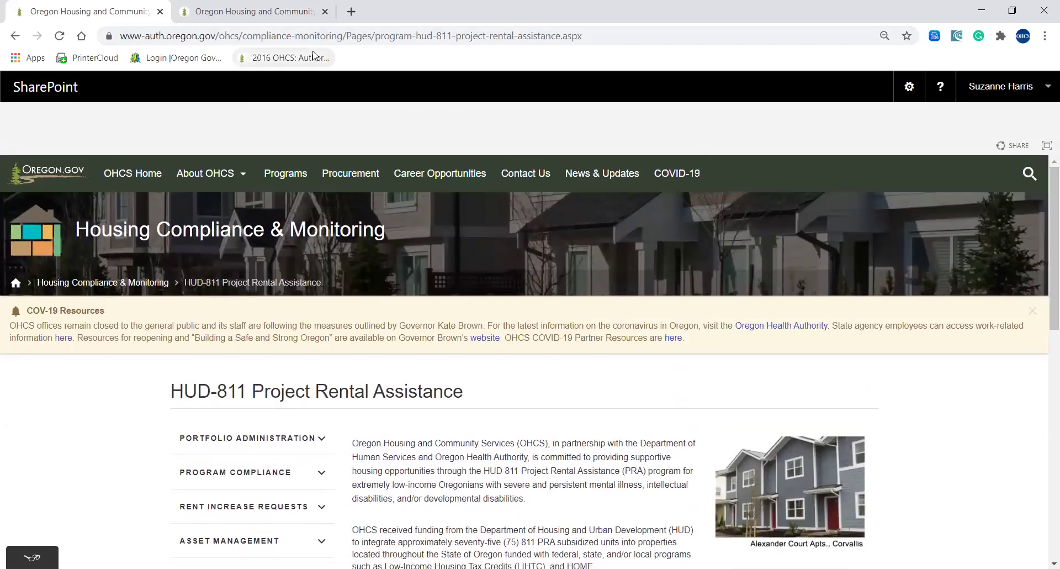
drag(243, 37, 123, 40)
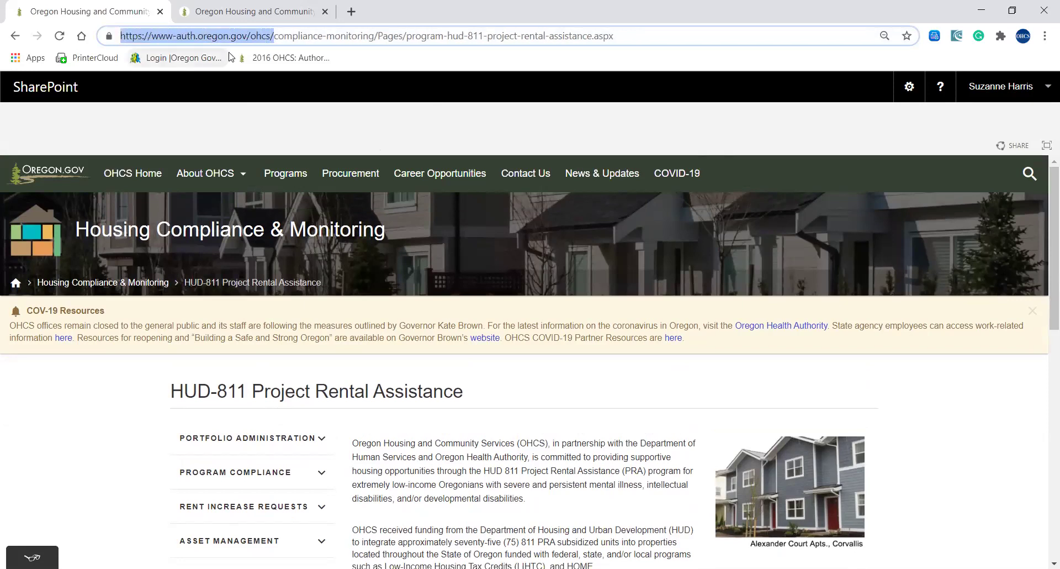
click(312, 36)
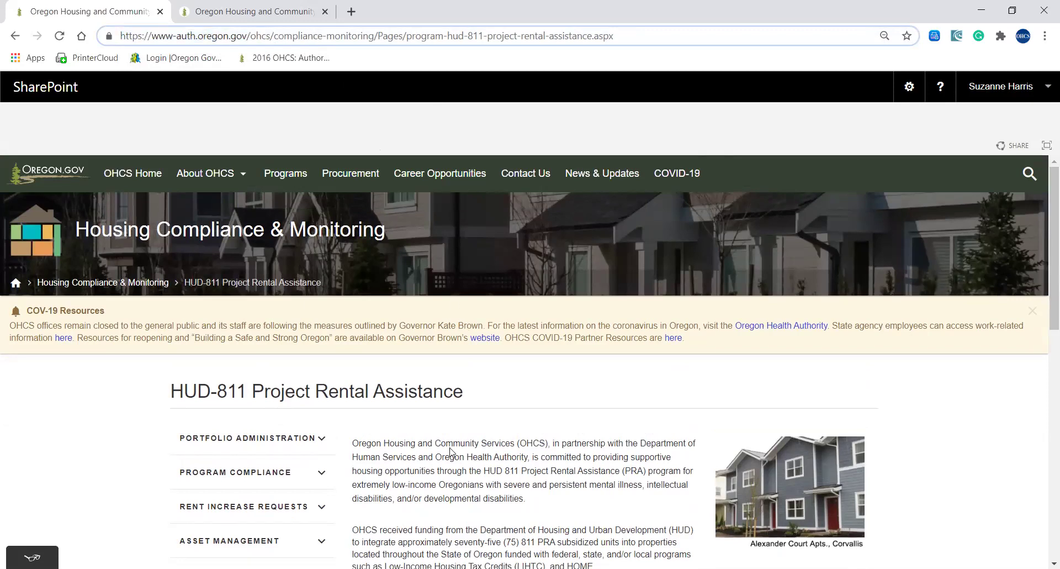
drag(199, 35, 159, 35)
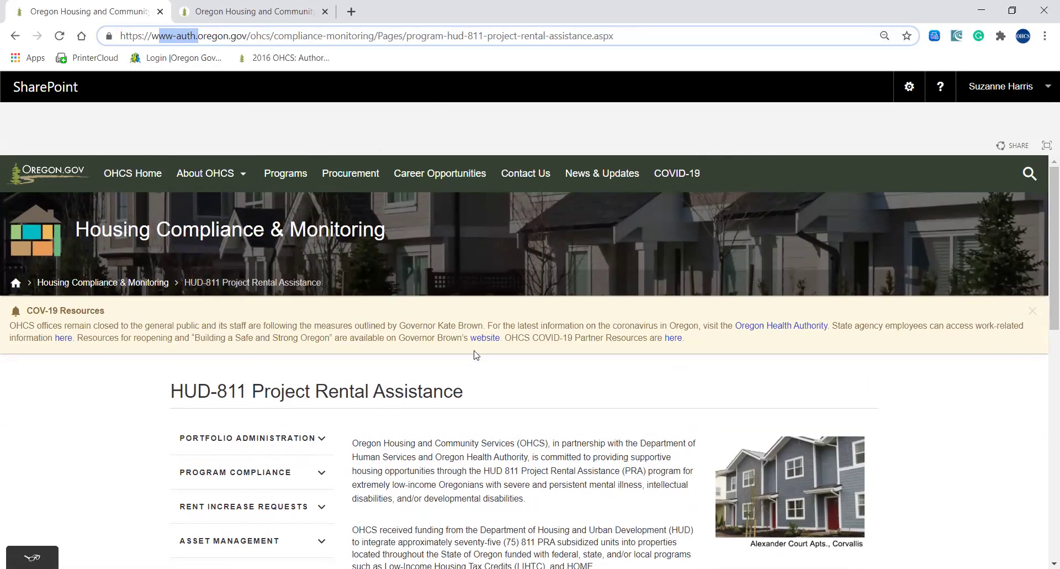
click(519, 436)
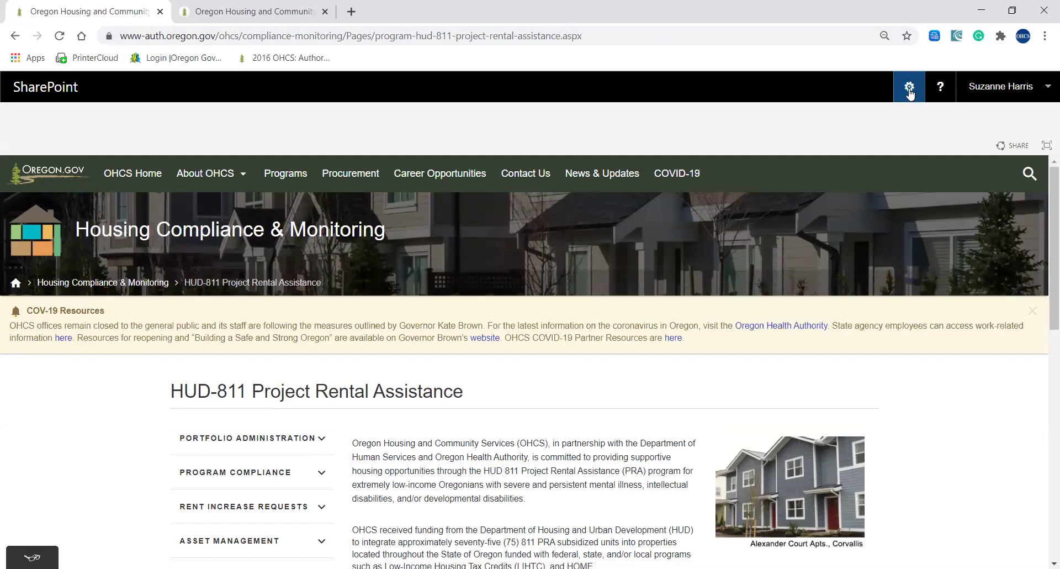
- Put the HUD-811 Project Rental Assistance page into edit mode and look through its content zones
click(910, 89)
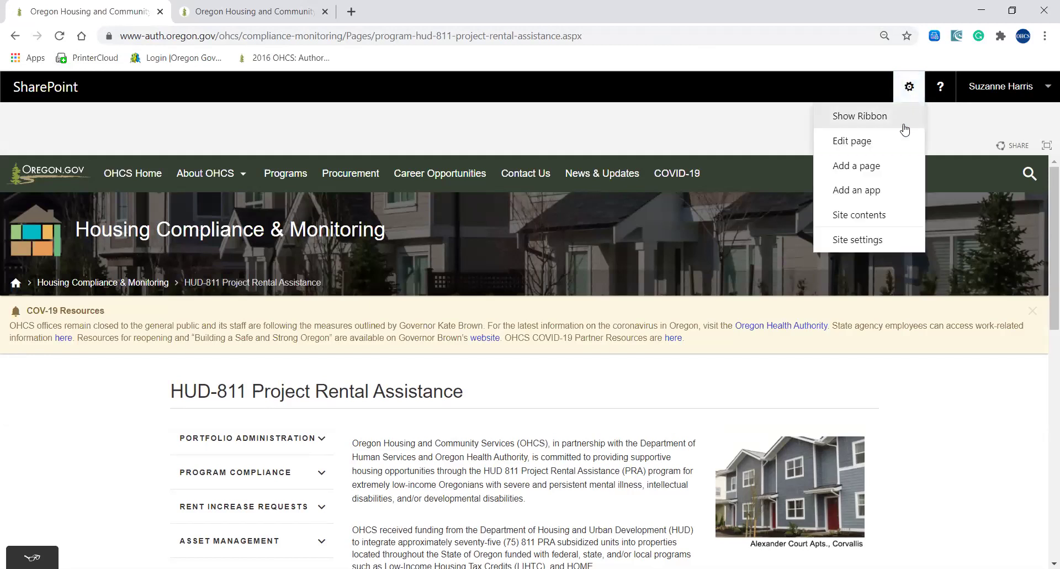
click(871, 143)
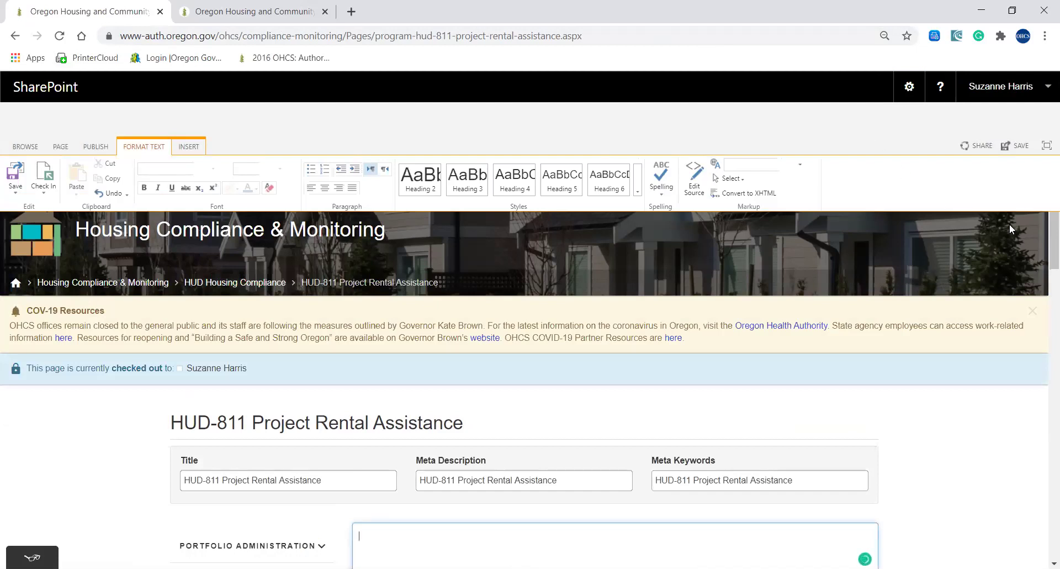
scroll(1044, 274, down, 2)
scroll(1044, 274, down, 8)
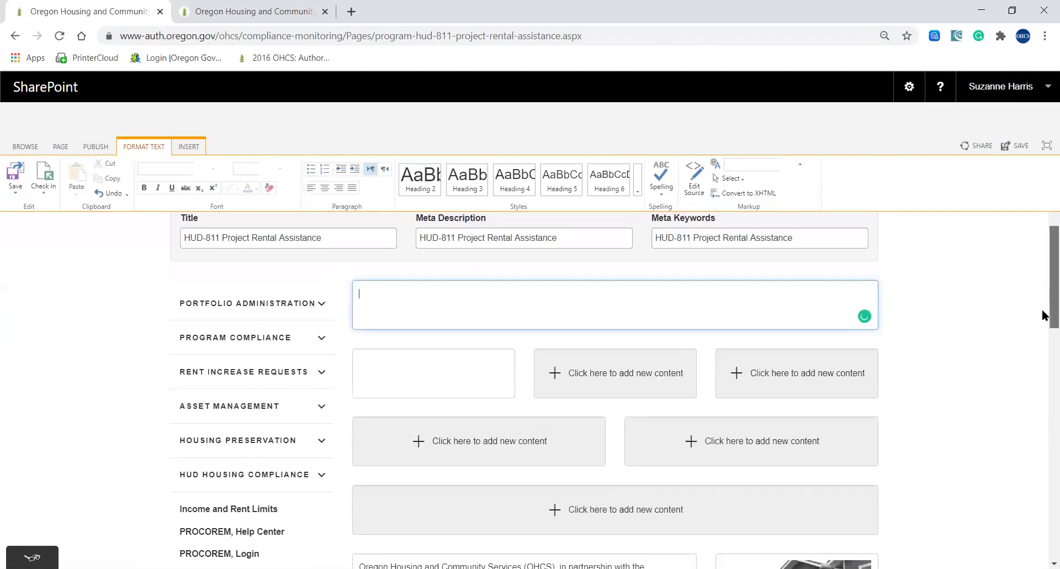
scroll(1044, 385, down, 1)
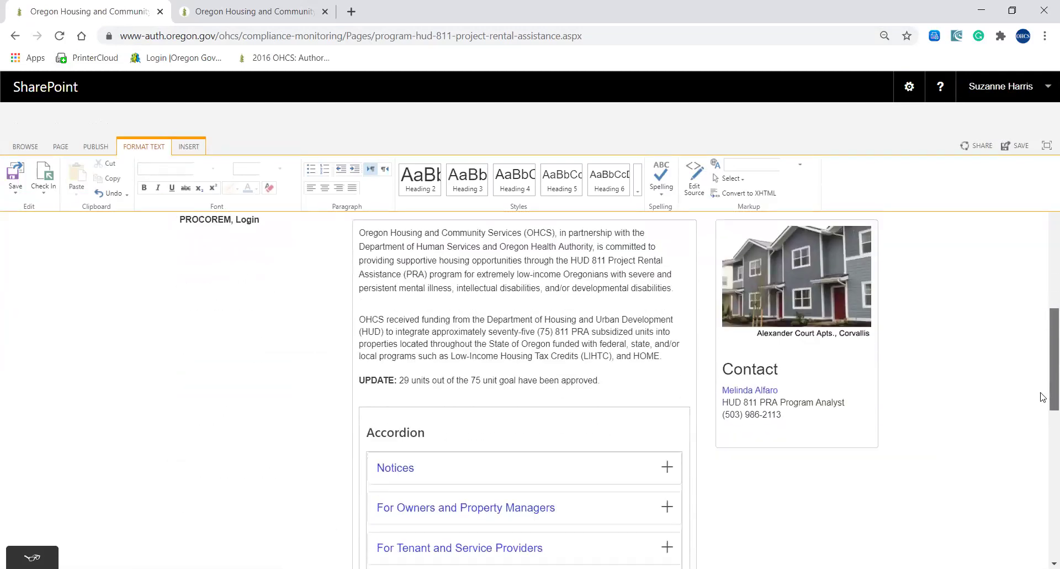
scroll(1043, 397, up, 2)
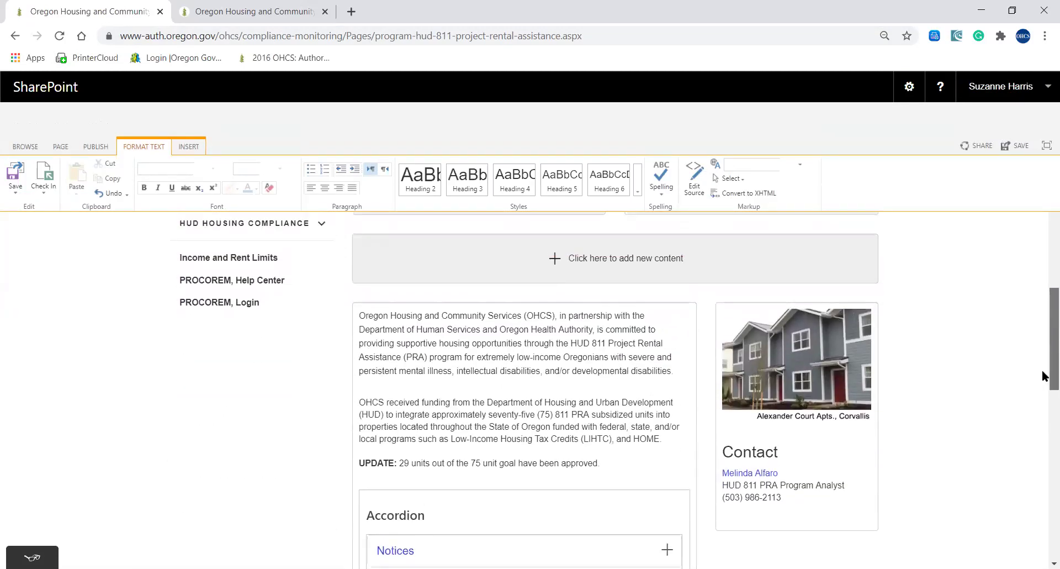
scroll(1045, 376, up, 3)
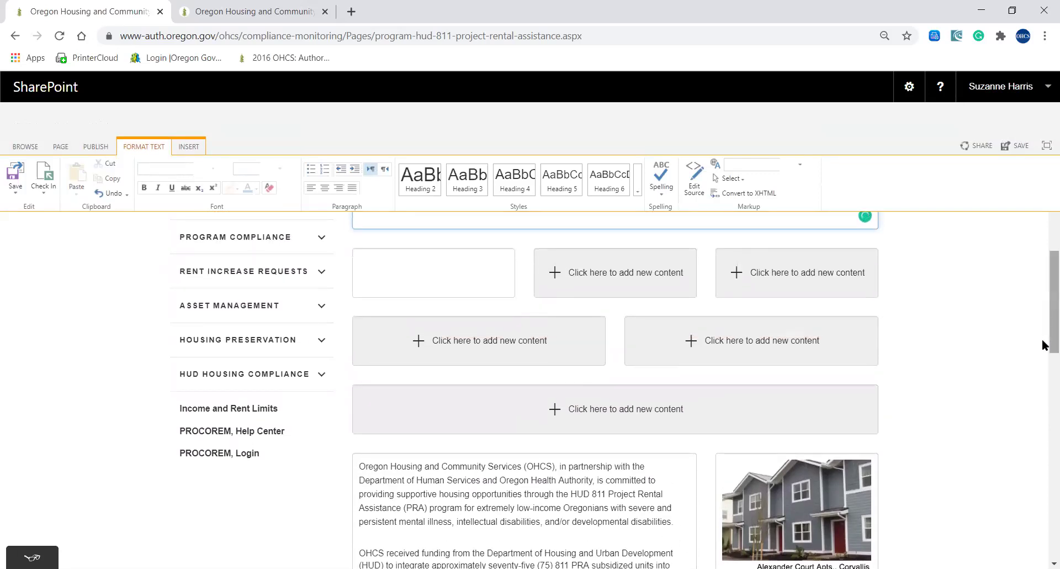
scroll(1045, 379, down, 3)
scroll(1044, 381, down, 2)
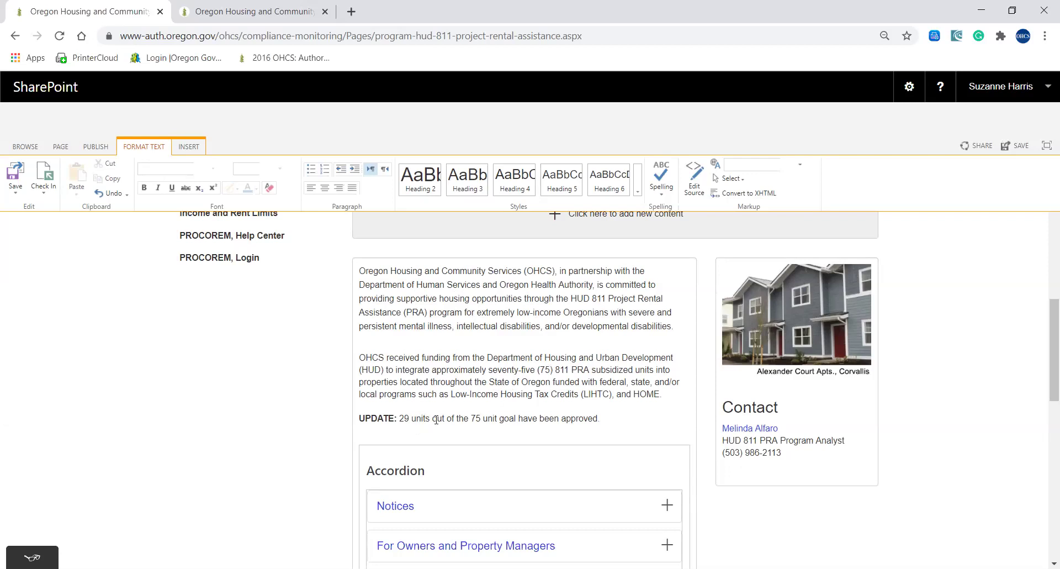
- Examine the main content zone, highlighting the start of the UPDATE sentence and viewing the Accordion and Contact areas
drag(447, 418, 398, 415)
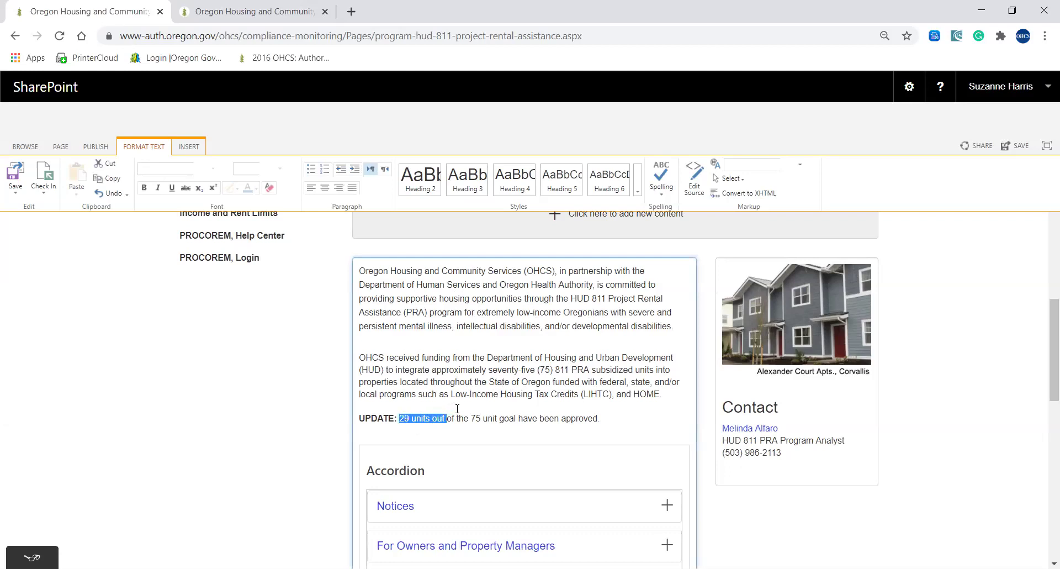
click(457, 408)
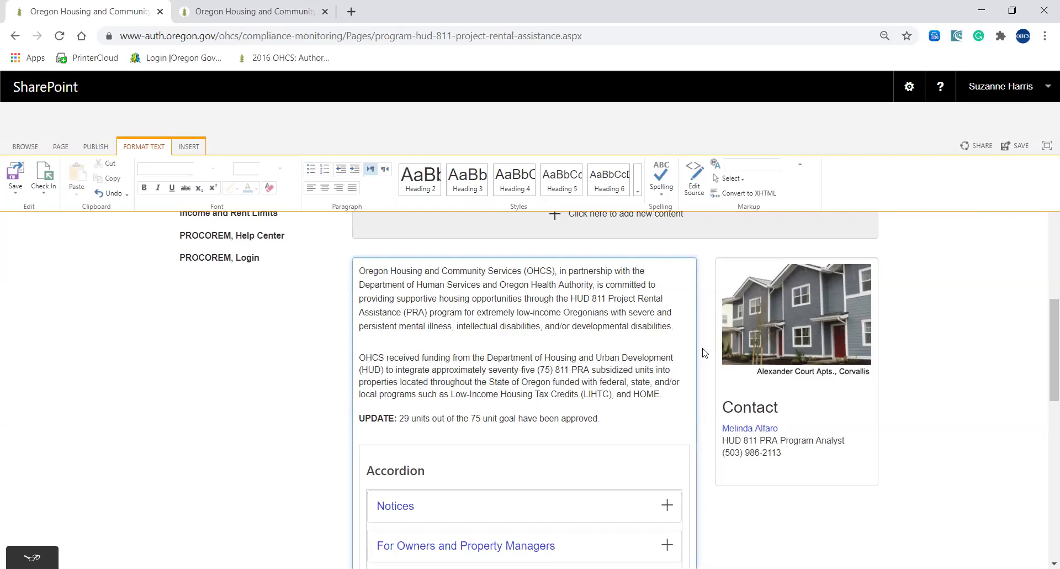
drag(1042, 340, 1042, 381)
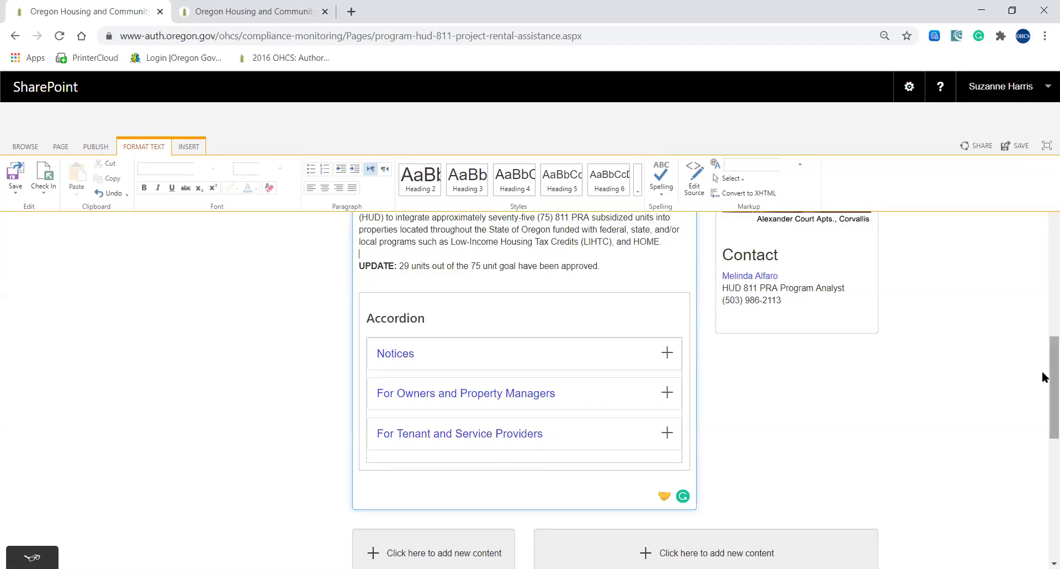
drag(1044, 375, 1044, 346)
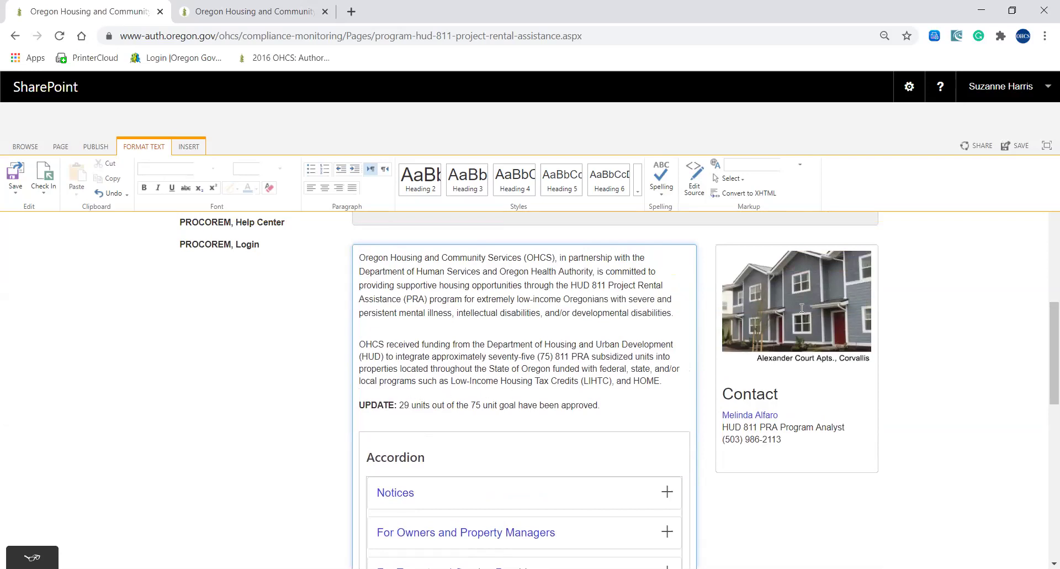
drag(1045, 370, 1045, 304)
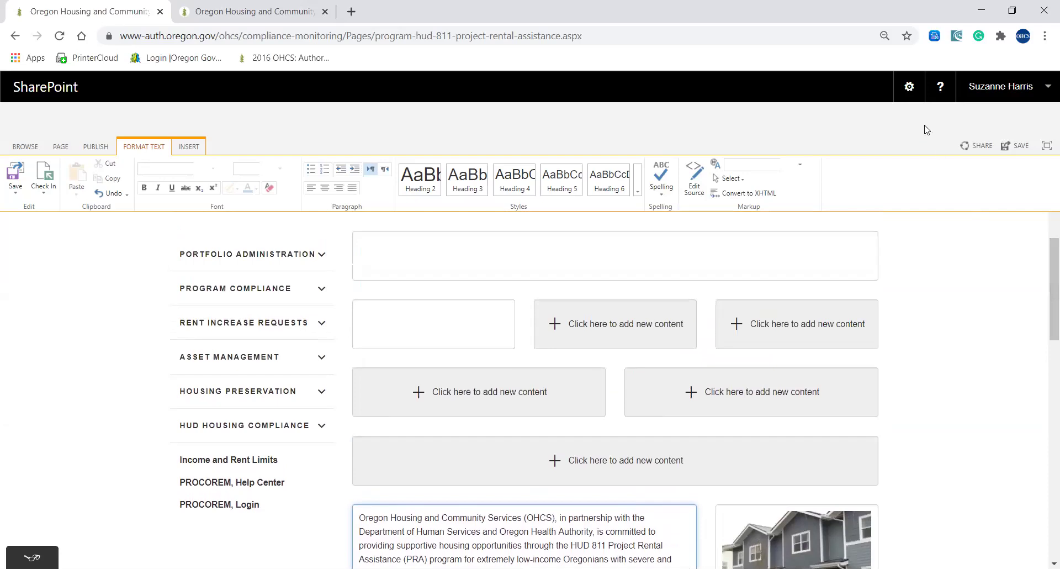
- Hide the ribbon, look over the page's content zones without it, and bring up the publishing options
click(909, 89)
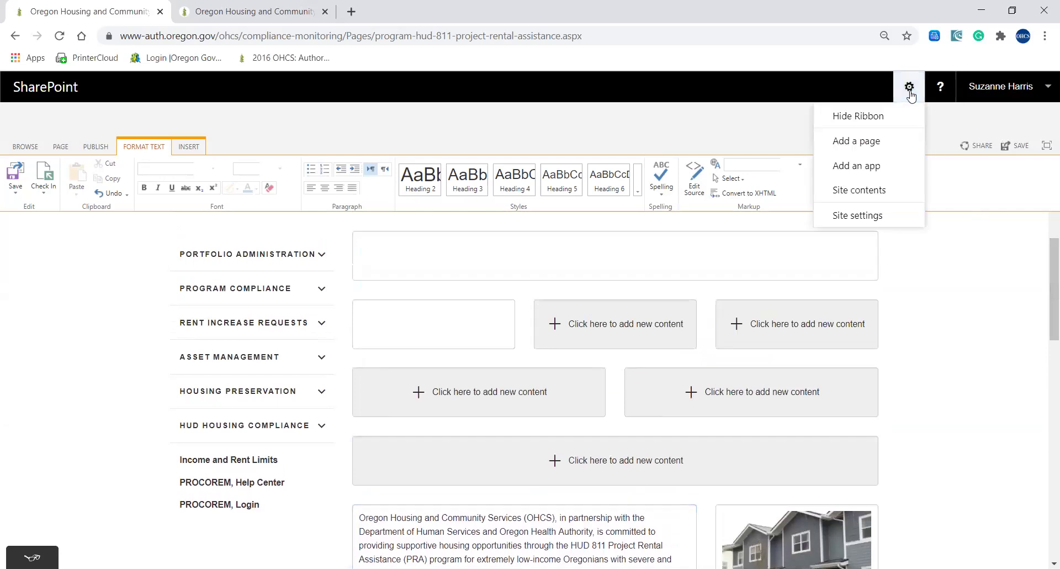
click(858, 116)
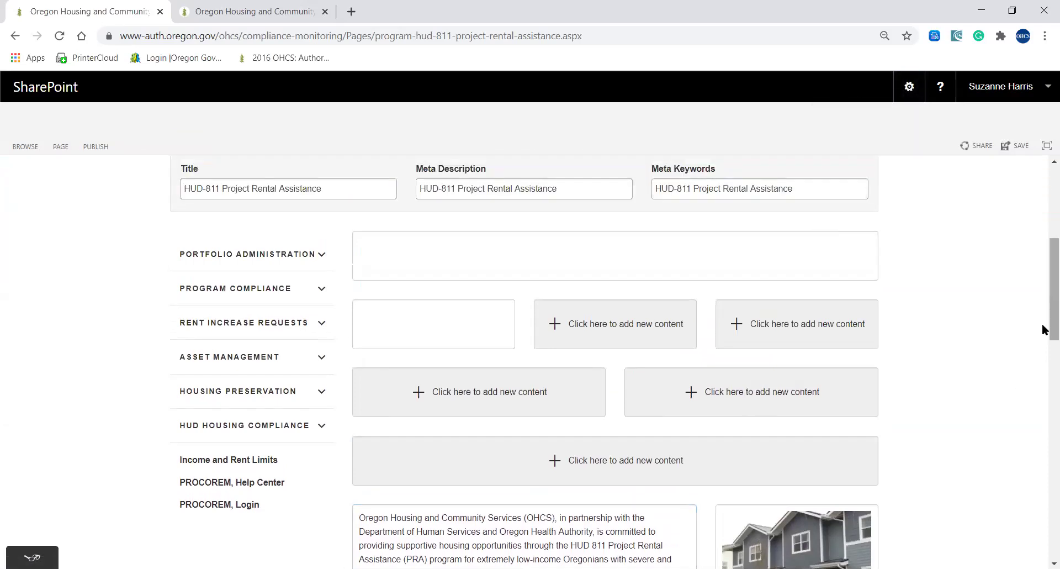
drag(1046, 329, 1044, 410)
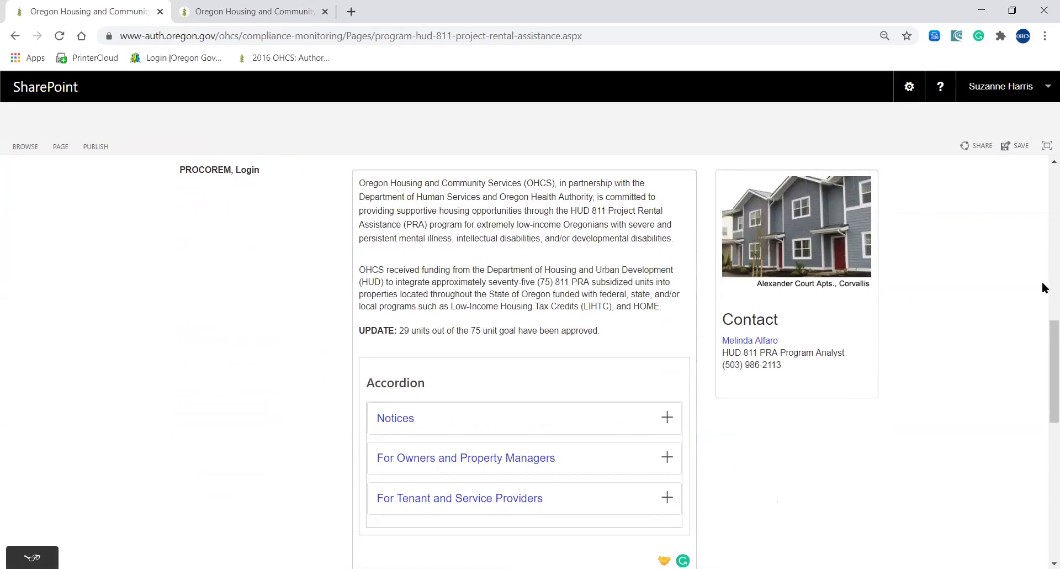
drag(1045, 327, 1045, 249)
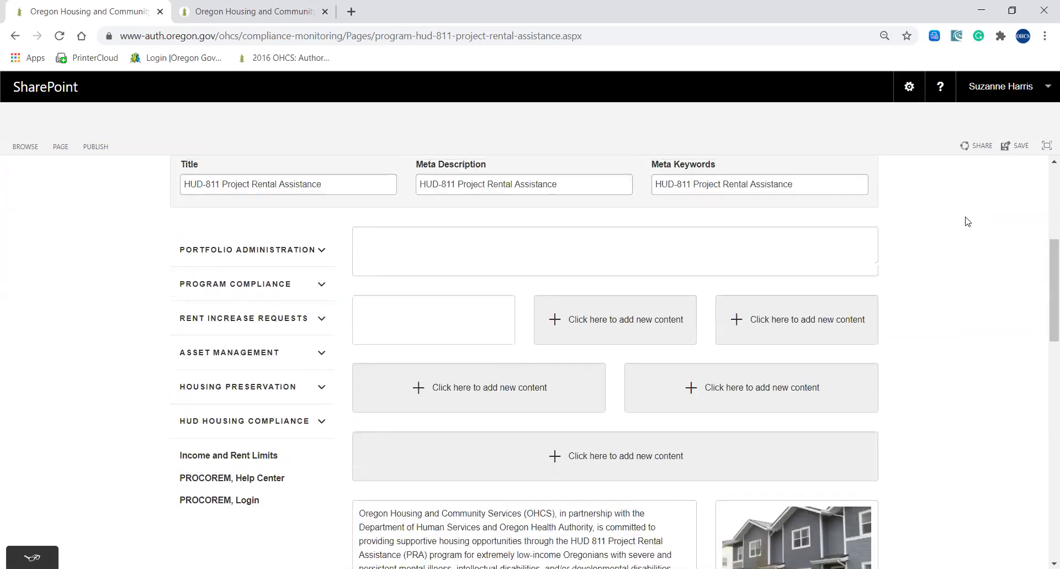
click(104, 152)
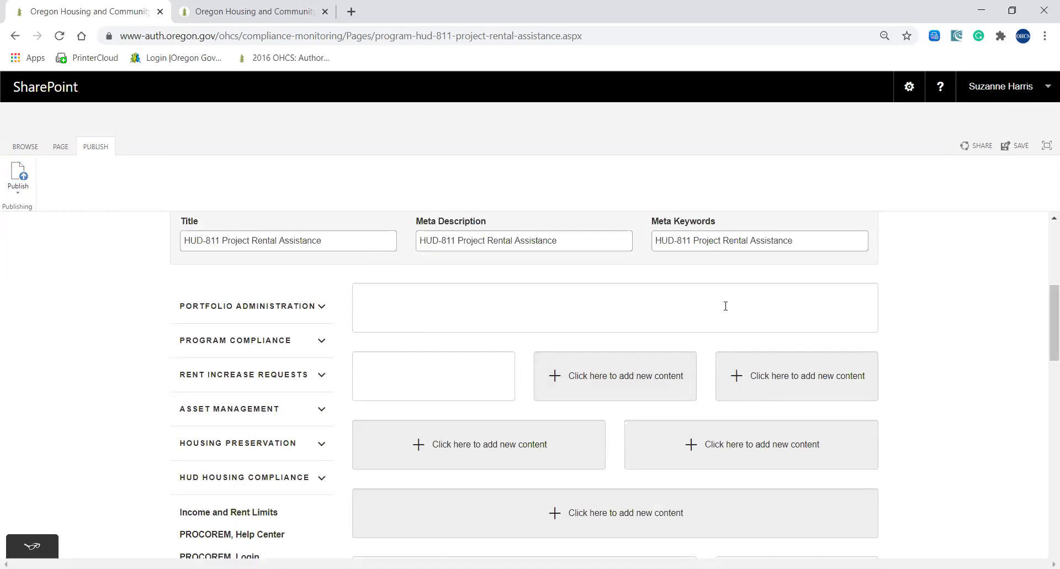
- Remove the leftover paragraph and line-break markup from the HTML source of the empty full-width content zone at the top
click(709, 301)
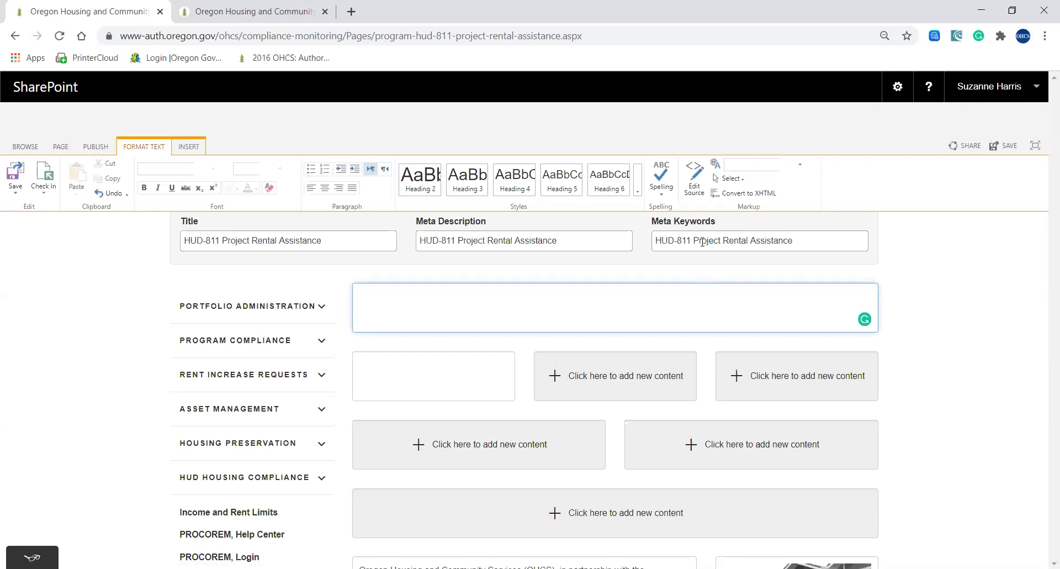
click(697, 191)
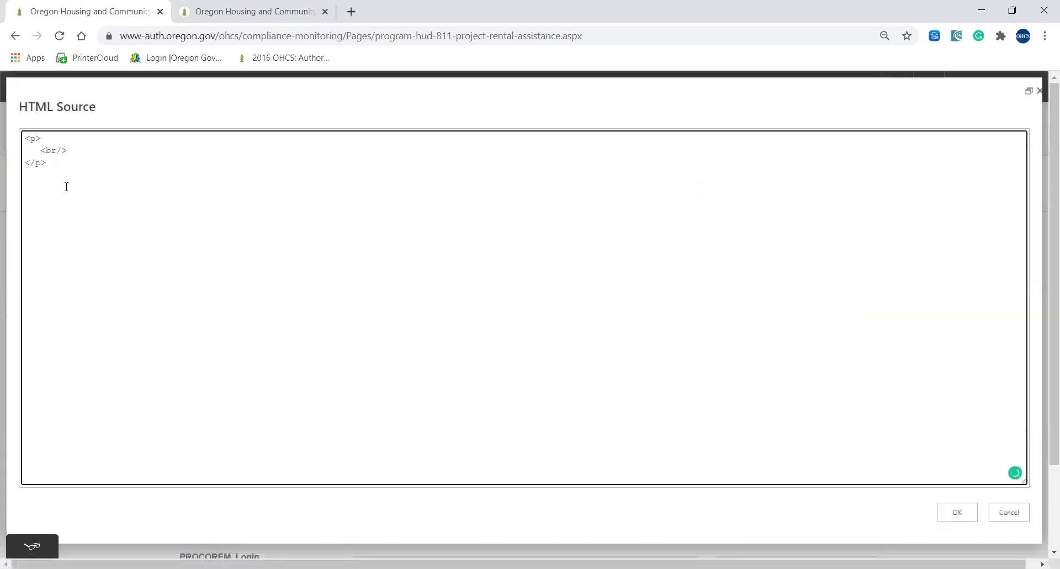
drag(75, 178, 15, 140)
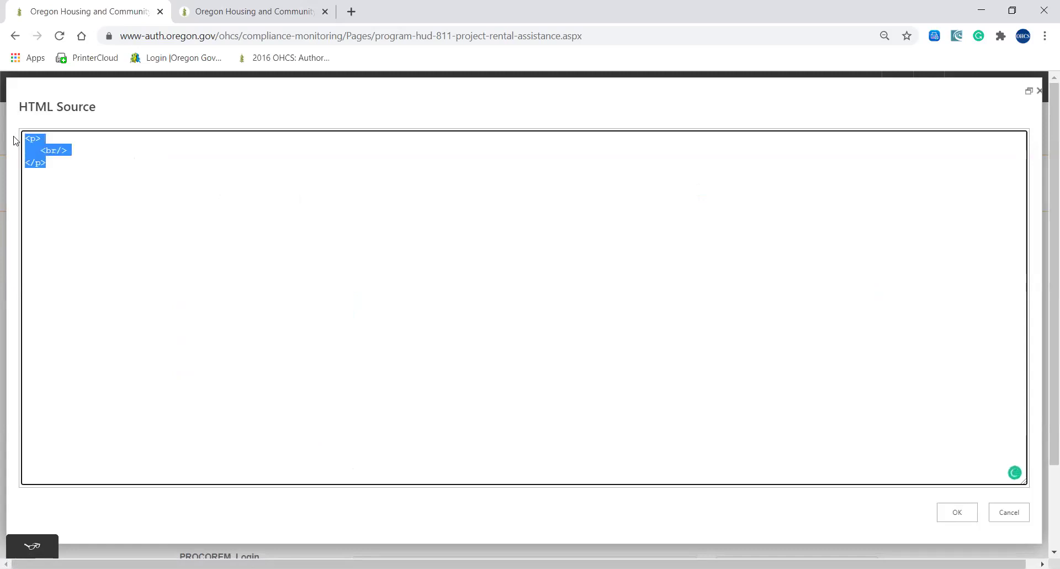
key(Delete)
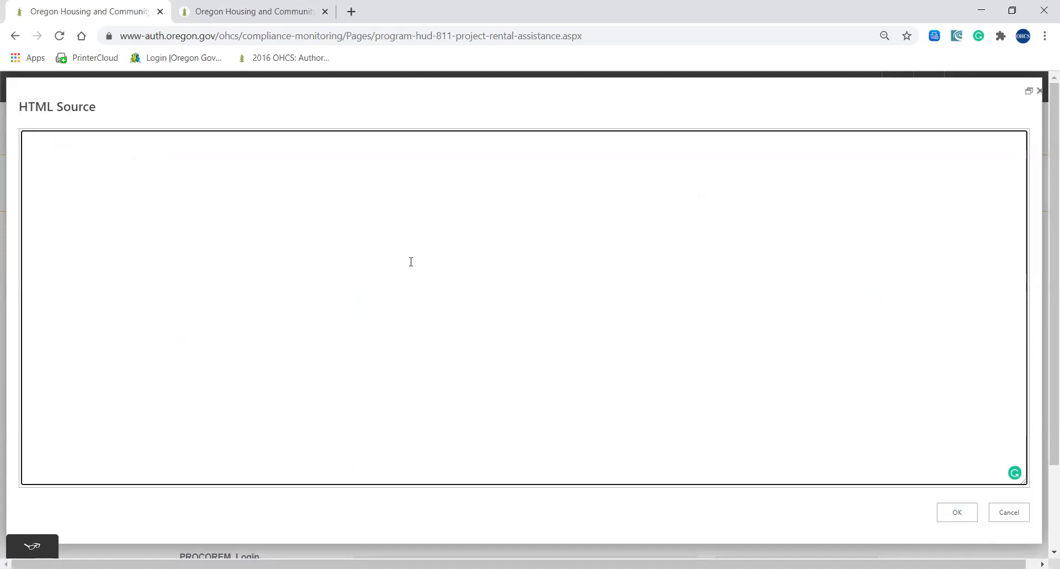
click(955, 519)
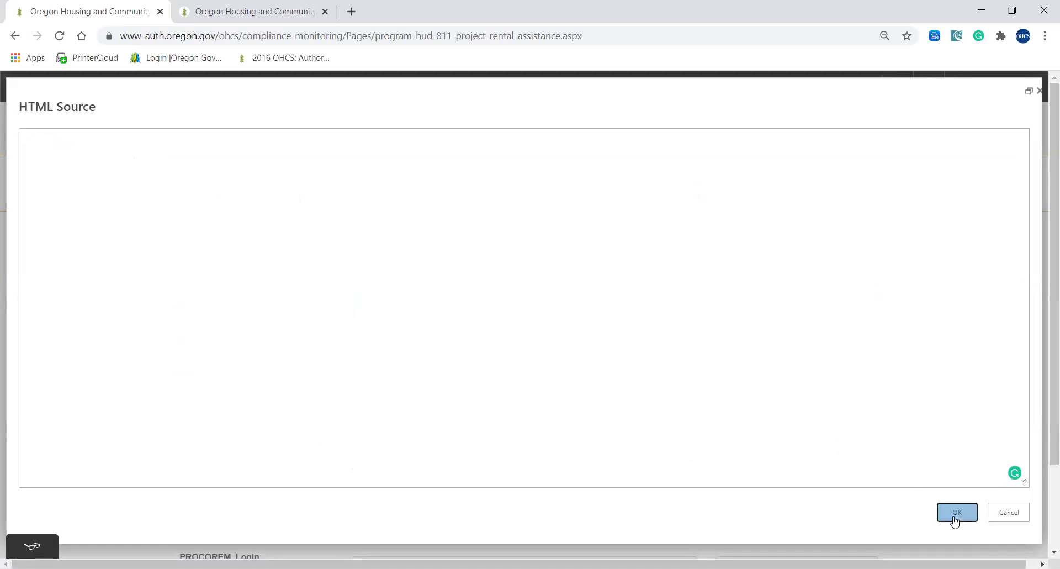
- Accept a blank HTML source for the narrow empty zone in the second row and publish the page without a comment
click(486, 375)
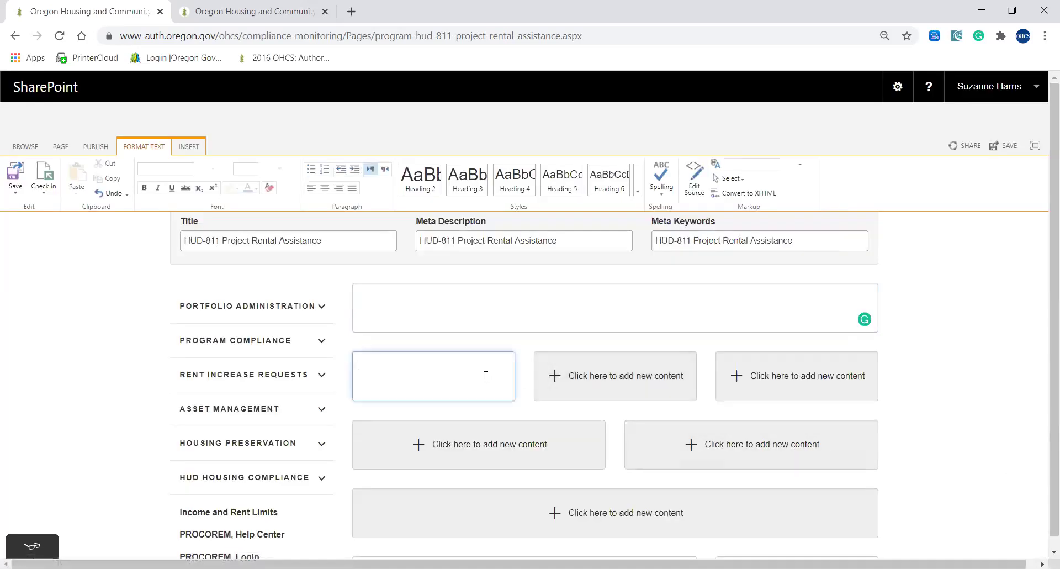
click(692, 182)
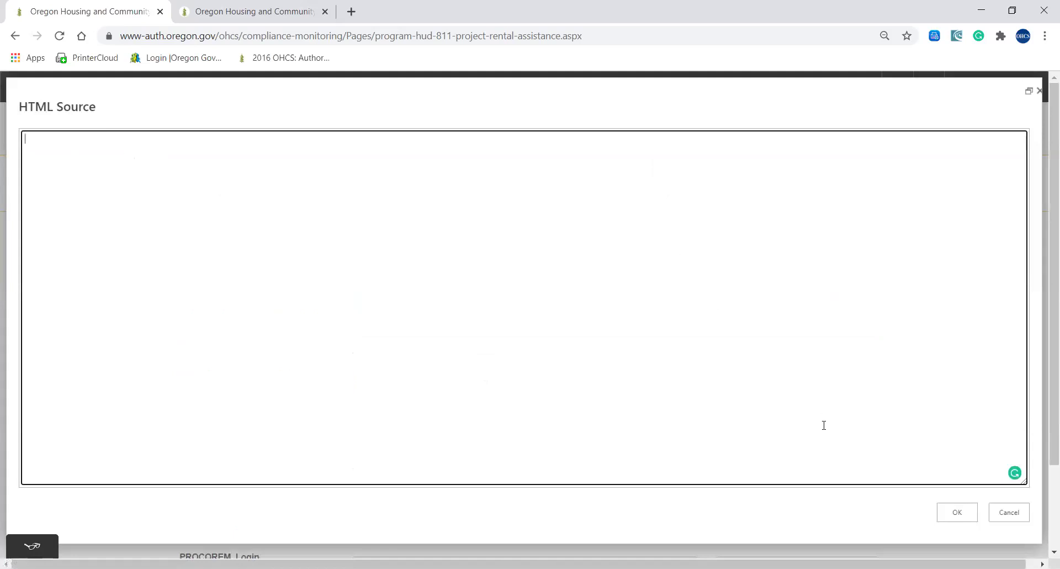
click(957, 513)
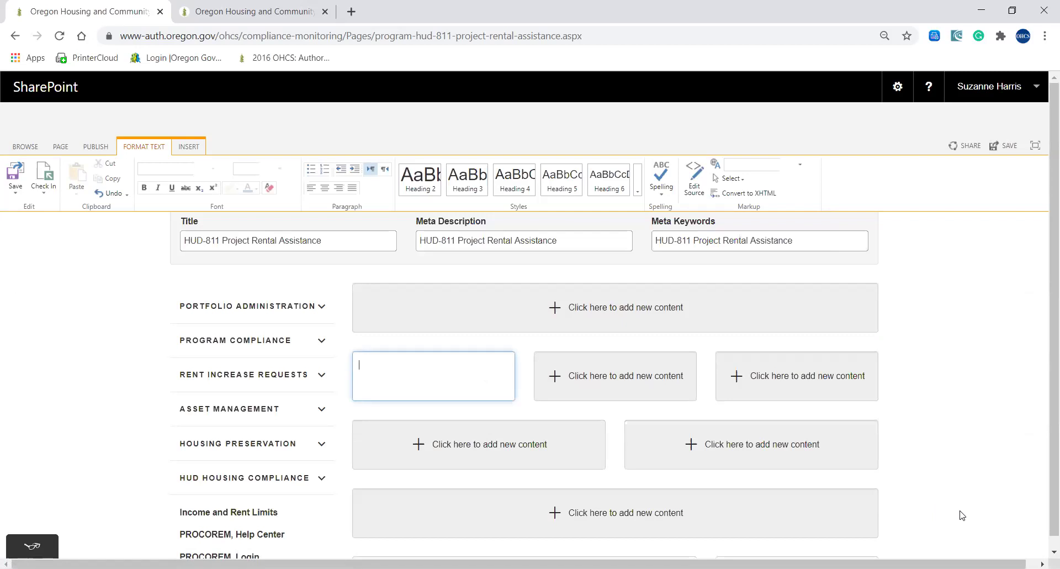
click(90, 147)
click(17, 173)
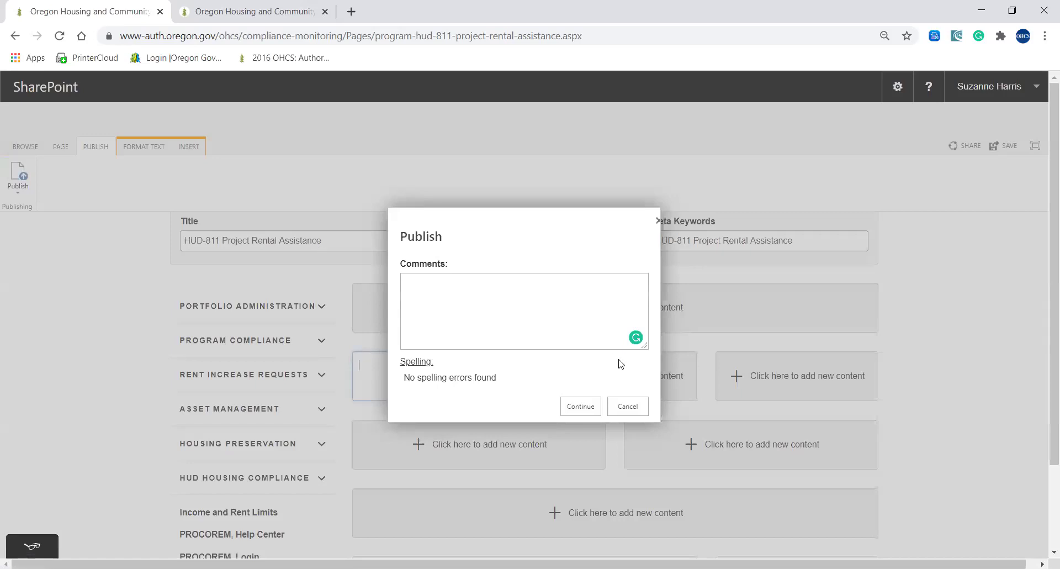
click(569, 409)
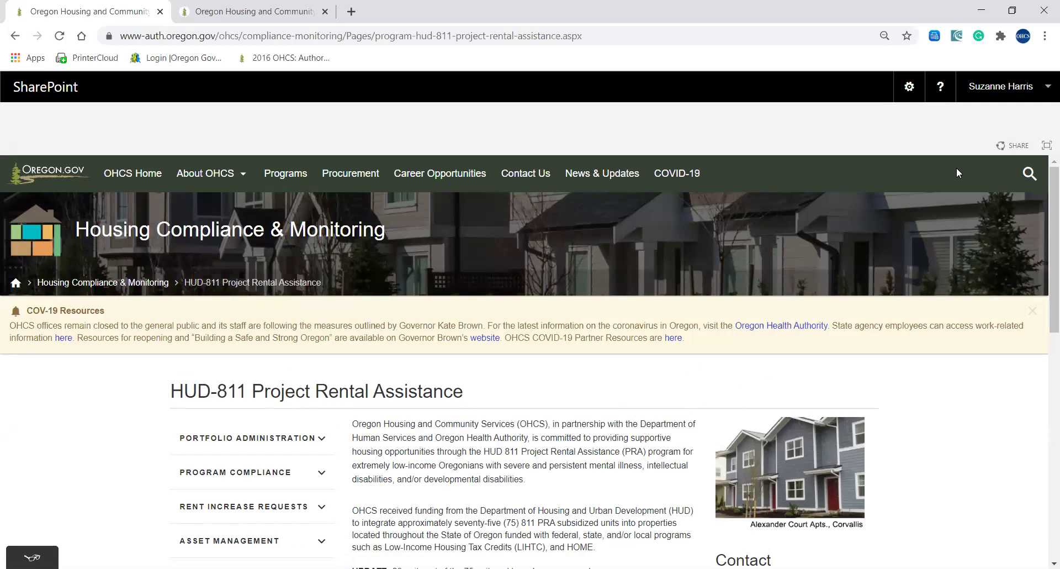
- Put the page back into edit mode, activate the full-width top zone and delete all markup from its HTML source
click(909, 89)
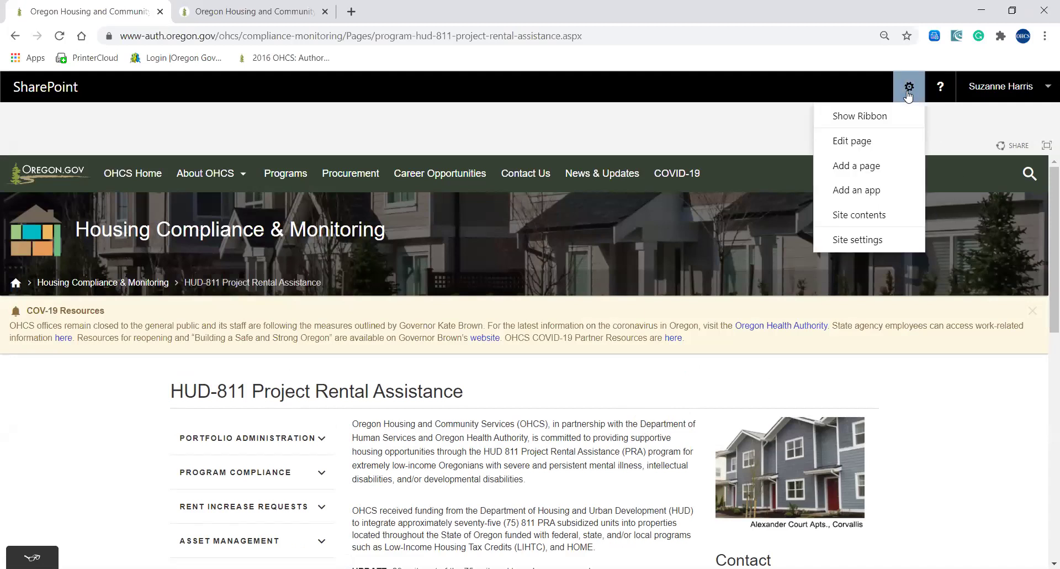
click(870, 141)
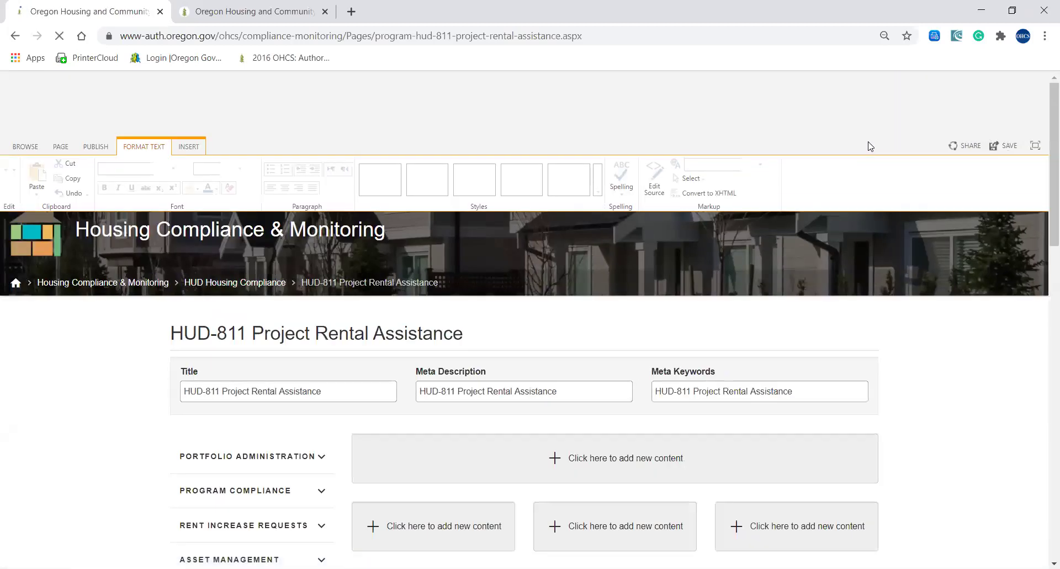
scroll(1043, 260, down, 3)
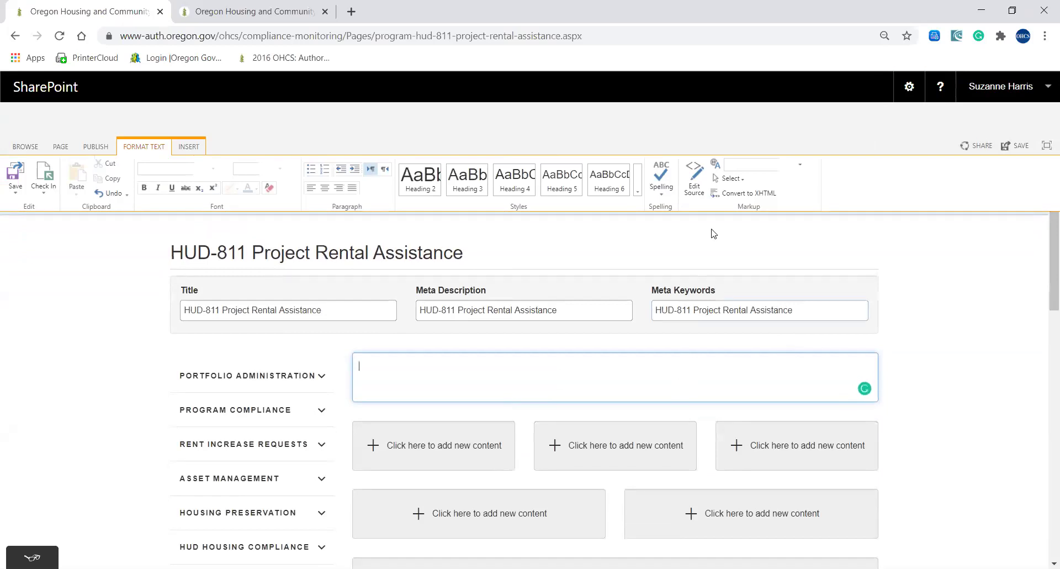
click(697, 190)
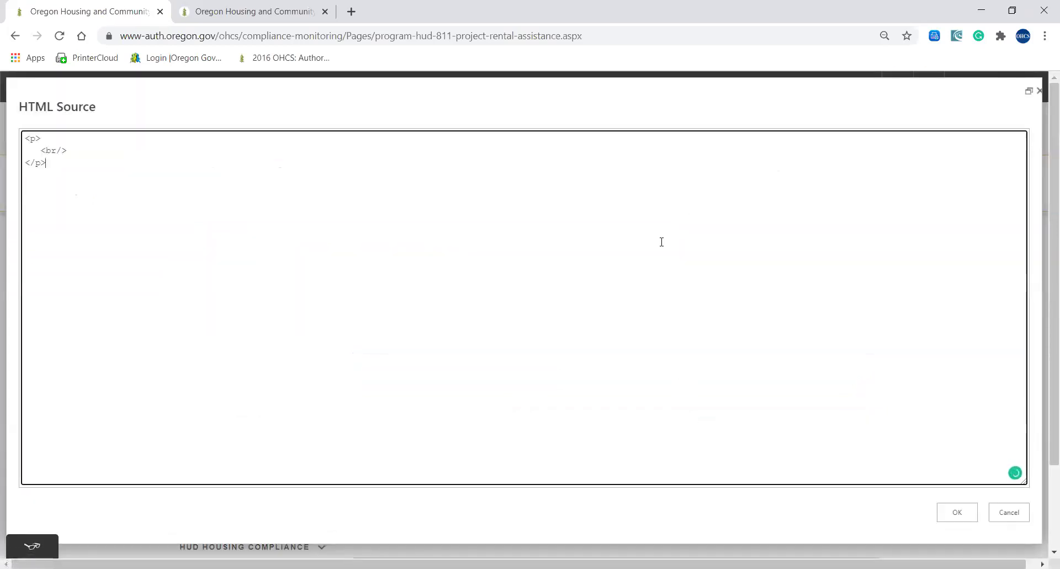
drag(59, 189, 1, 126)
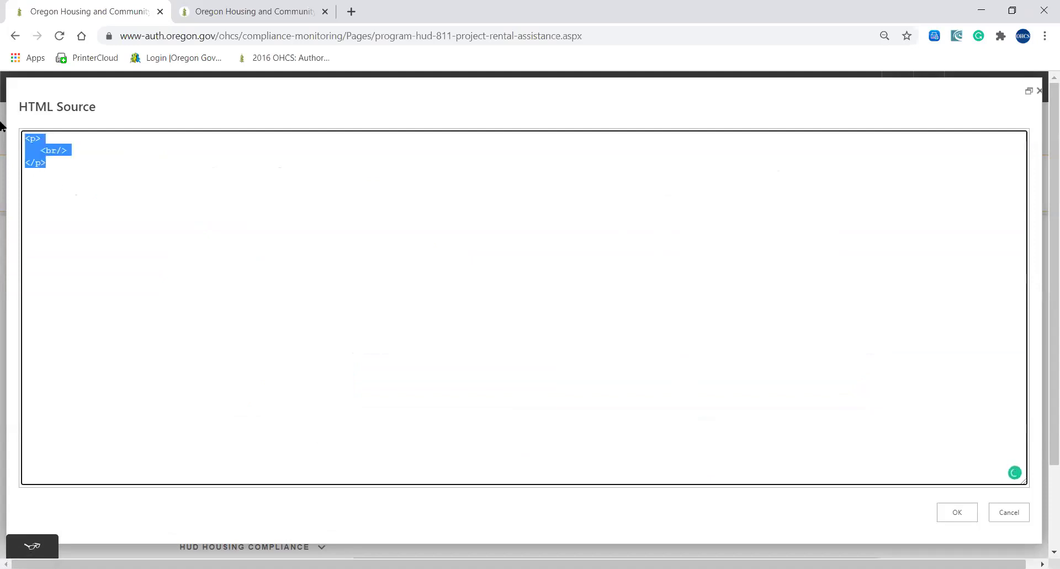
key(Delete)
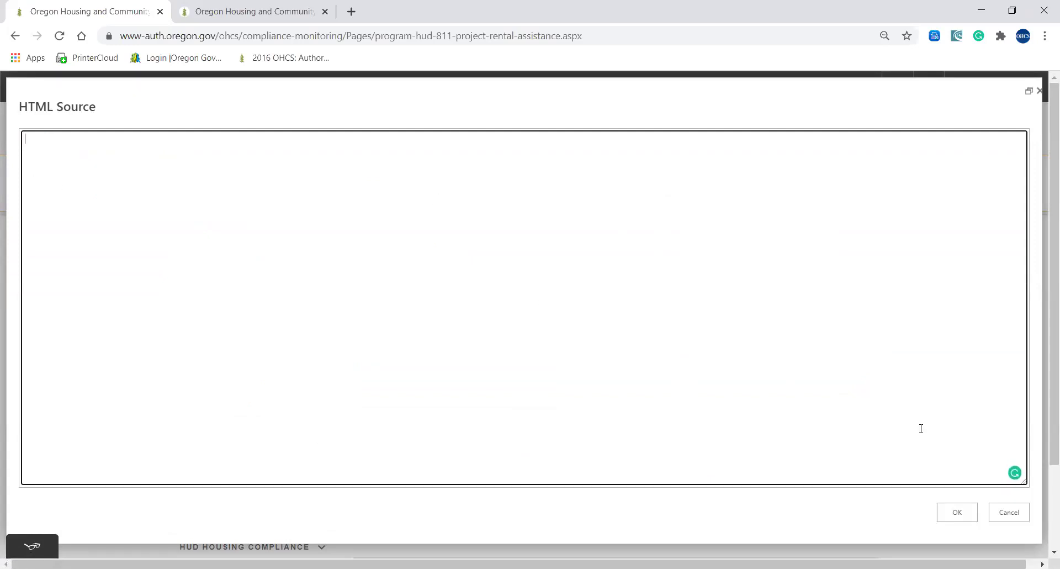
click(961, 513)
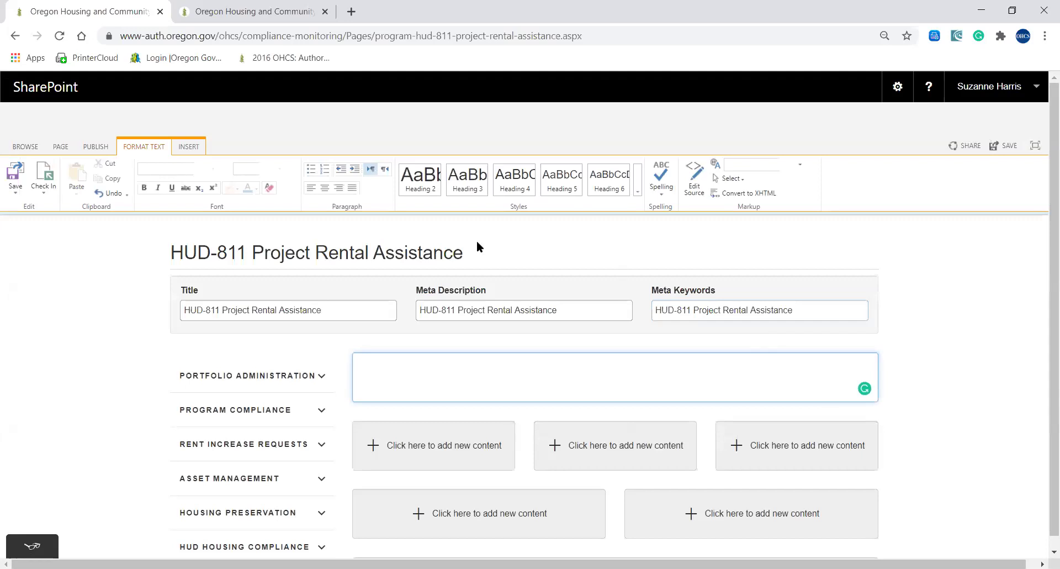
- Publish the HUD-811 page again without a comment and look over its published content from the banner to the accordions
click(97, 147)
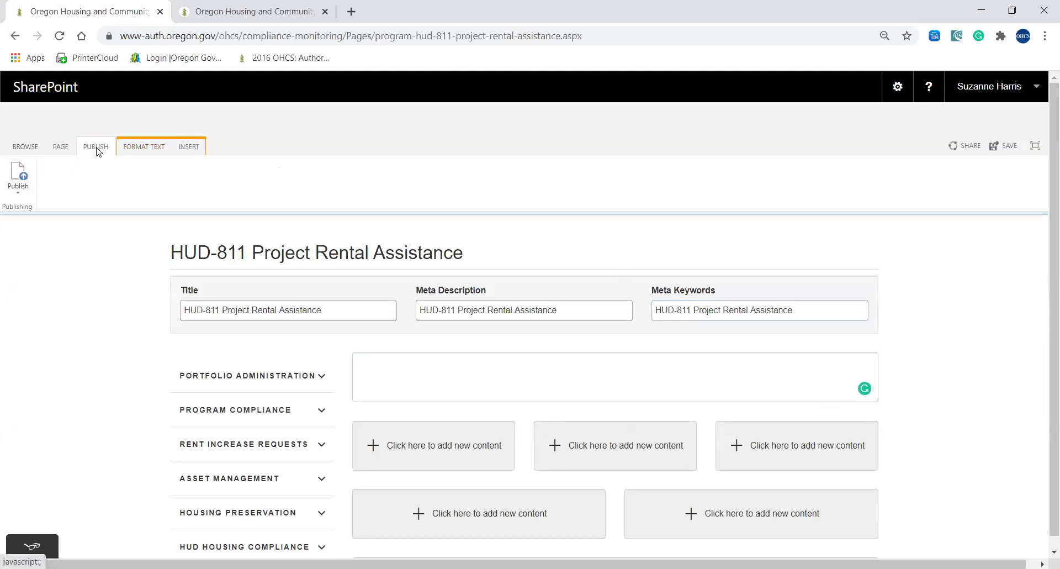
click(18, 177)
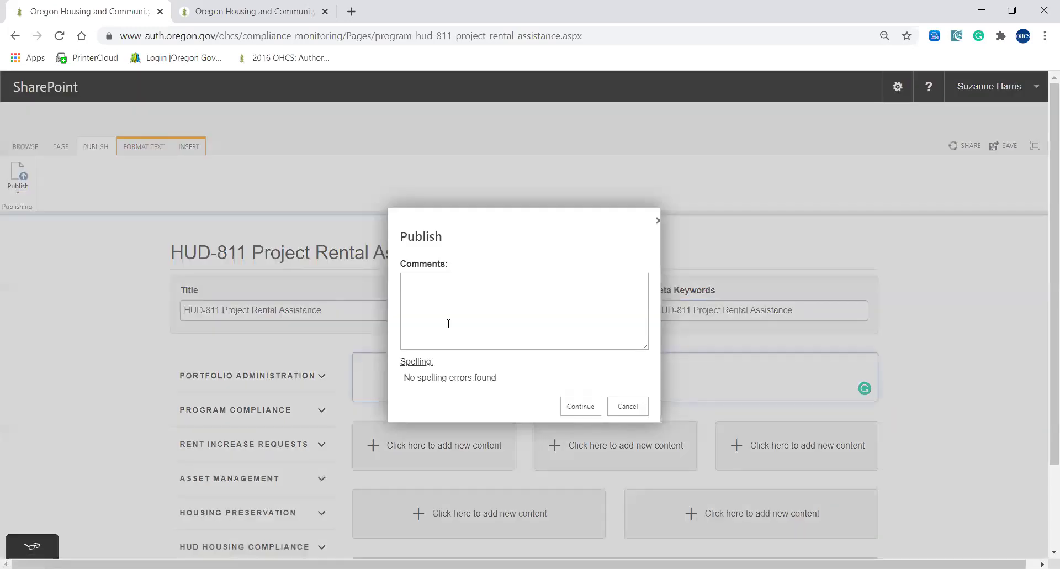
click(575, 407)
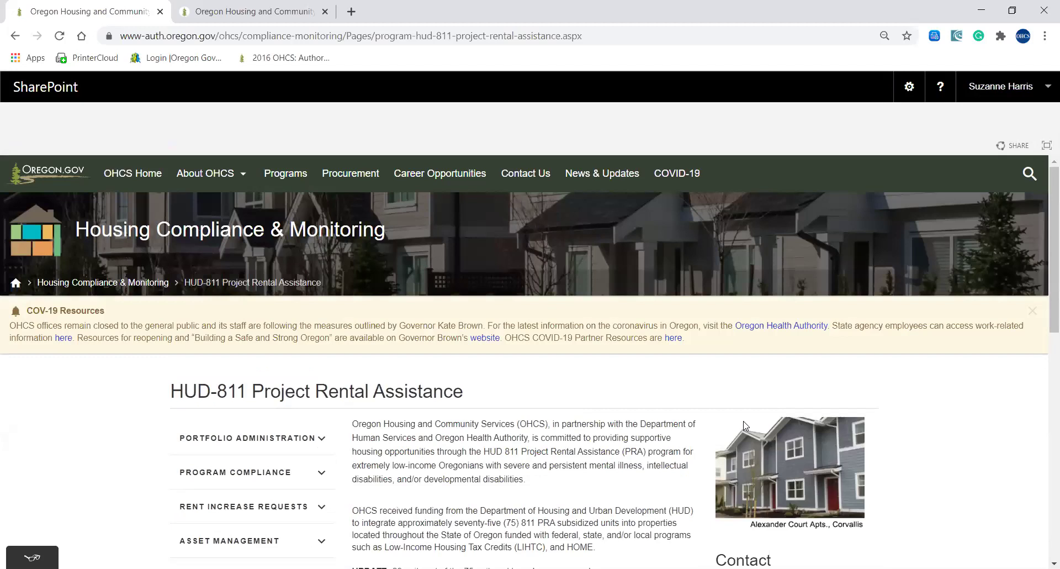
drag(1044, 313, 1043, 383)
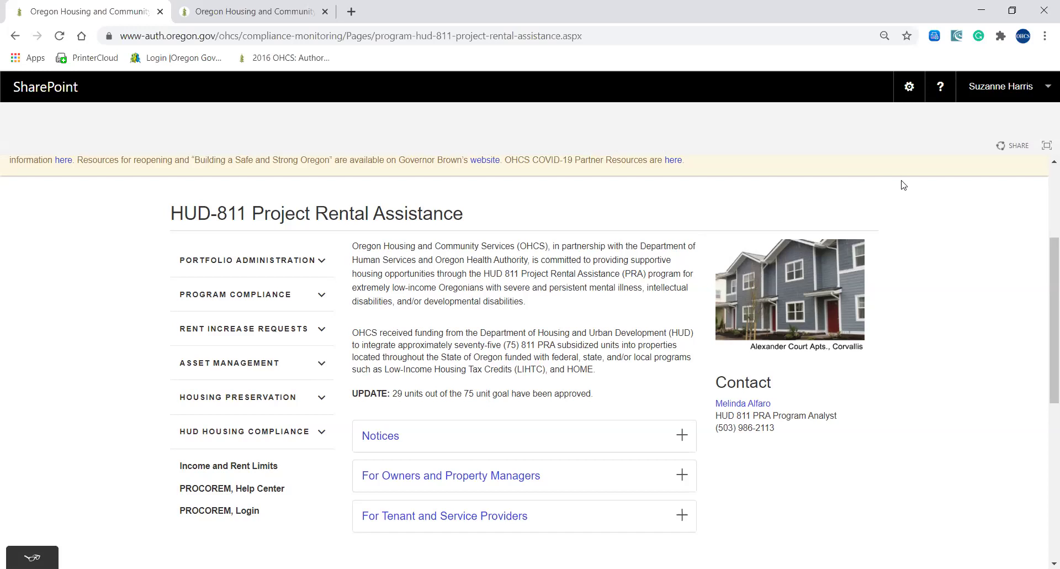
drag(1044, 275, 1045, 236)
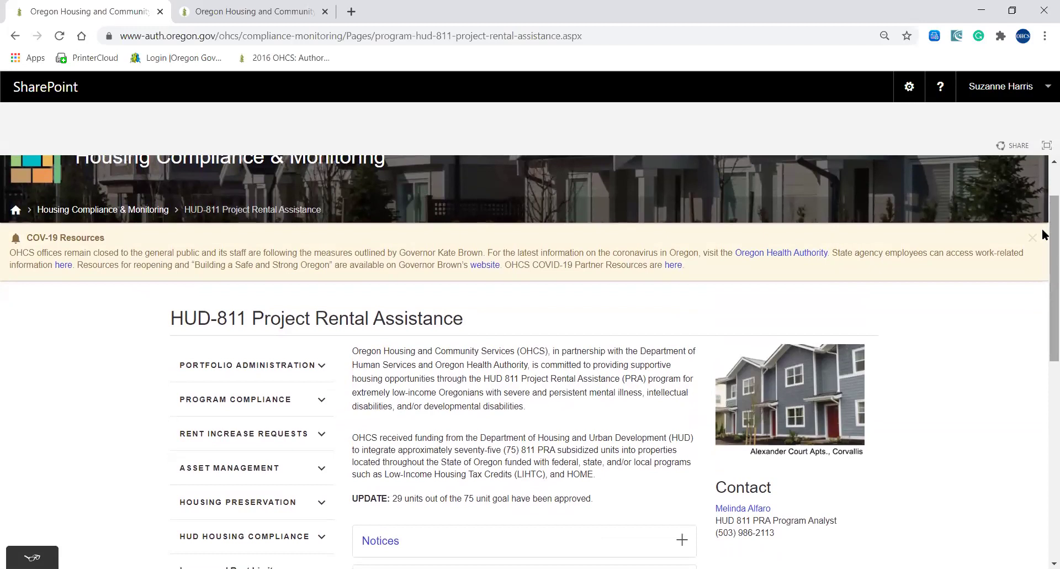
drag(1045, 235, 1045, 177)
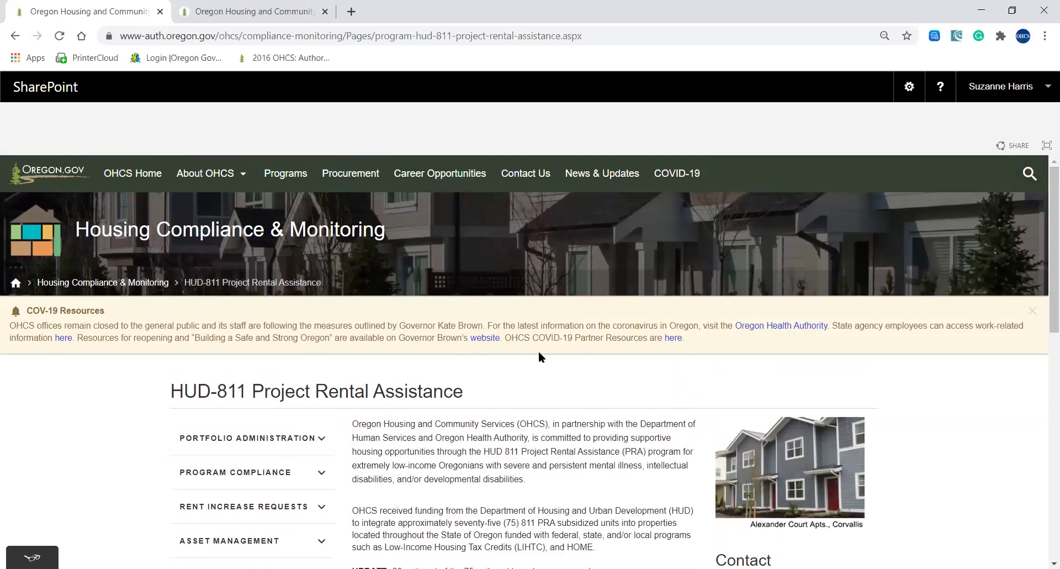
- Open the hud-811 folder in the Documents library from the site's contents
click(909, 88)
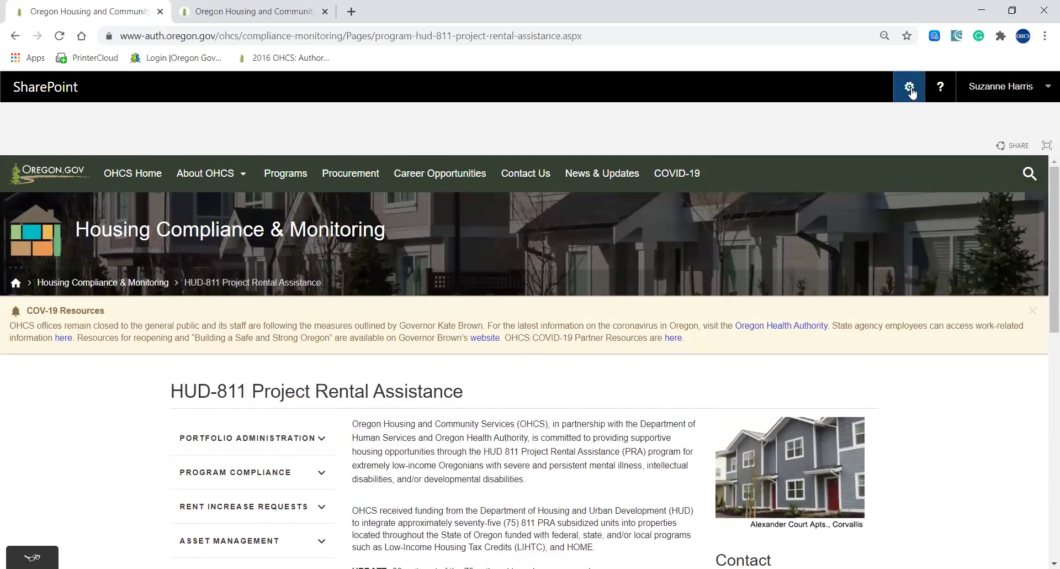
click(847, 213)
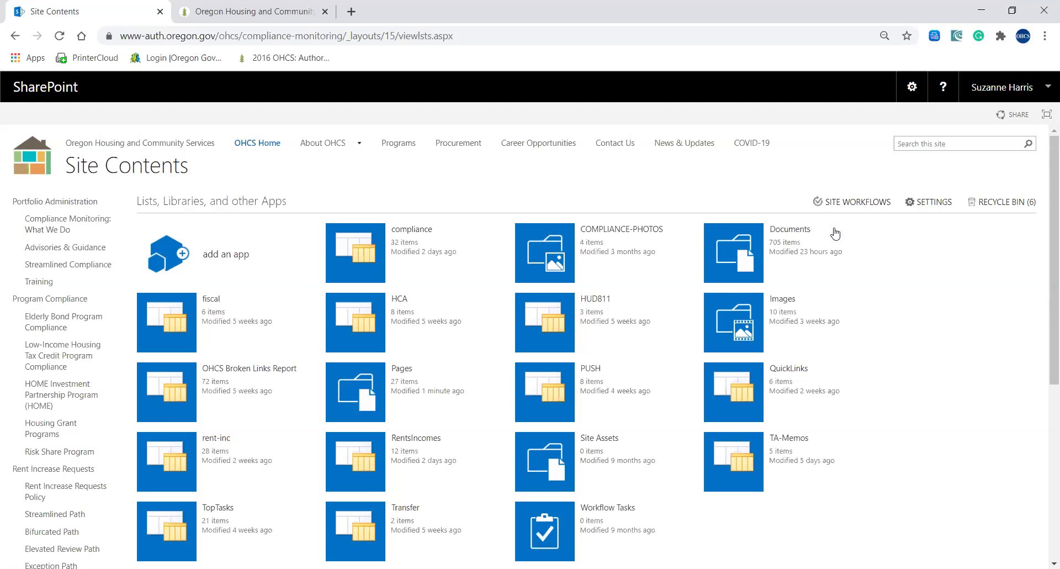
click(748, 252)
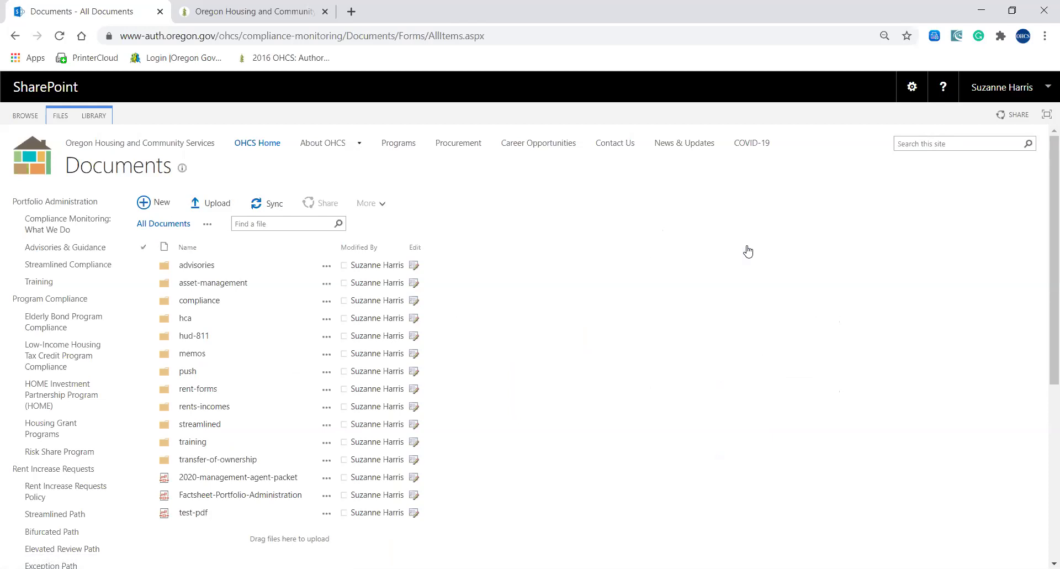
click(192, 338)
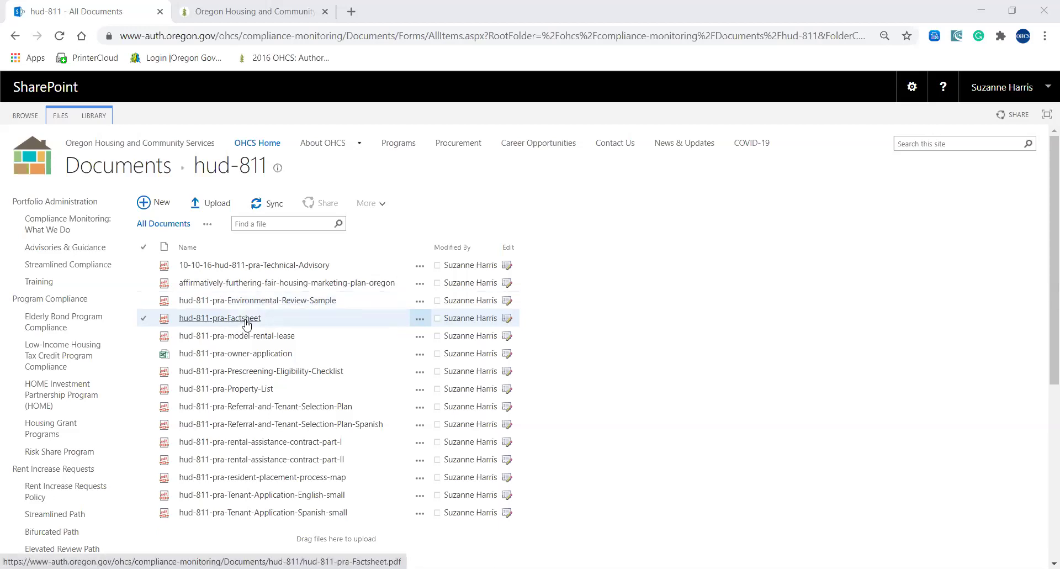
- Try several page zoom levels and settle on a slightly enlarged view of the hud-811 file list
key(ctrl+plus)
key(ctrl+plus)
key(ctrl+plus)
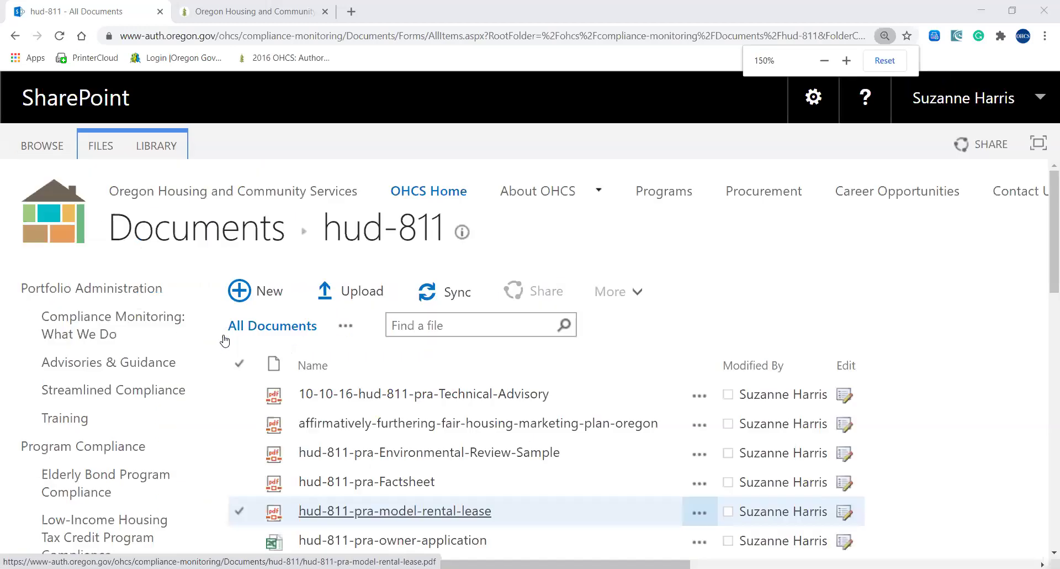
key(ctrl+minus)
key(ctrl+minus)
key(ctrl+minus)
key(ctrl+plus)
key(ctrl+plus)
key(ctrl+plus)
key(ctrl+plus)
key(ctrl+plus)
key(ctrl+plus)
key(ctrl+plus)
key(ctrl+plus)
key(ctrl+minus)
key(ctrl+minus)
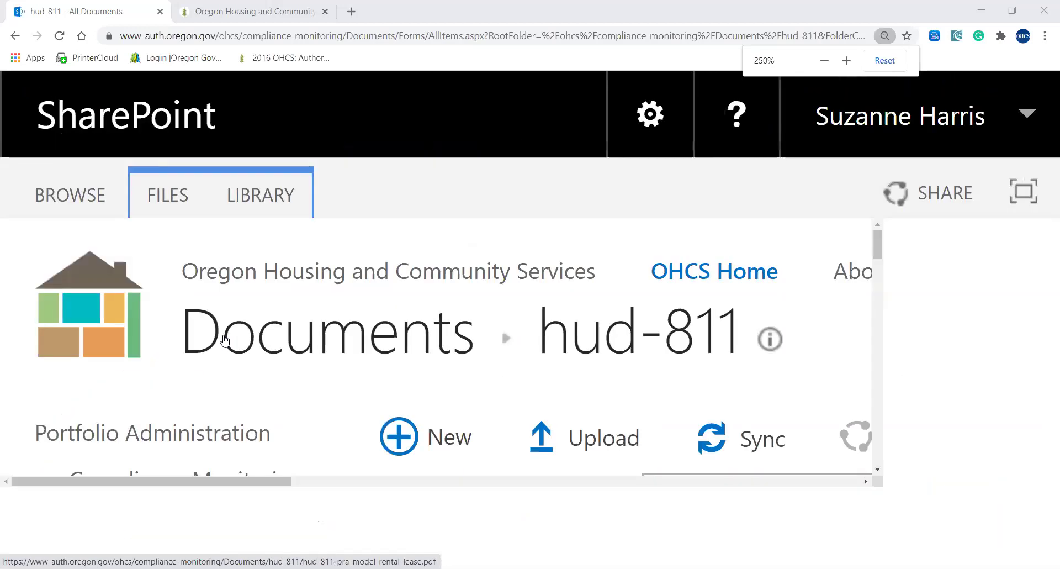
key(ctrl+minus)
key(ctrl+minus)
key(ctrl+minus)
key(ctrl+minus)
key(ctrl+minus)
key(ctrl+minus)
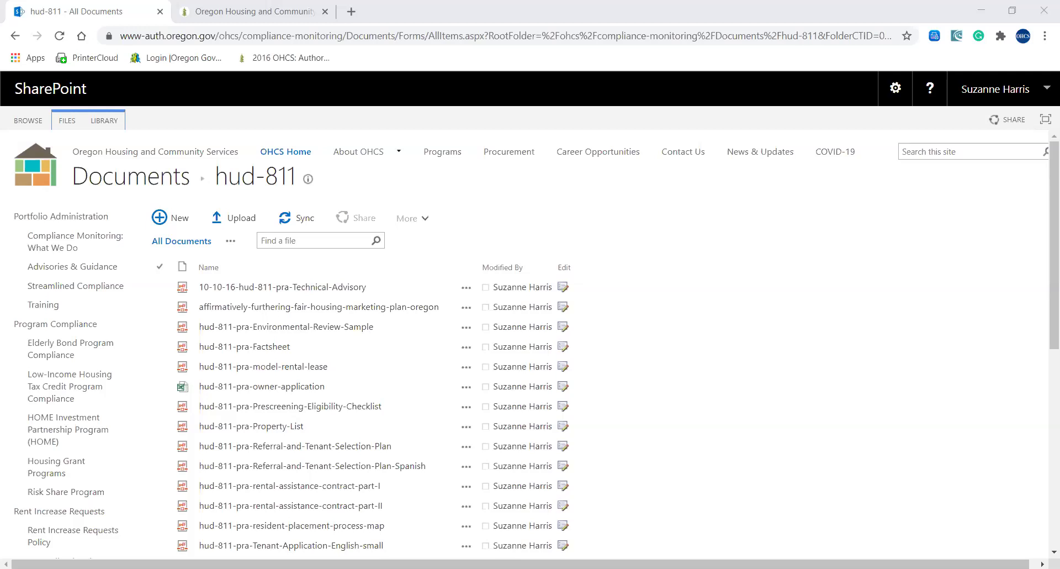
- Upload Foreclosure-Resources.pdf to the hud-811 folder
drag(362, 291, 347, 318)
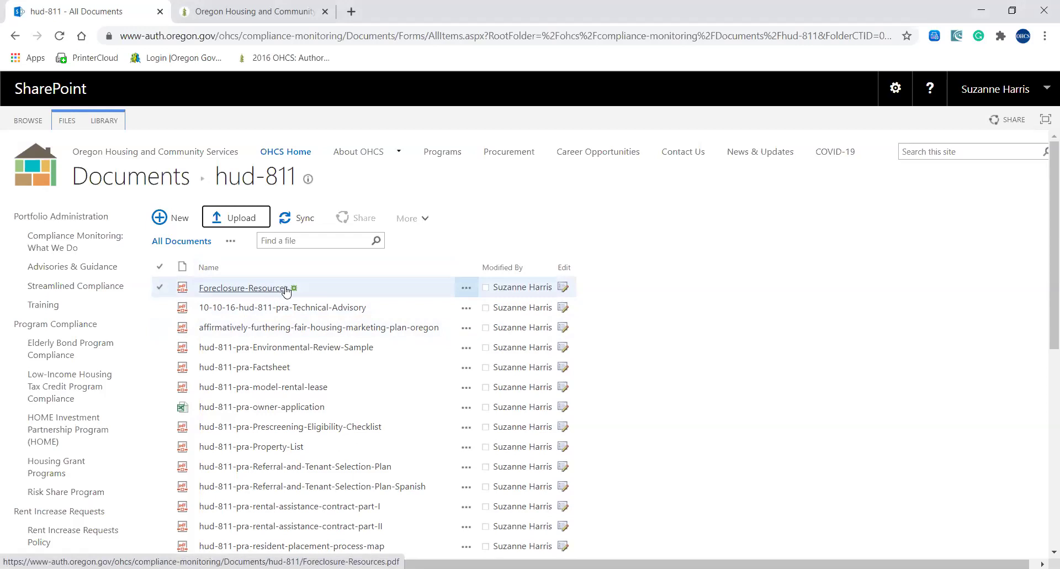
- Look at the details and available file actions for Foreclosure-Resources.pdf, and open the document
click(466, 292)
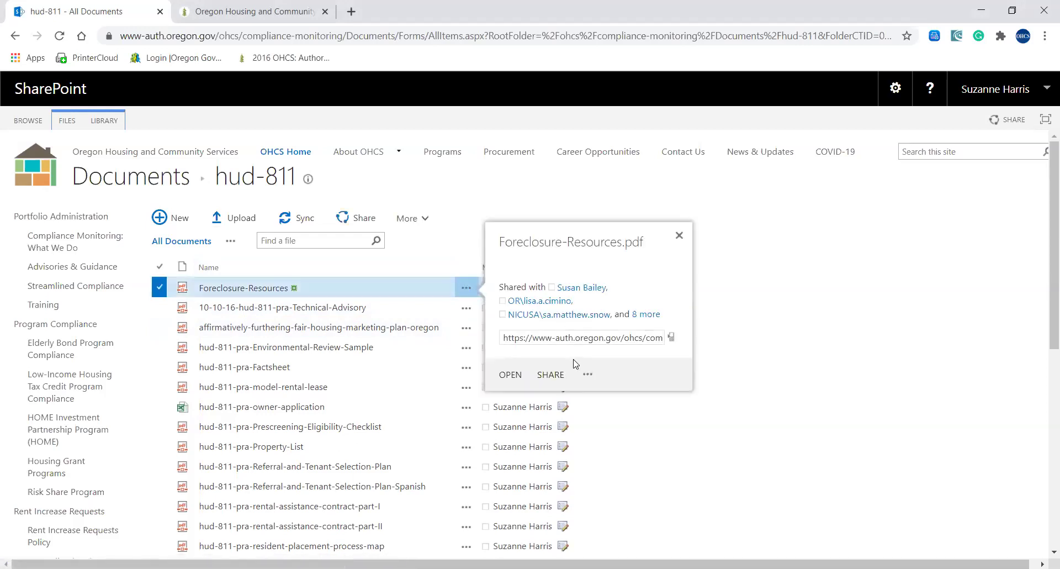
click(588, 375)
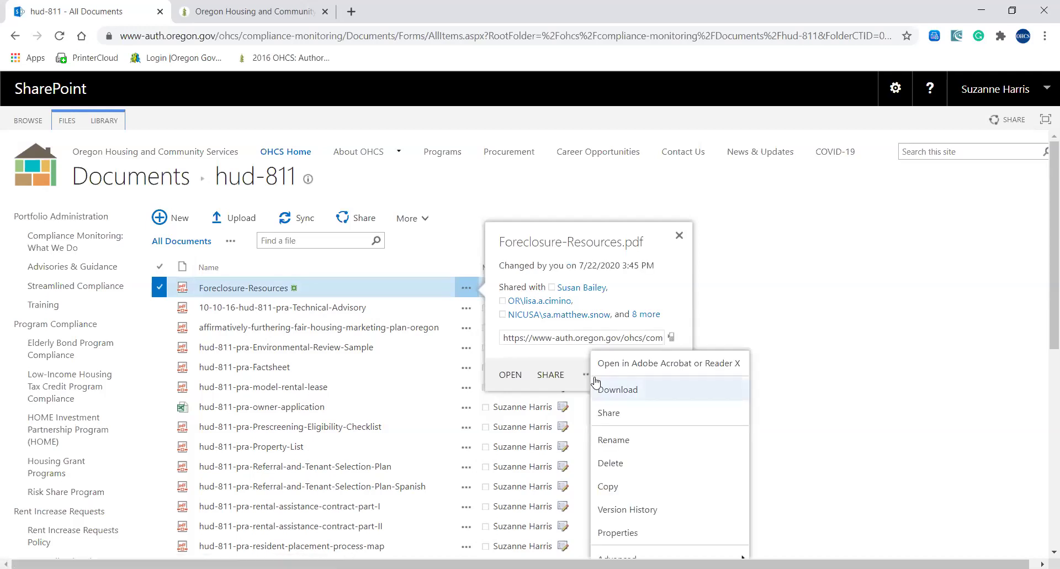
click(564, 353)
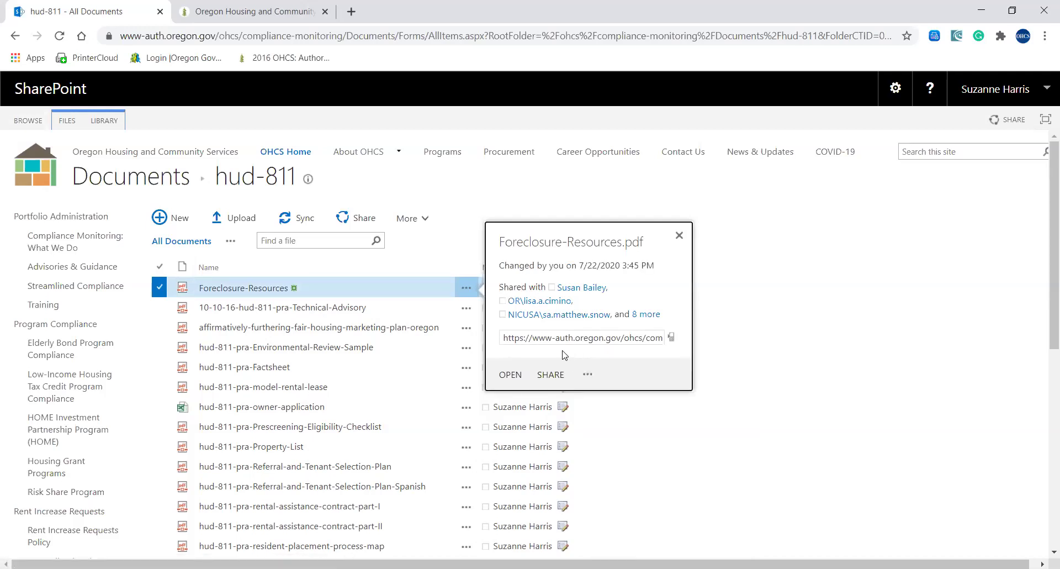
click(258, 289)
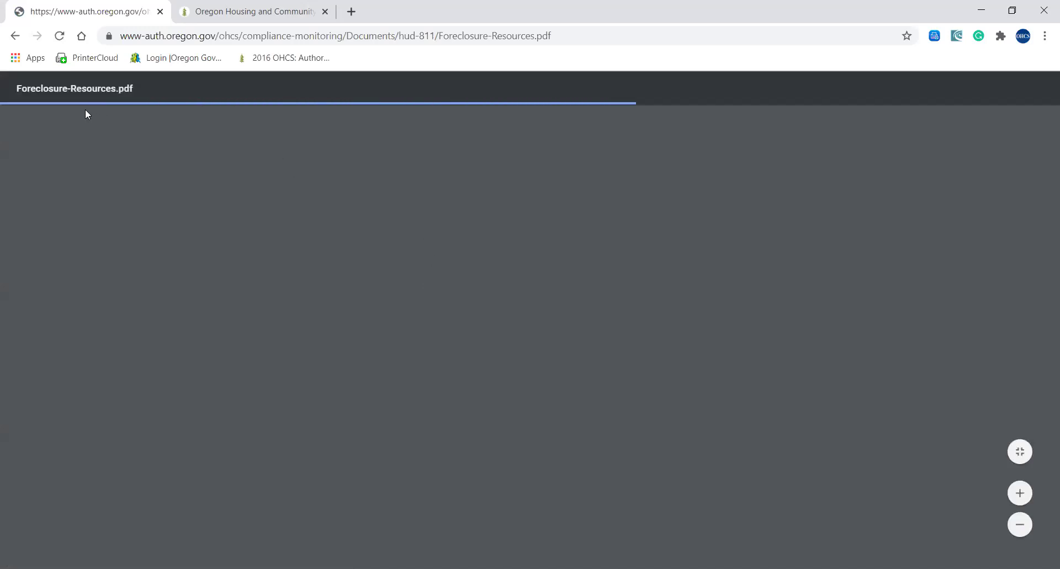
- Return from the opened PDF to the hud-811 file list and look through its documents for the uploaded file
click(16, 37)
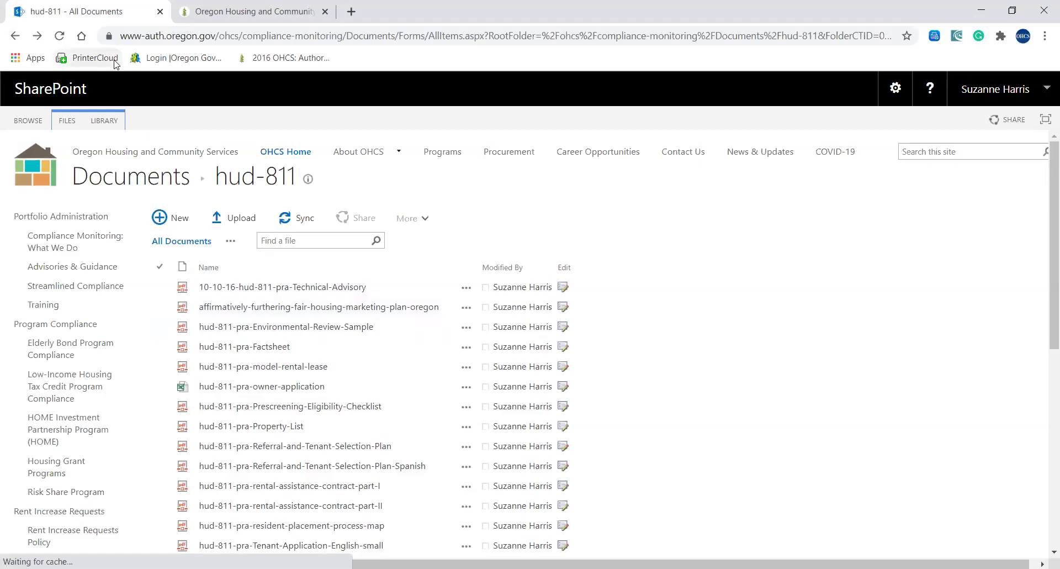
mouse_move(359, 151)
mouse_move(380, 199)
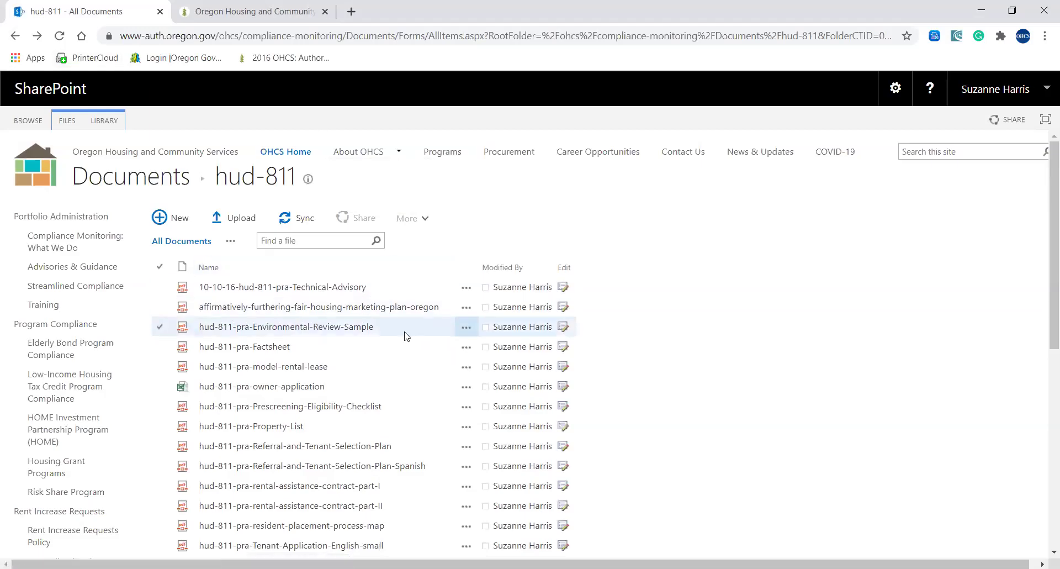
drag(1044, 307, 1043, 370)
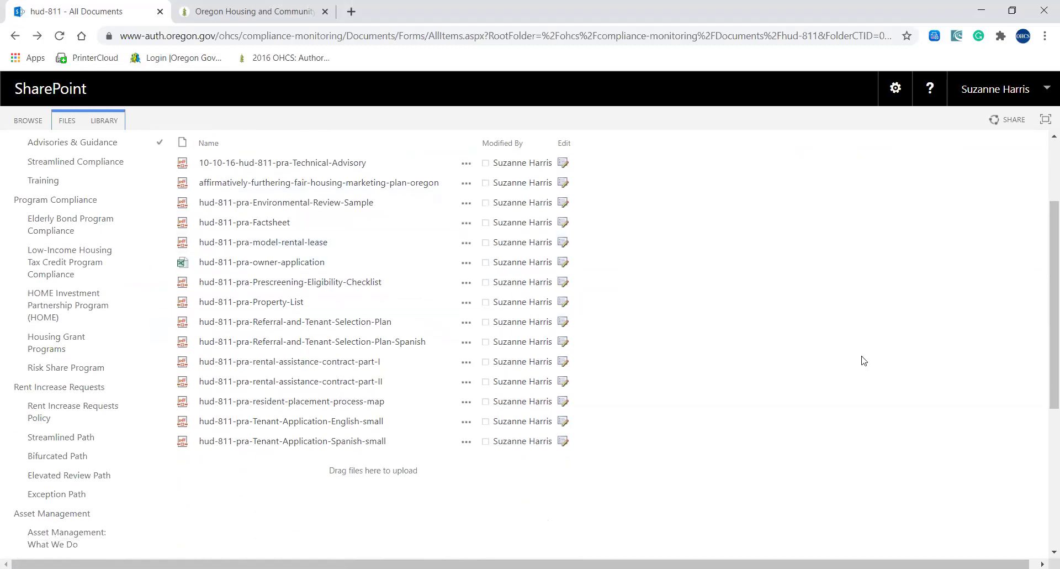
drag(1042, 389, 1042, 363)
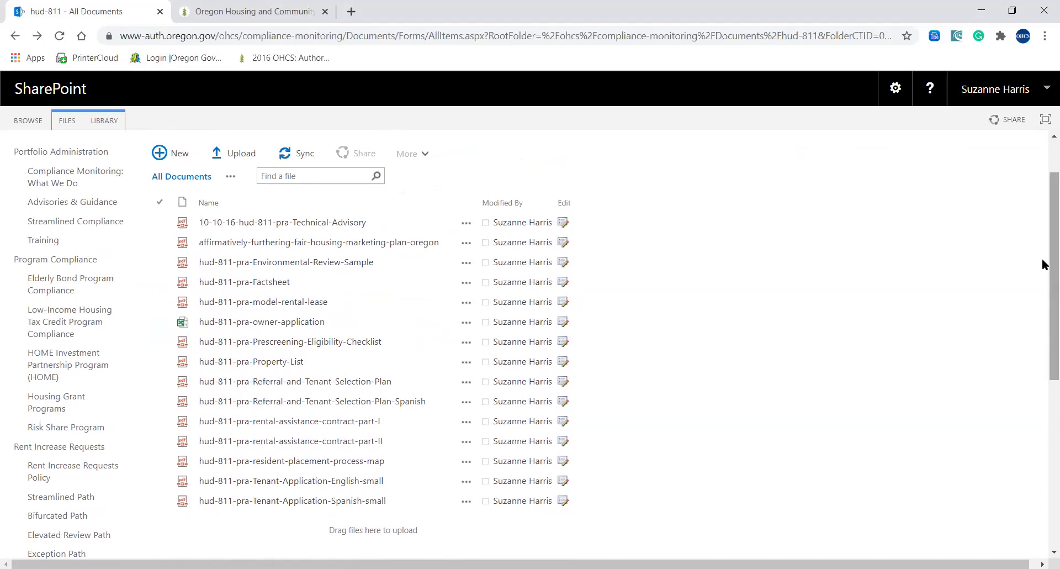
- Upload Foreclosure-Resources.pdf to the hud-811 folder again, replacing the existing copy of the same name
click(1013, 12)
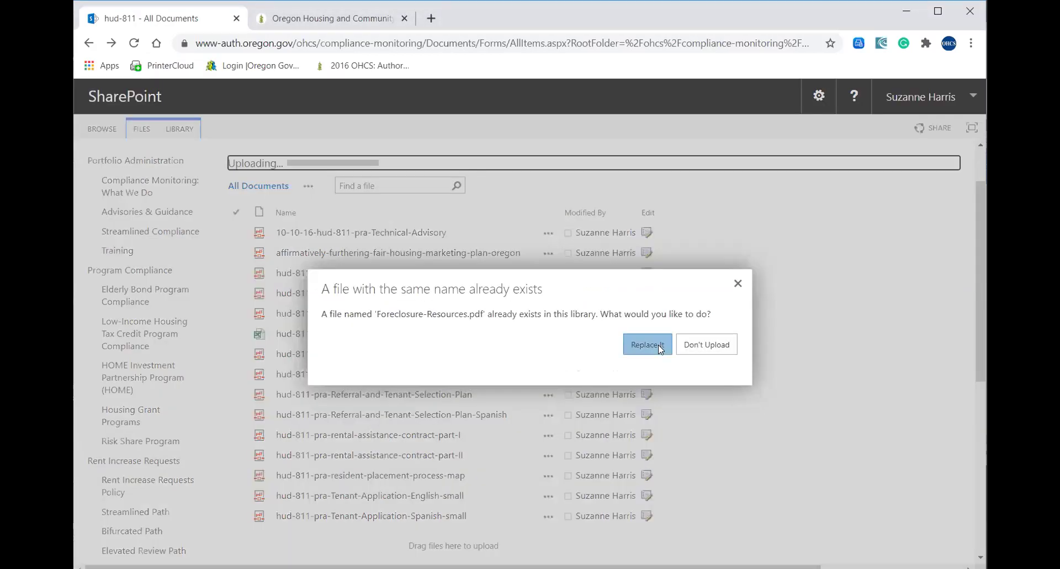
click(658, 345)
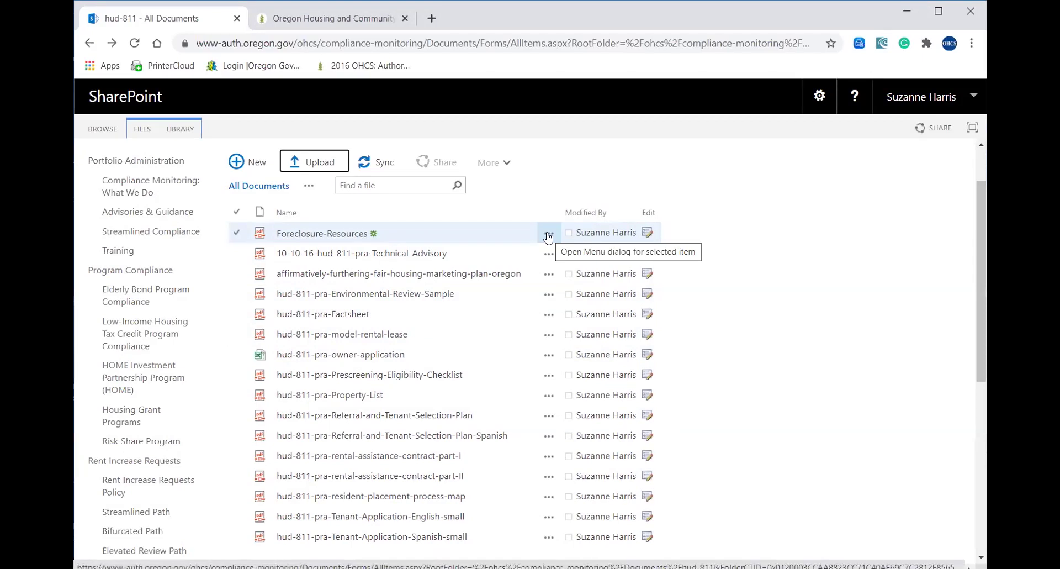
- Look at the file details and the extended list of actions for the re-uploaded Foreclosure-Resources.pdf
click(550, 234)
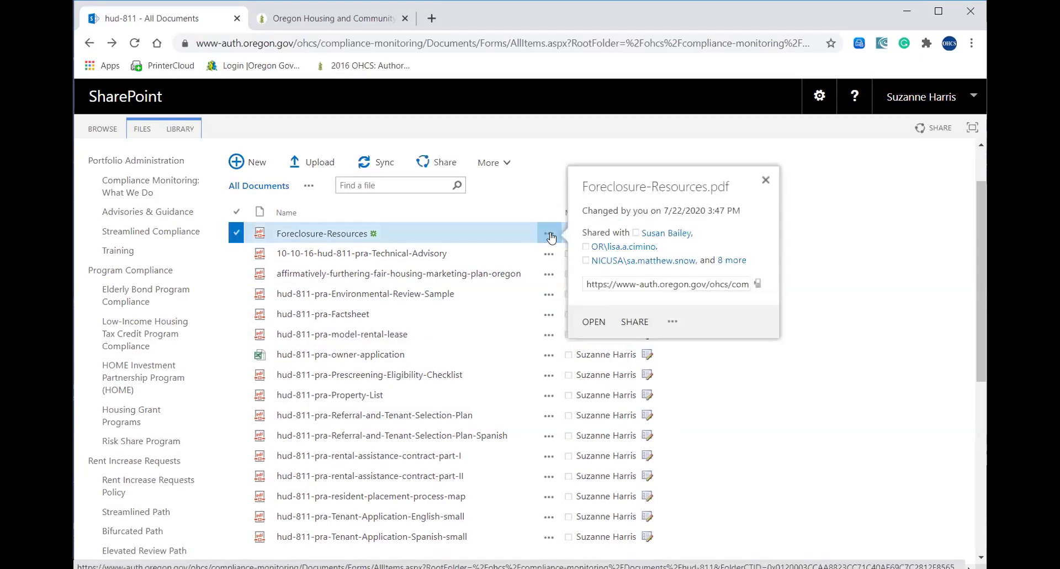
click(673, 323)
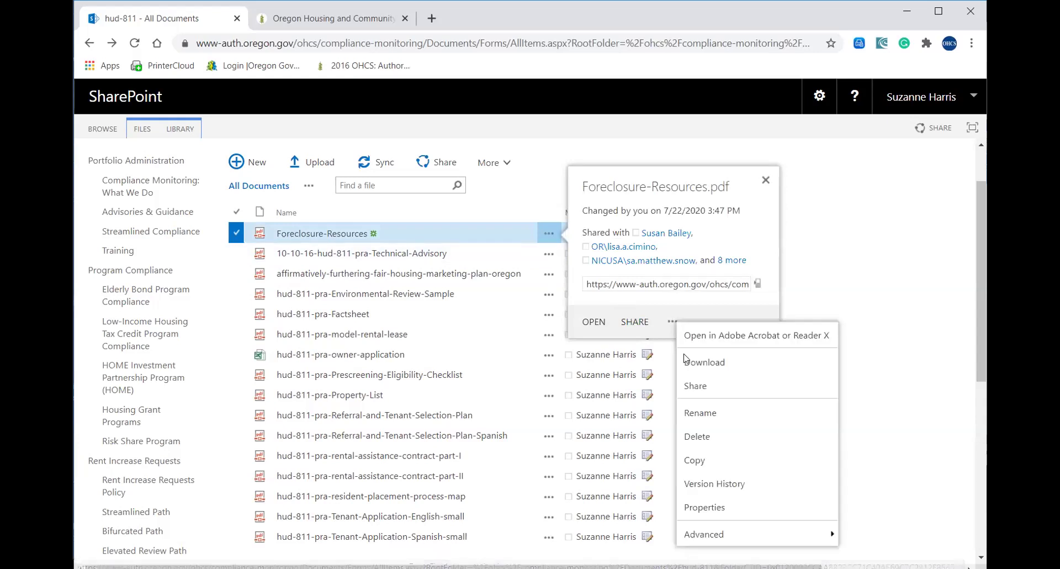
click(807, 243)
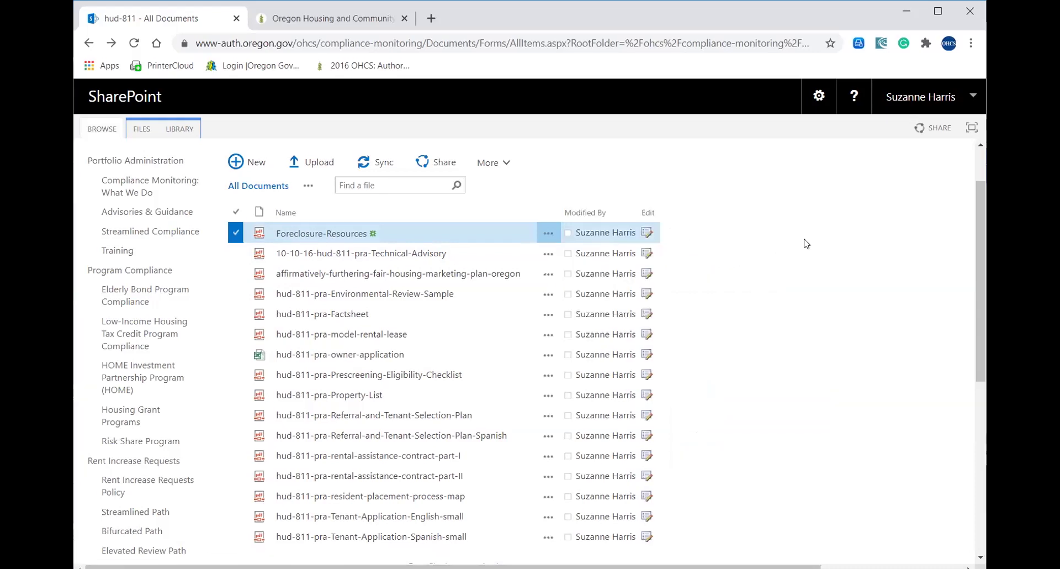
- Delete Foreclosure-Resources.pdf from its properties form, sending it to the site Recycle Bin, and review the remaining hud-811 files
click(648, 235)
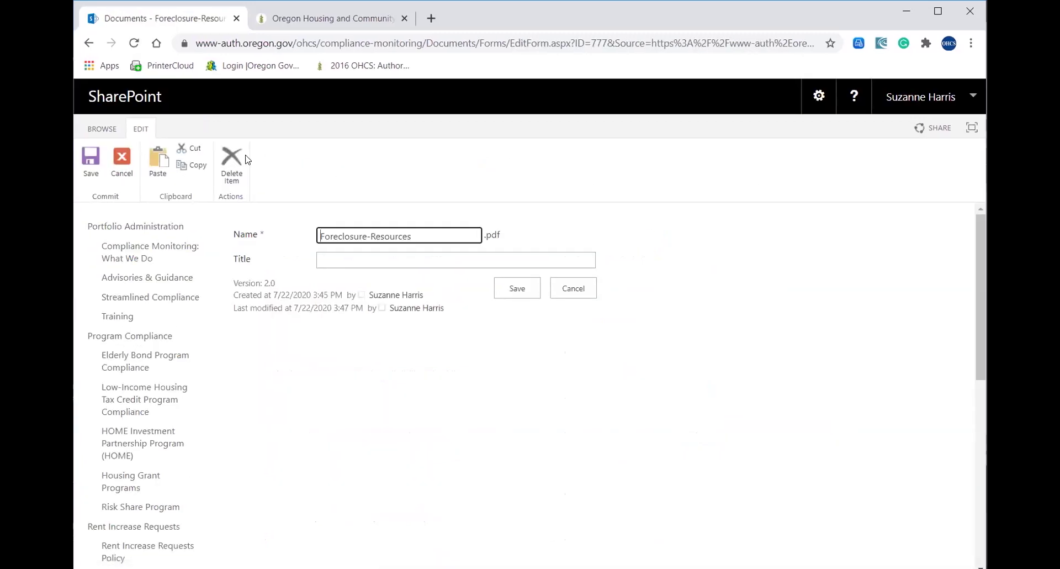
click(235, 160)
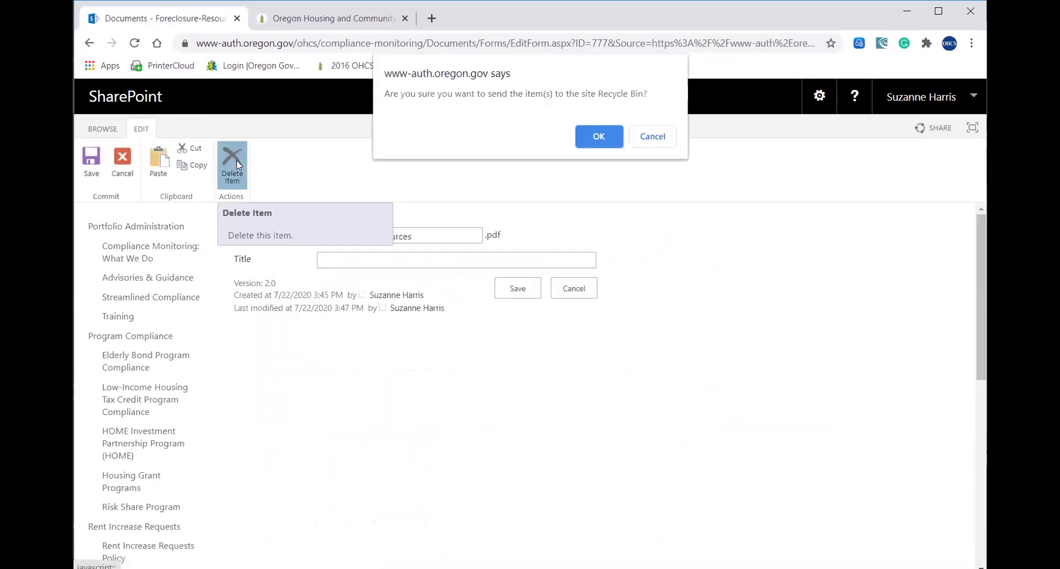
click(599, 136)
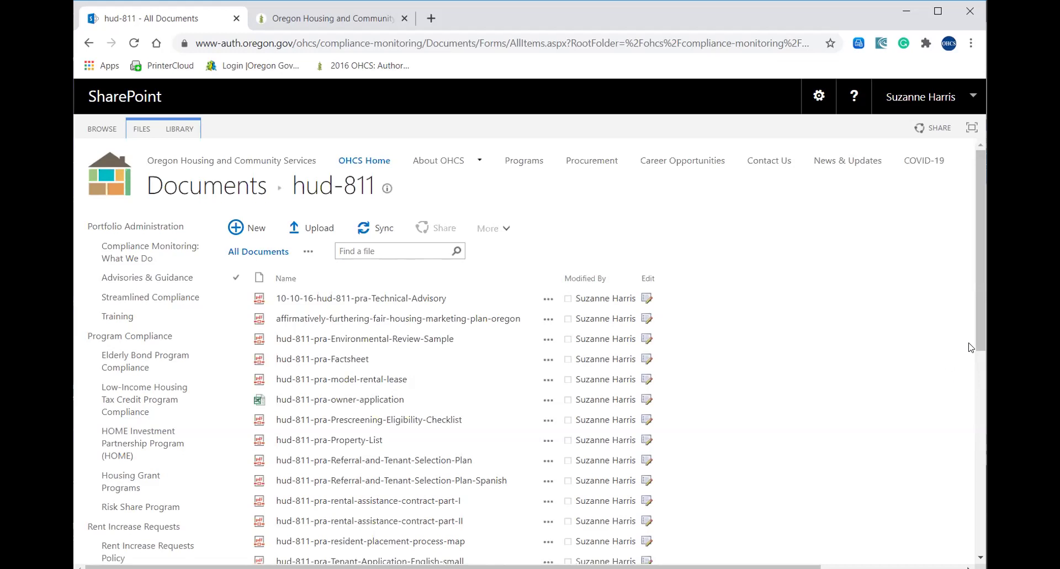
drag(977, 342, 971, 405)
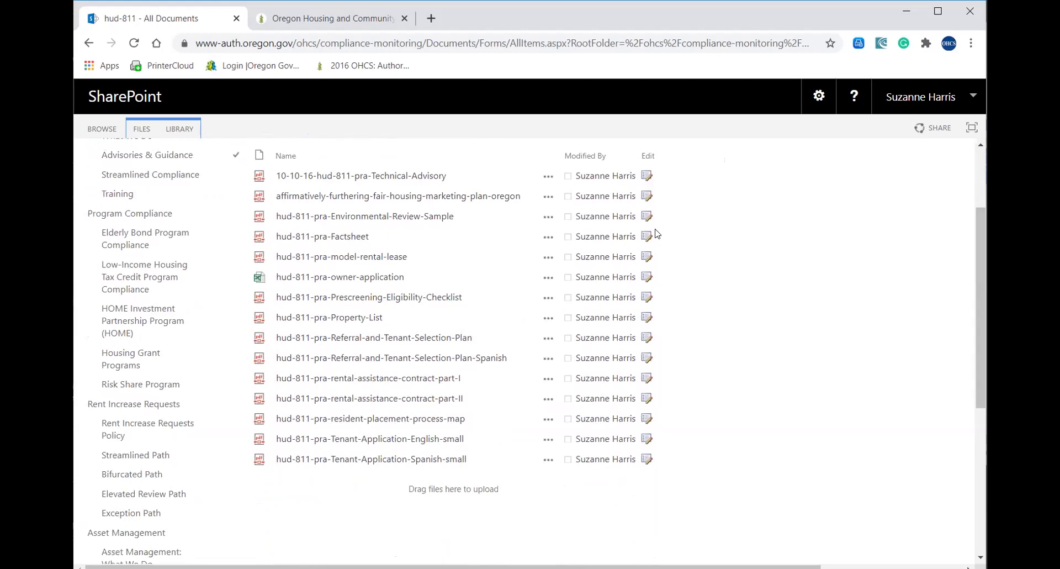
click(514, 220)
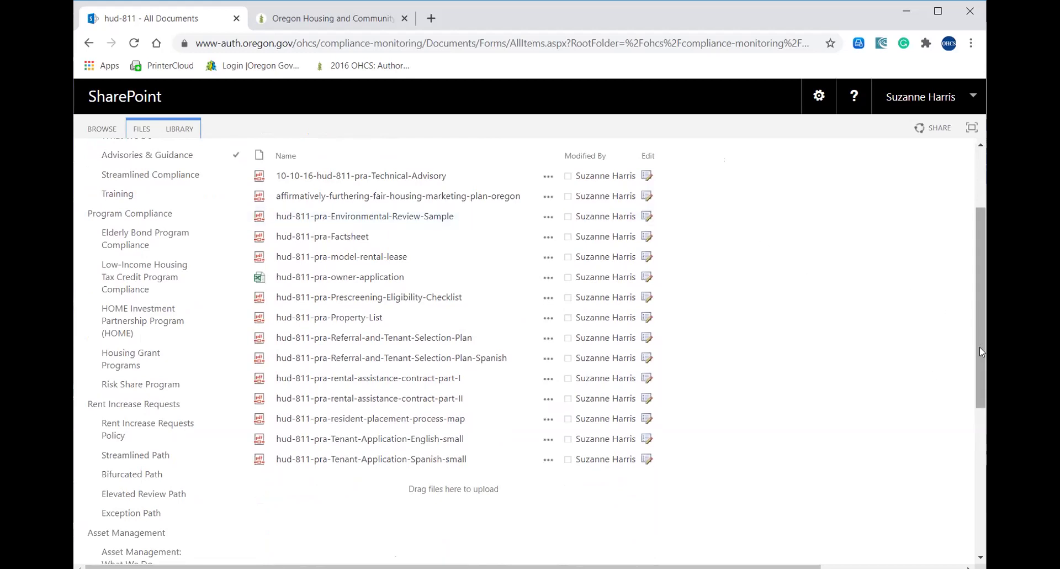
drag(980, 347, 984, 290)
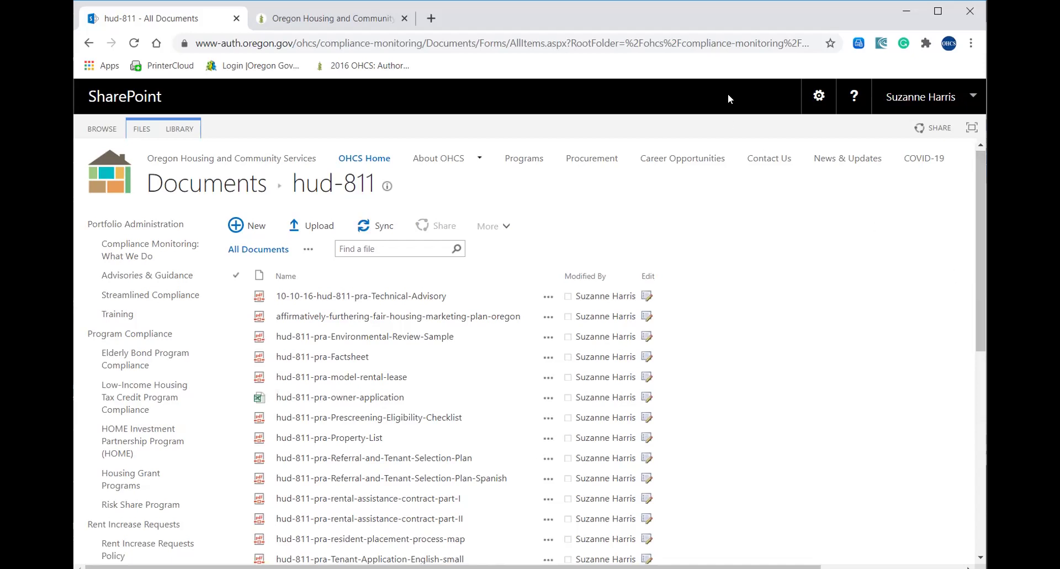
- Switch to the public OHCS website and go by way of its home page to the HUD-811 Project Rental Assistance page
click(375, 23)
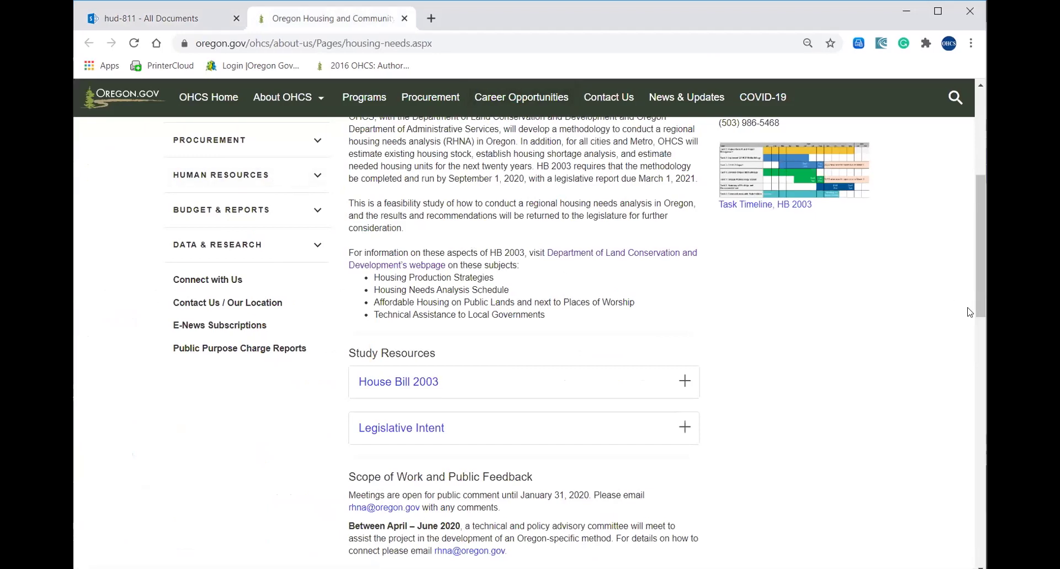
drag(979, 312, 978, 210)
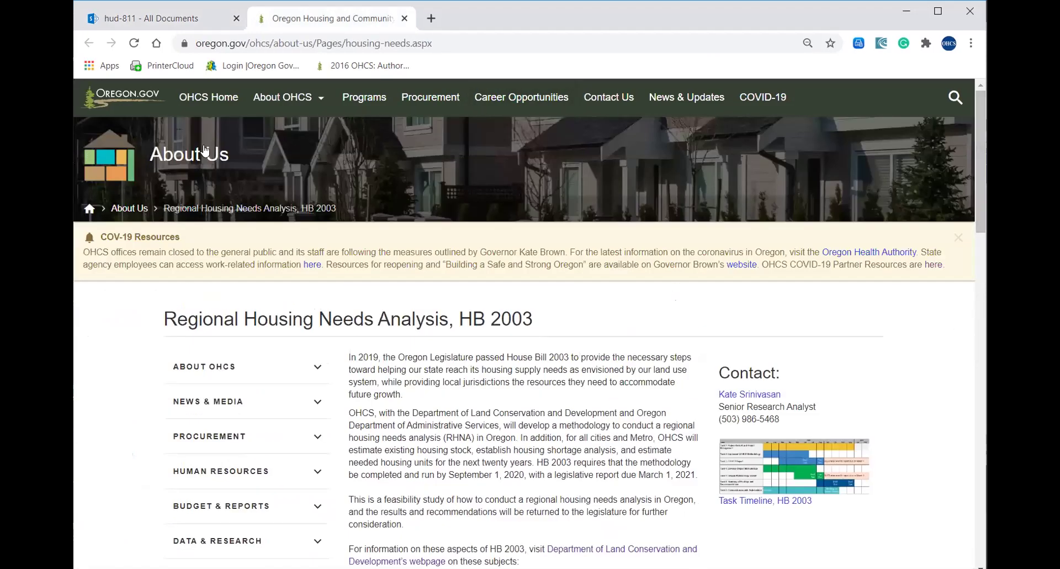
click(90, 208)
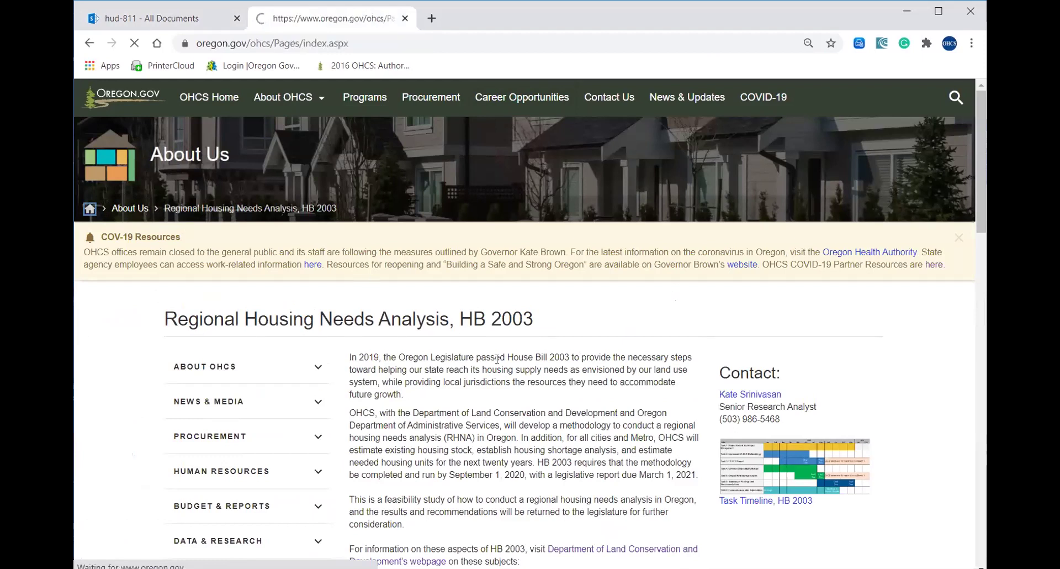
click(757, 470)
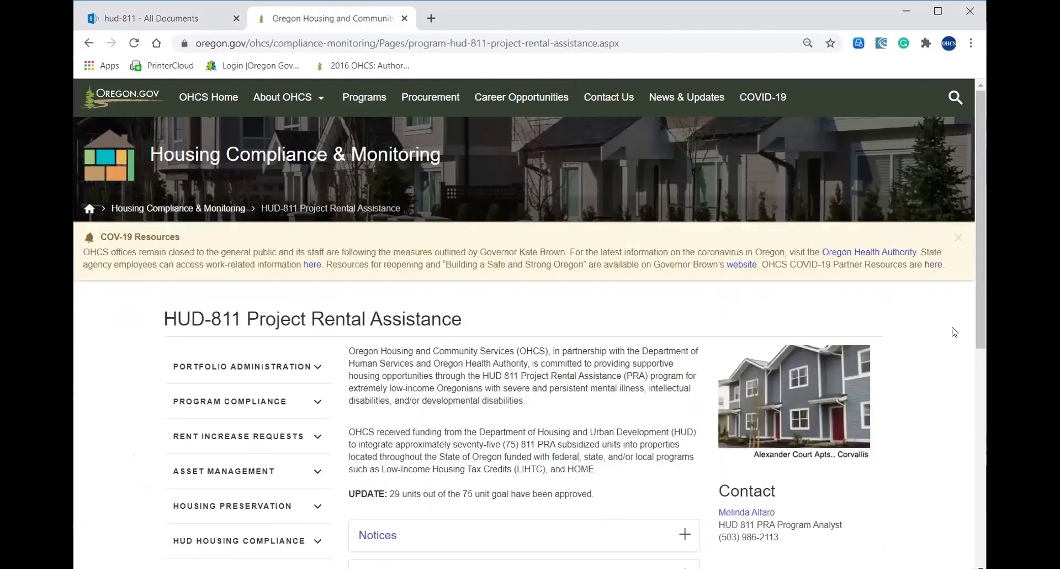
- Examine the documents in the Notices and For Owners and Property Managers accordions on the public page, and collapse both sections
drag(976, 316, 965, 412)
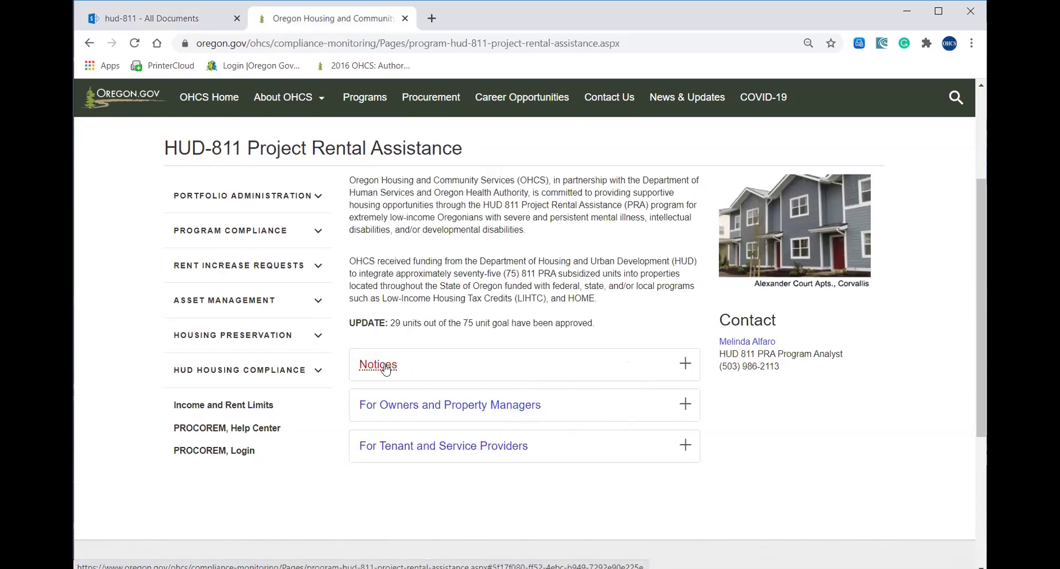
click(685, 365)
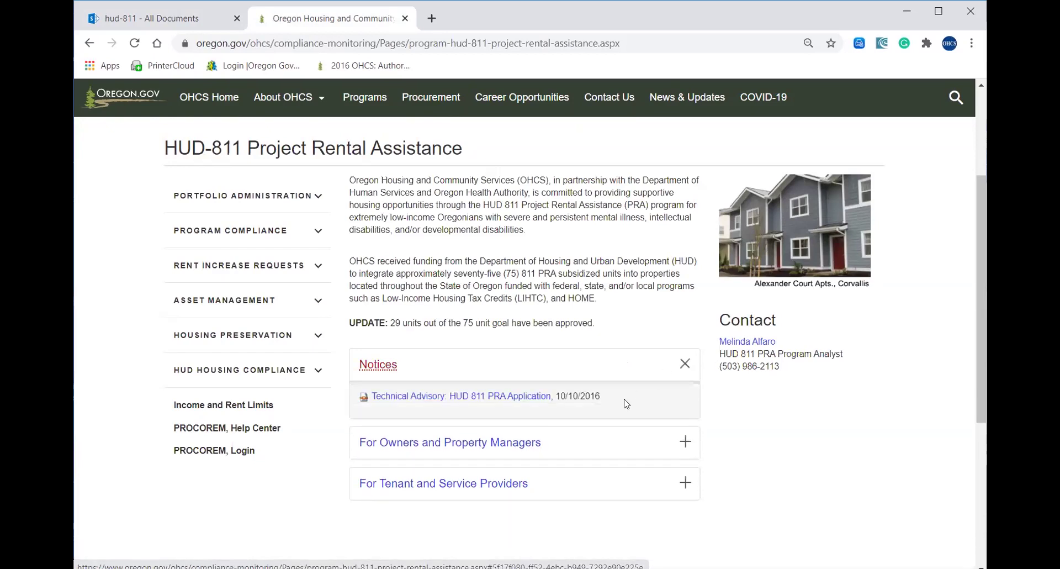
click(685, 444)
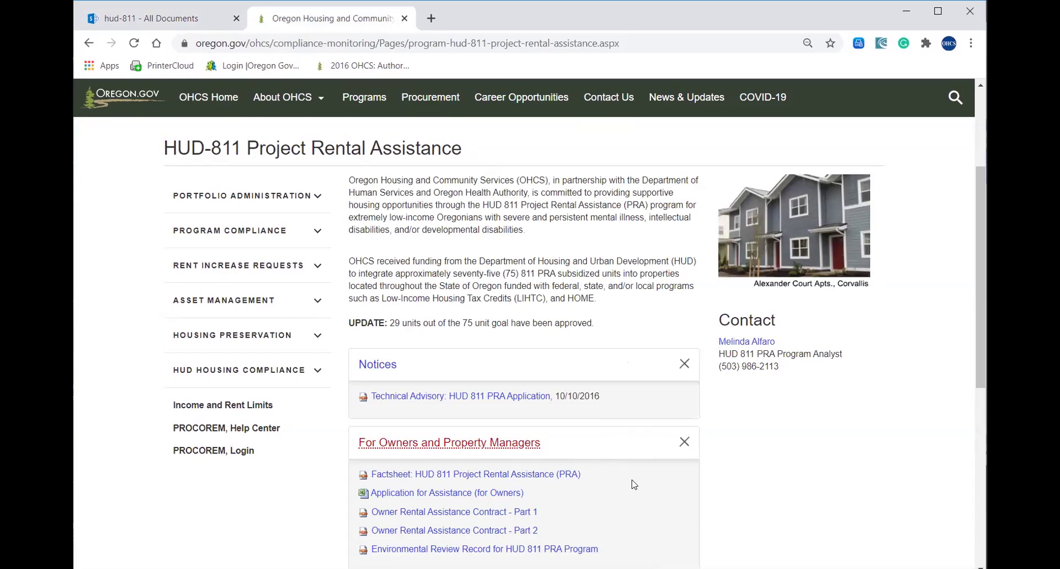
click(685, 446)
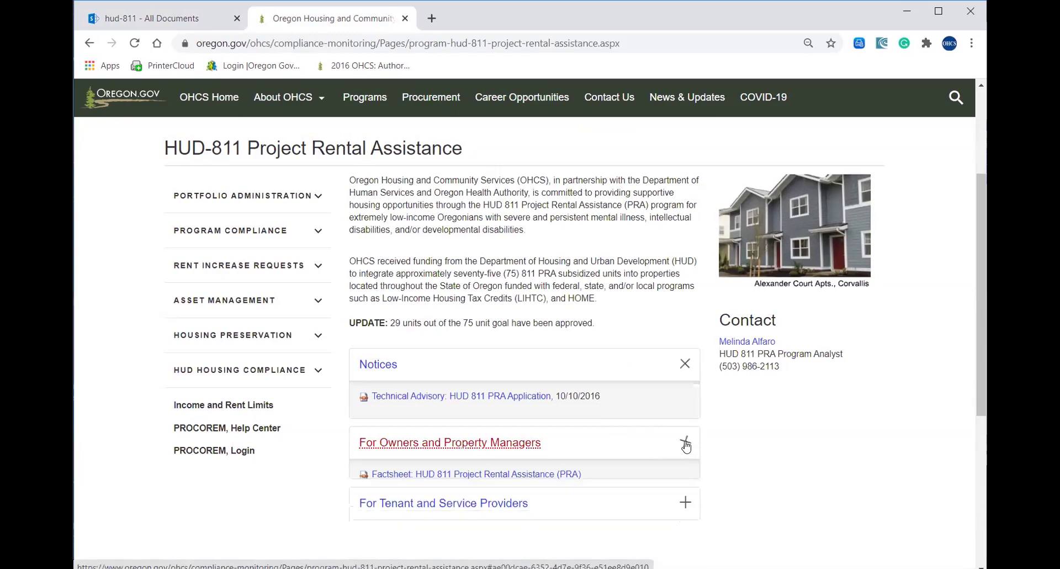
click(685, 363)
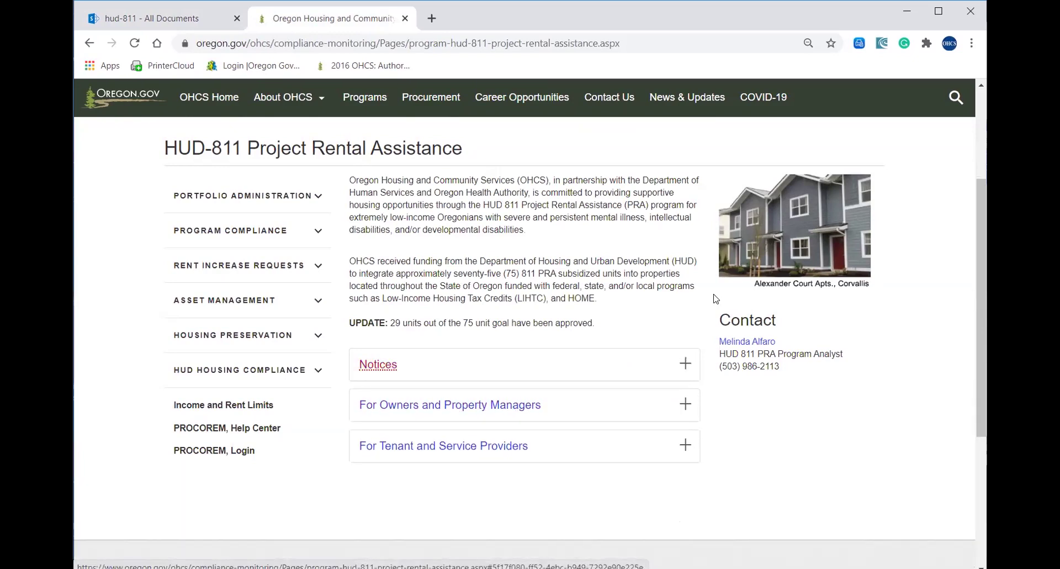
- Return to the SharePoint authoring site and open the HUD811 list from its site contents
click(159, 26)
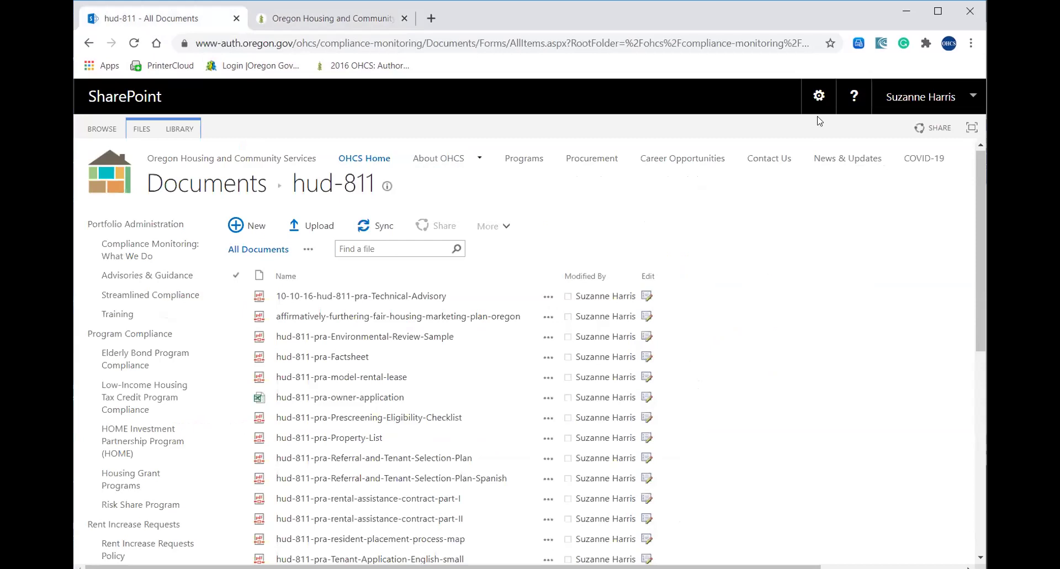
click(819, 99)
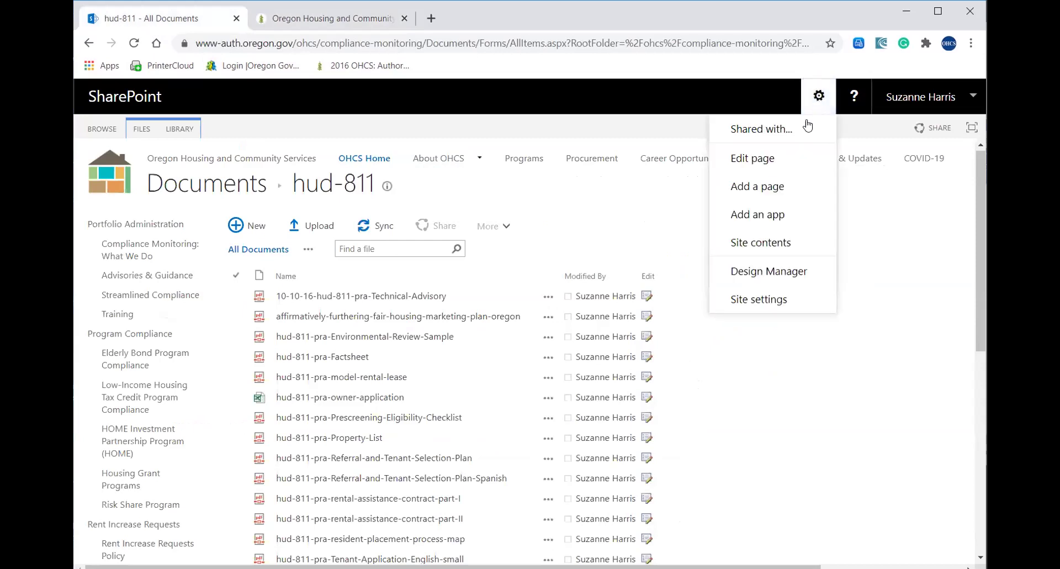
click(763, 244)
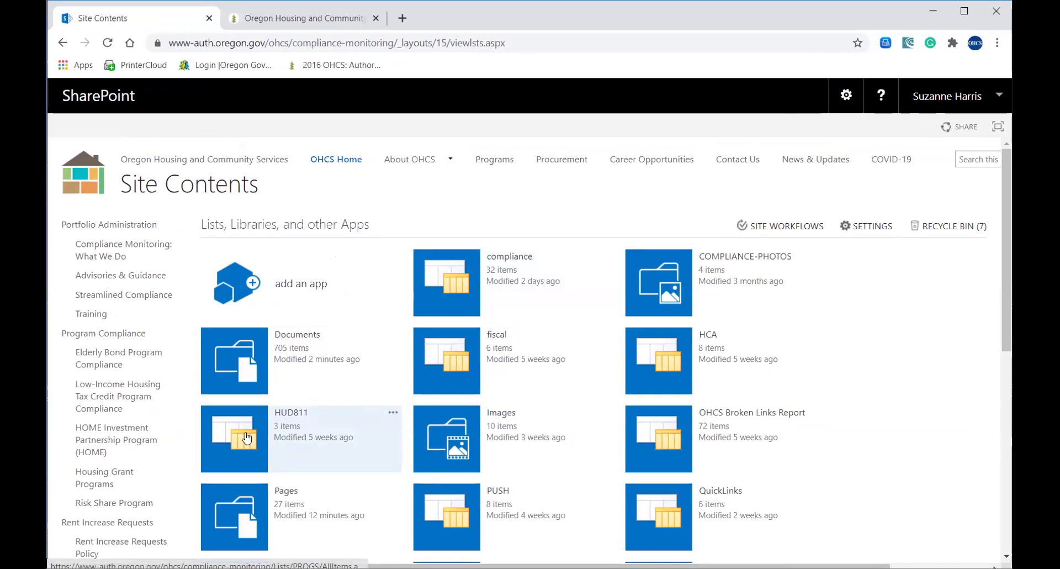
click(247, 438)
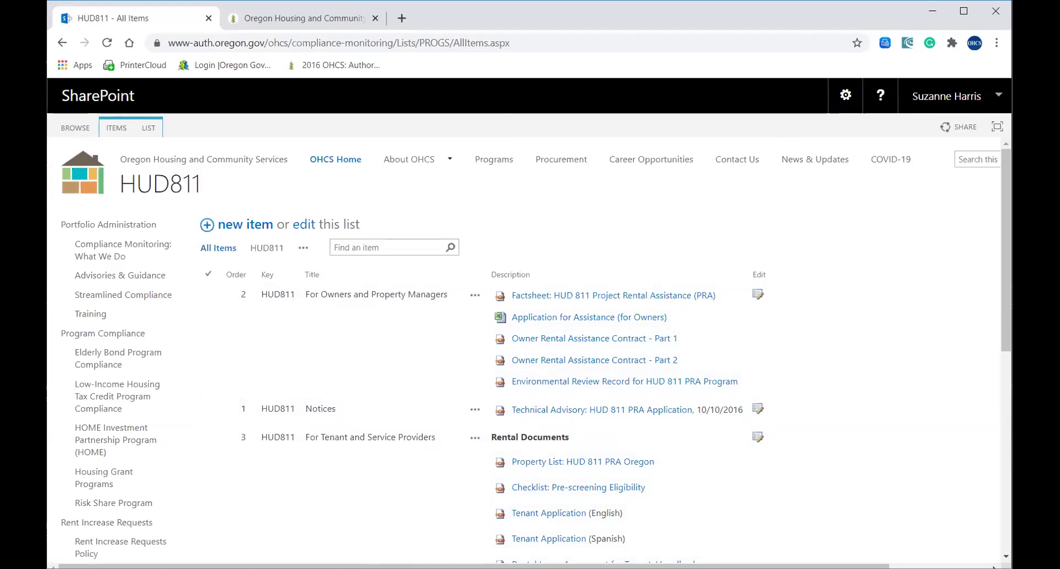
- Sort the HUD811 list in ascending order by the Order column and examine the Notices item's key and order number
drag(1012, 91, 1027, 92)
drag(1019, 164, 1014, 217)
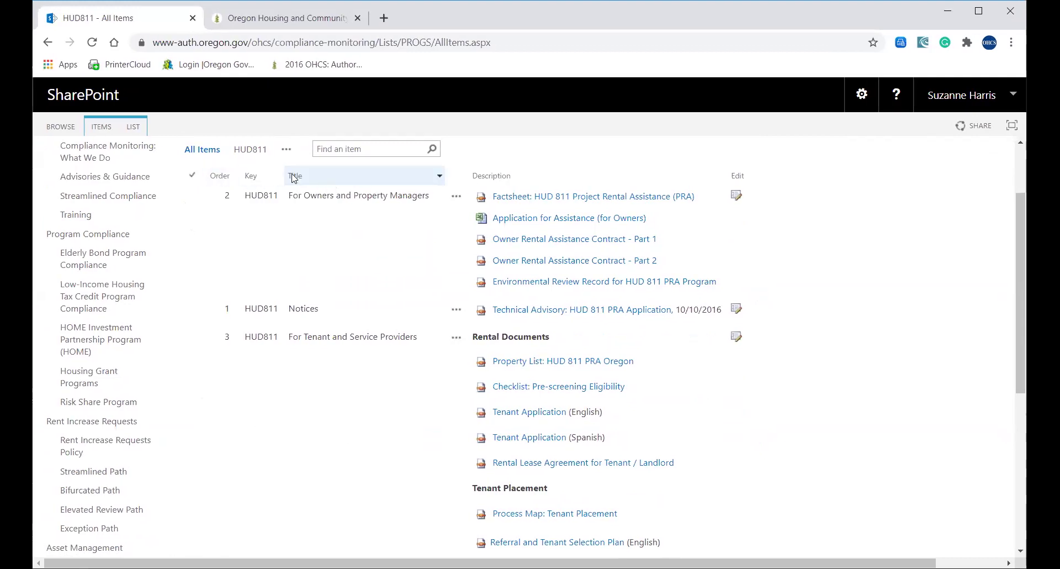
click(228, 175)
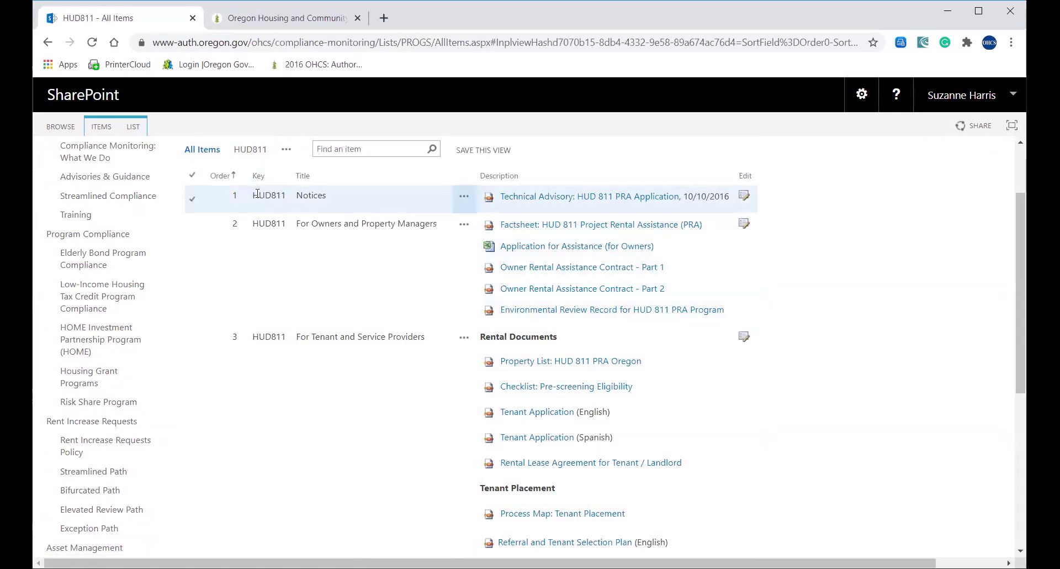
drag(254, 194, 286, 200)
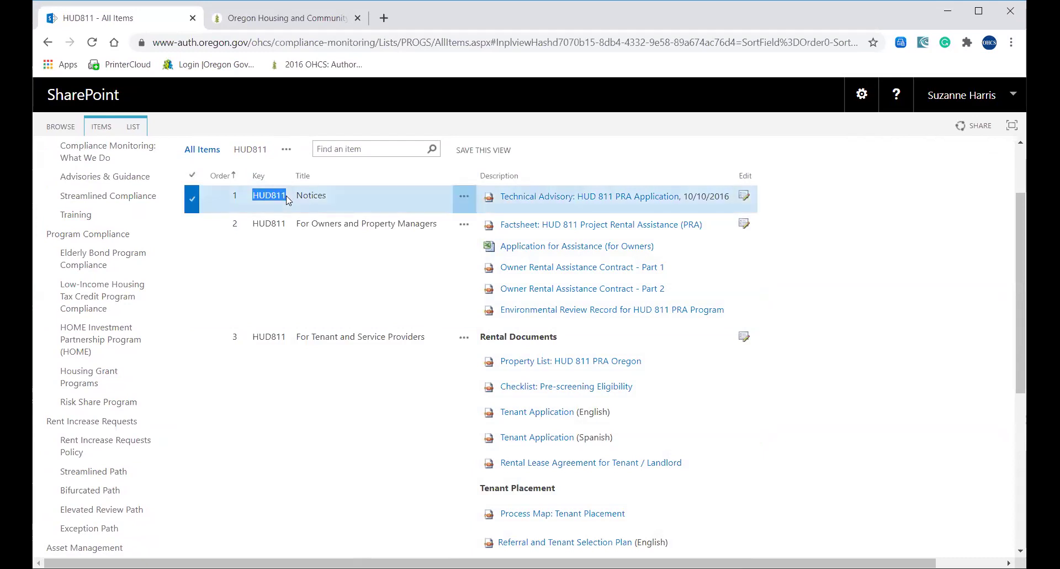
double_click(236, 195)
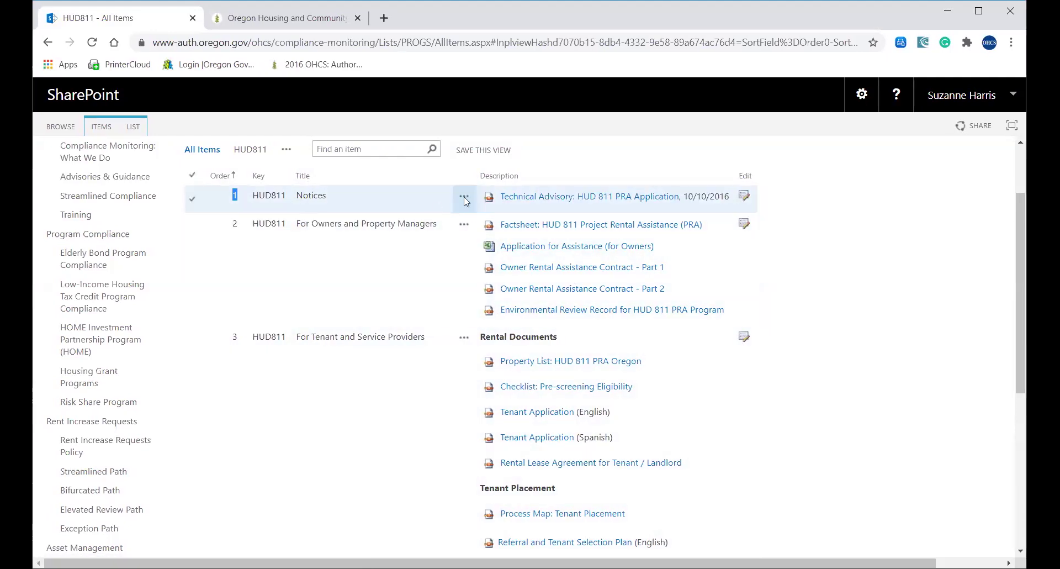
- Open the Notices item of the HUD811 list for editing and extend its title to "Notices & Technical Advisory"
click(745, 197)
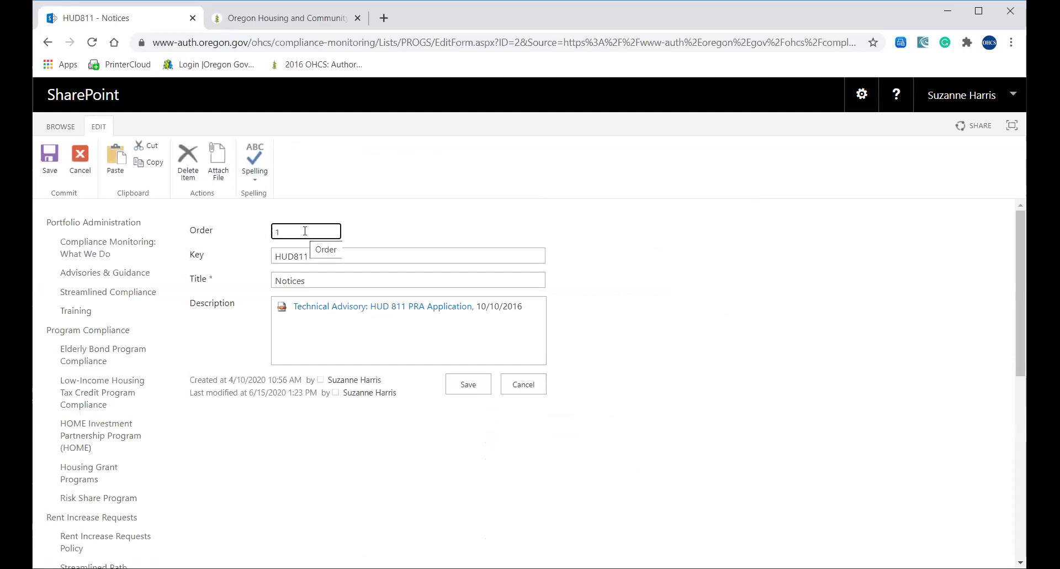
drag(305, 231, 265, 226)
click(300, 229)
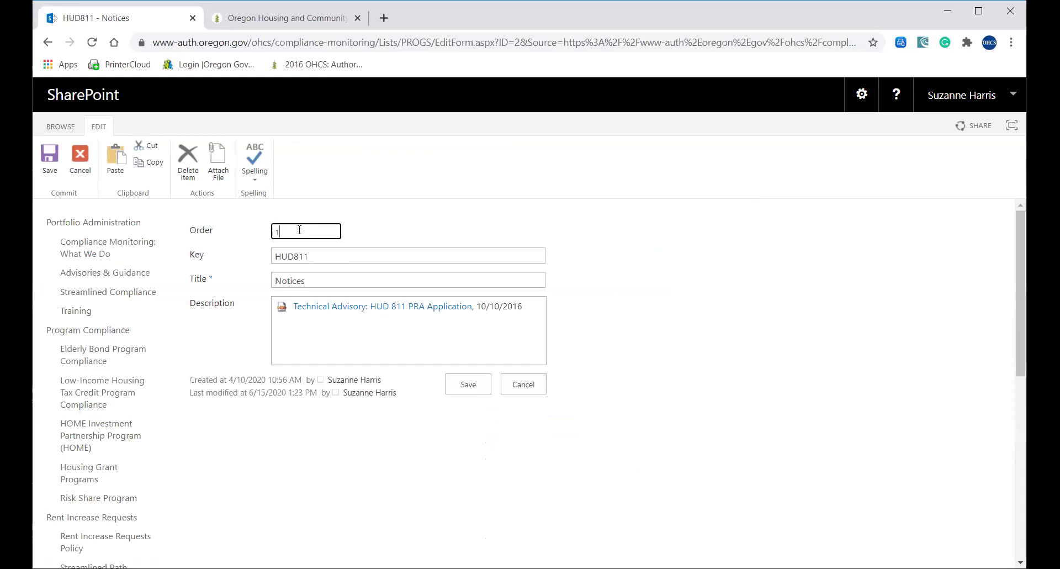
click(318, 281)
text(&)
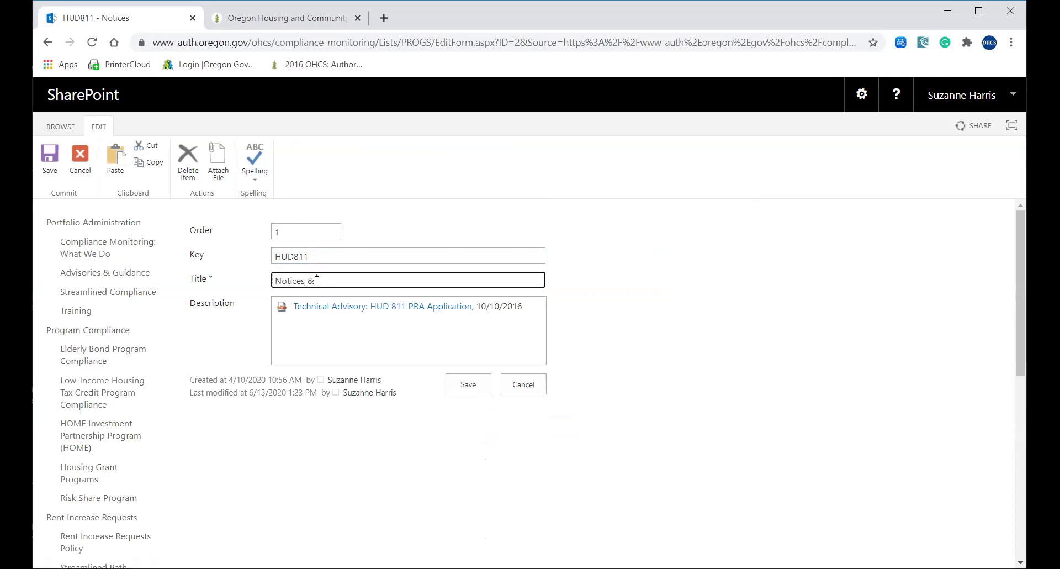
text( Technical Ad)
key(BackSpace)
key(BackSpace)
click(388, 283)
text(Advis)
text(to)
text(or)
text(y)
- Add the line "Technical Advisory: HUD 811 New Process TEST" below the existing advisory in the item's description
drag(525, 307, 480, 305)
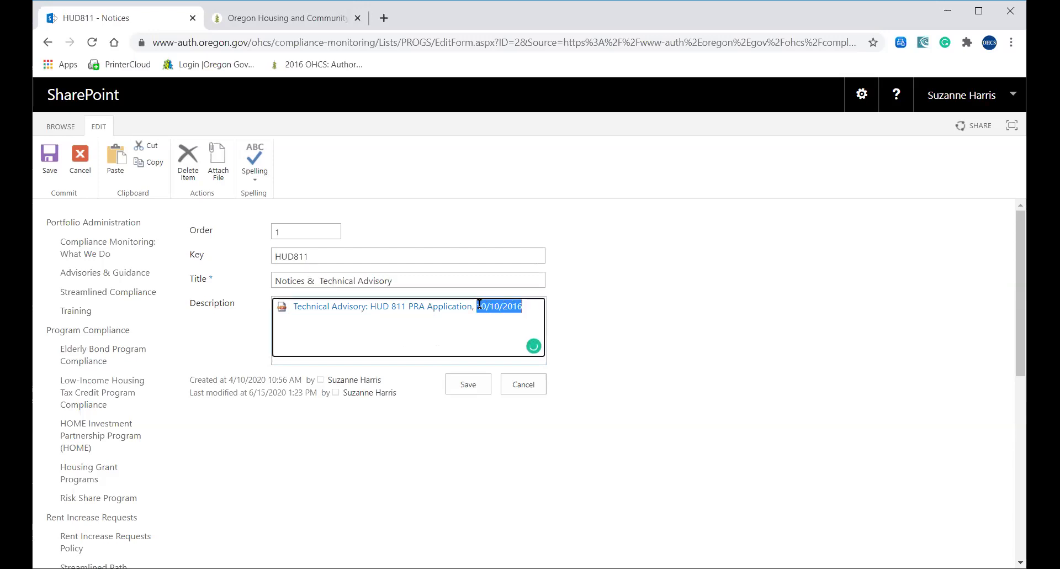
click(526, 308)
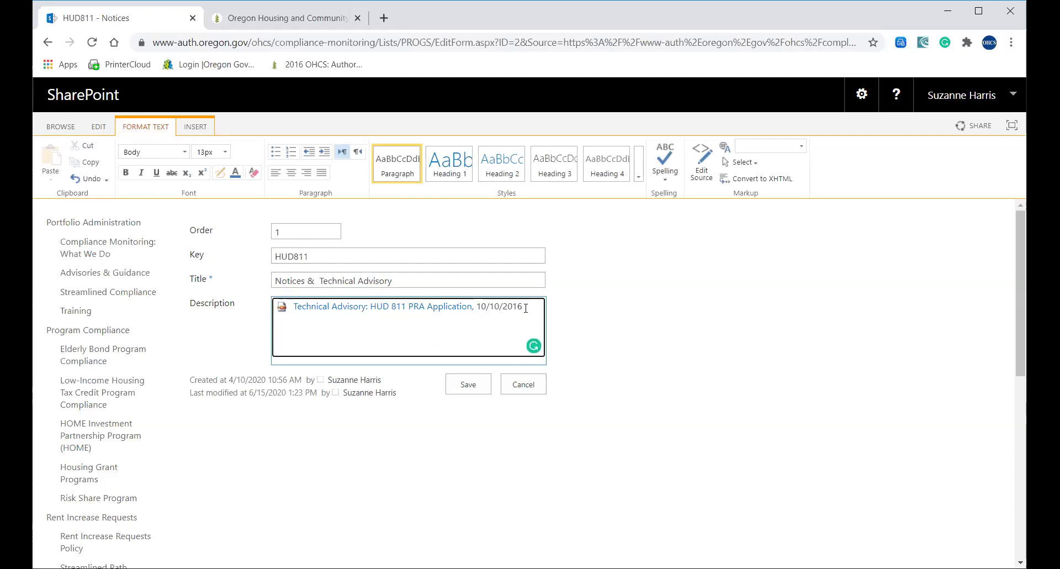
key(Return)
text(Thec)
key(BackSpace)
text(echnical Advisotry)
key(BackSpace)
key(BackSpace)
key(BackSpace)
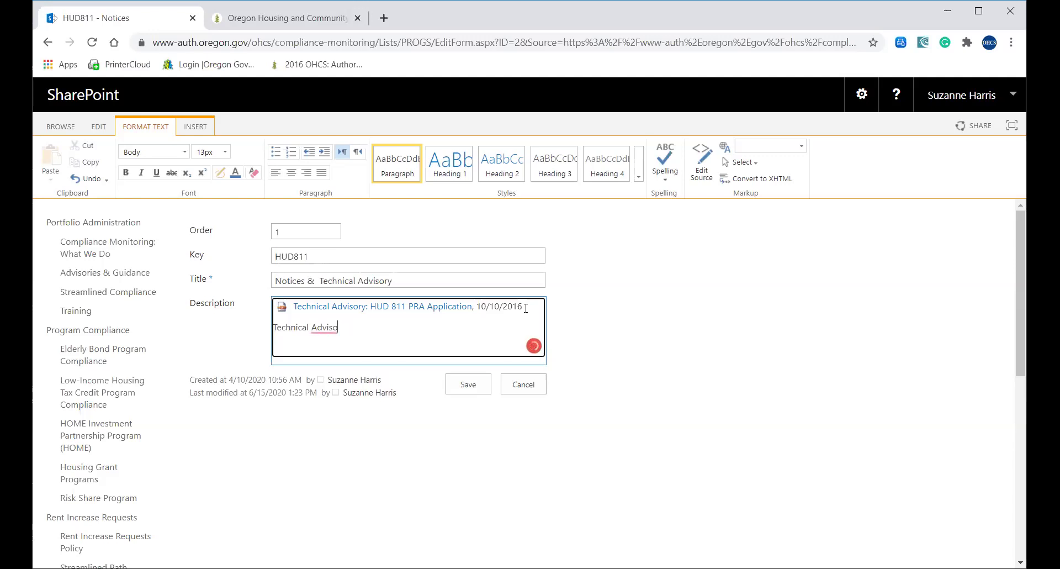
text(ry:)
text( HUDA)
key(BackSpace)
text(*11)
key(BackSpace)
key(BackSpace)
key(BackSpace)
text(11 N)
text(ew)
text( Proces)
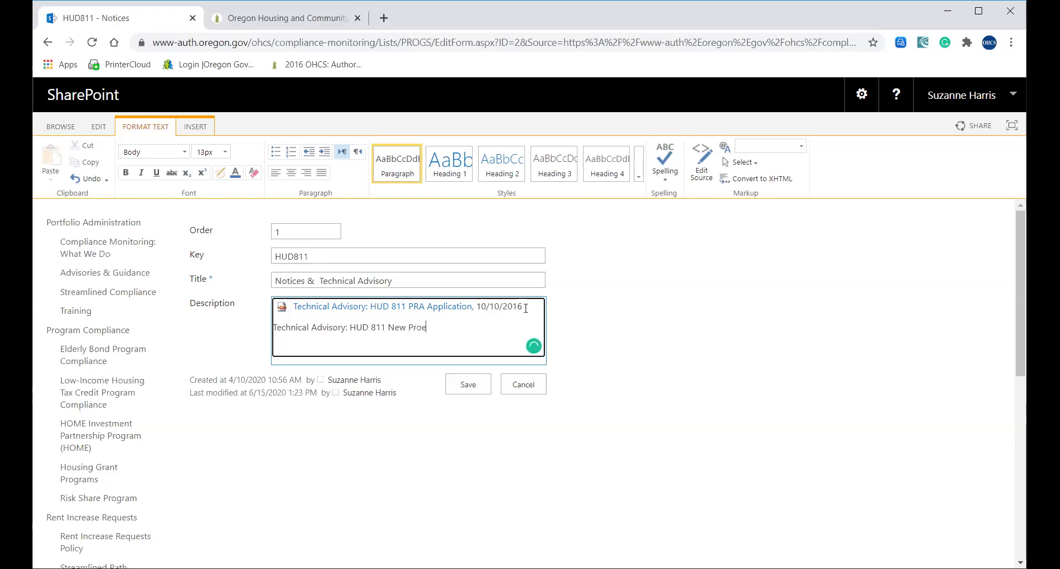
text(s TEST)
- Start a SharePoint link on the new advisory line and browse to the hud-811 folder in the Housing Compliance & Monitoring documents
drag(462, 327, 274, 326)
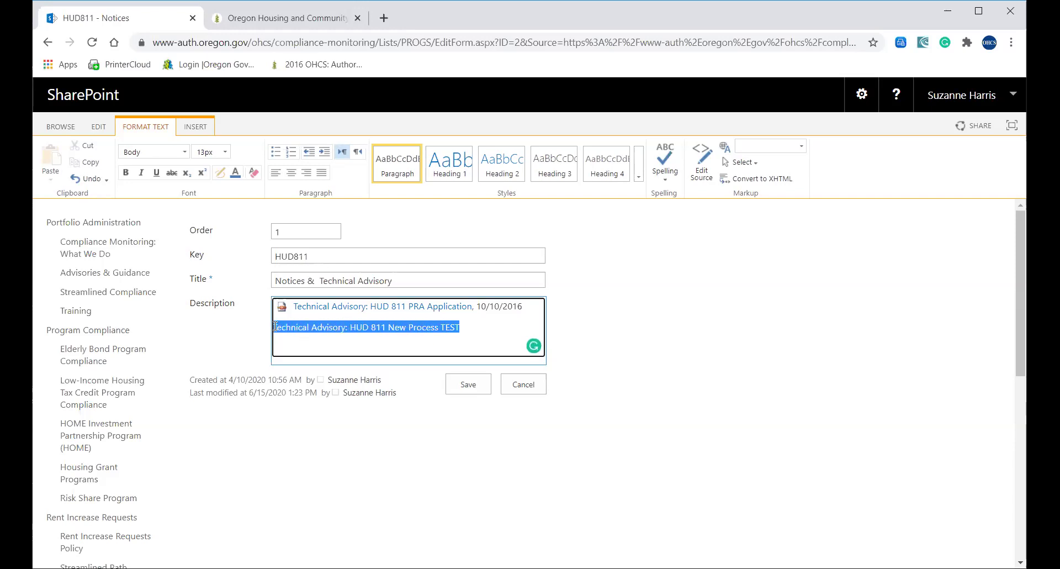
click(197, 128)
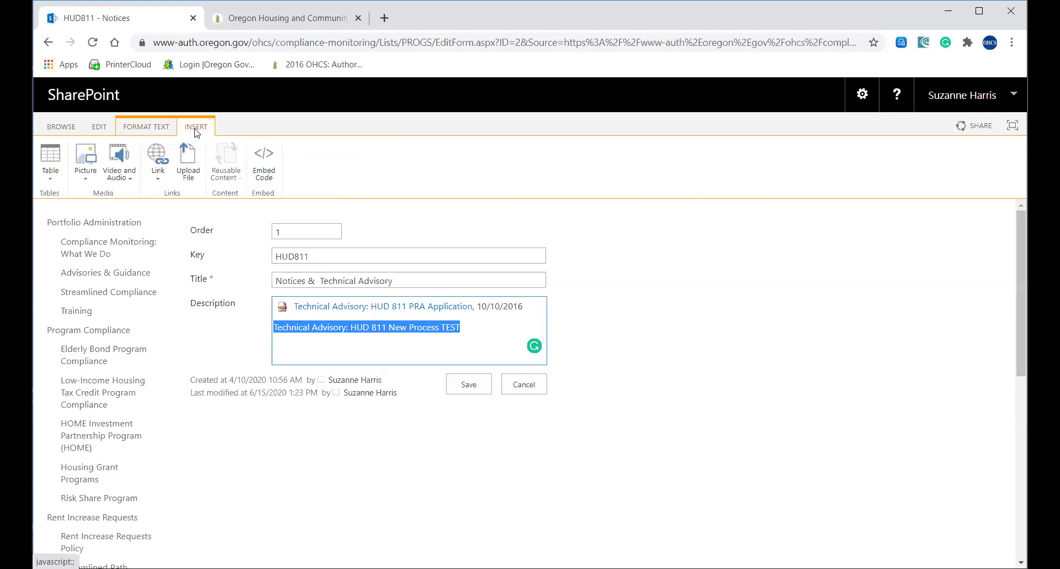
click(161, 164)
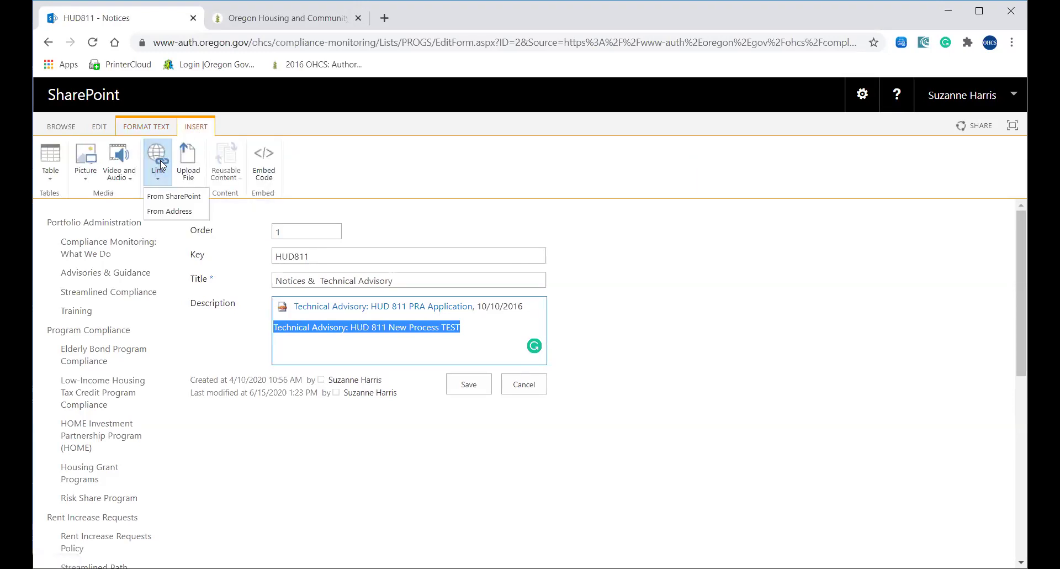
click(160, 197)
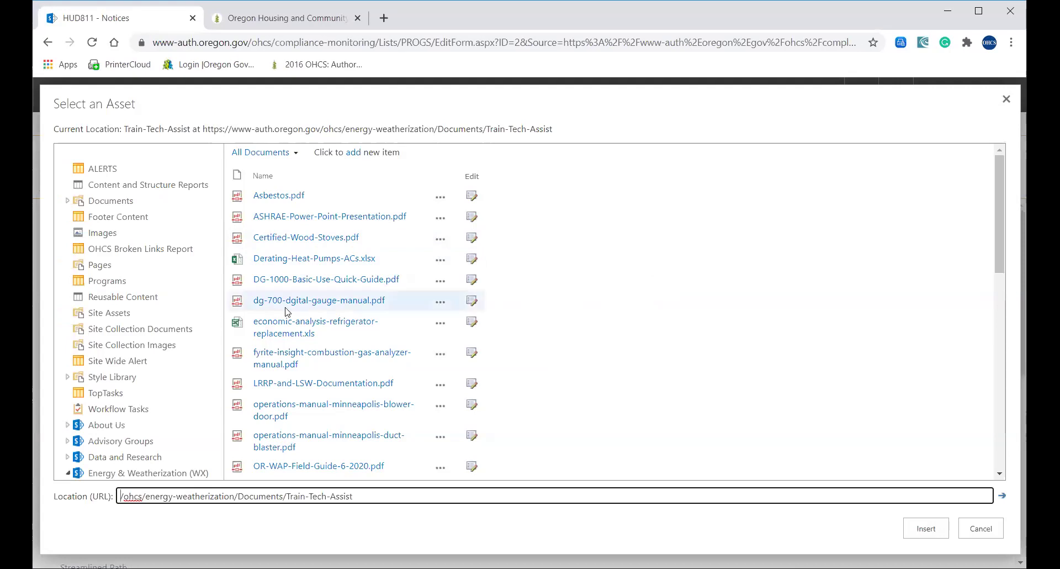
drag(999, 249, 996, 311)
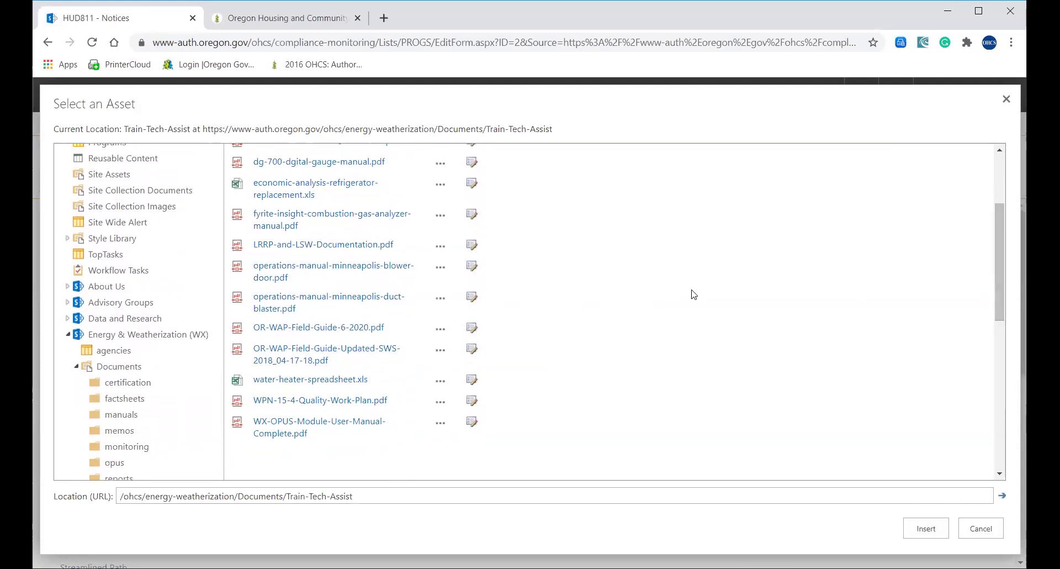
click(69, 334)
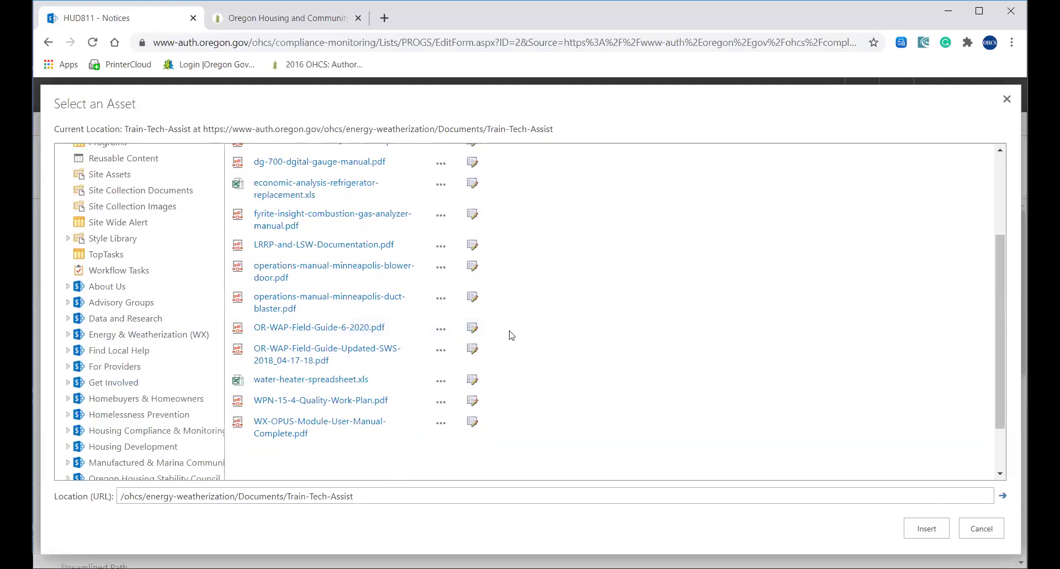
drag(998, 308, 1002, 355)
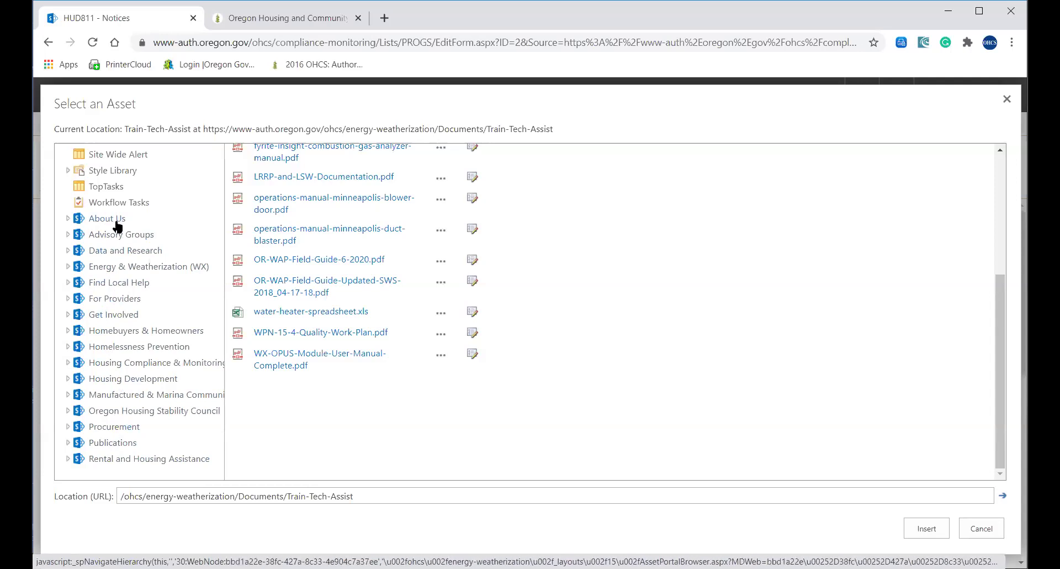
click(67, 363)
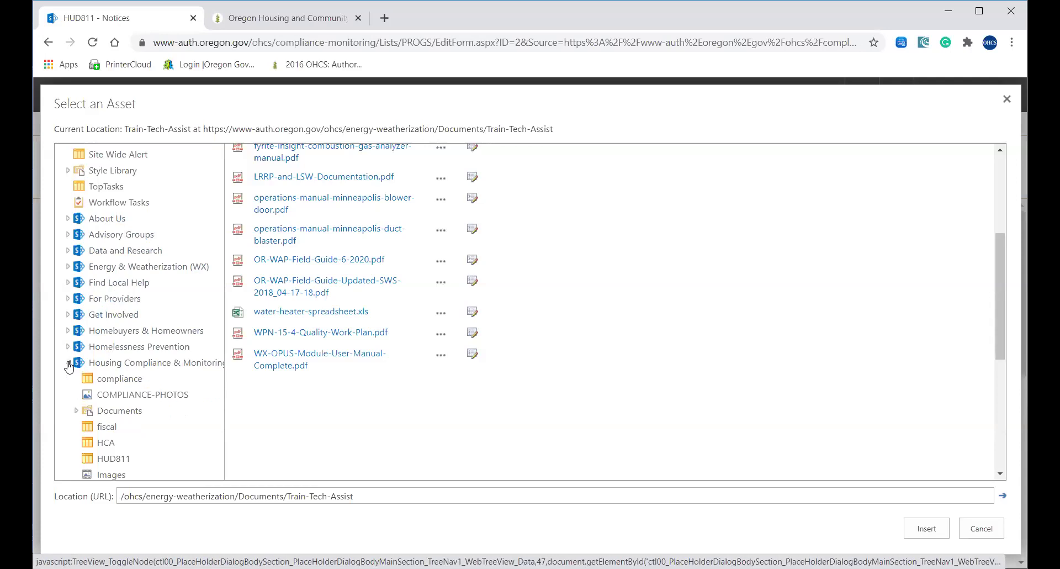
click(113, 411)
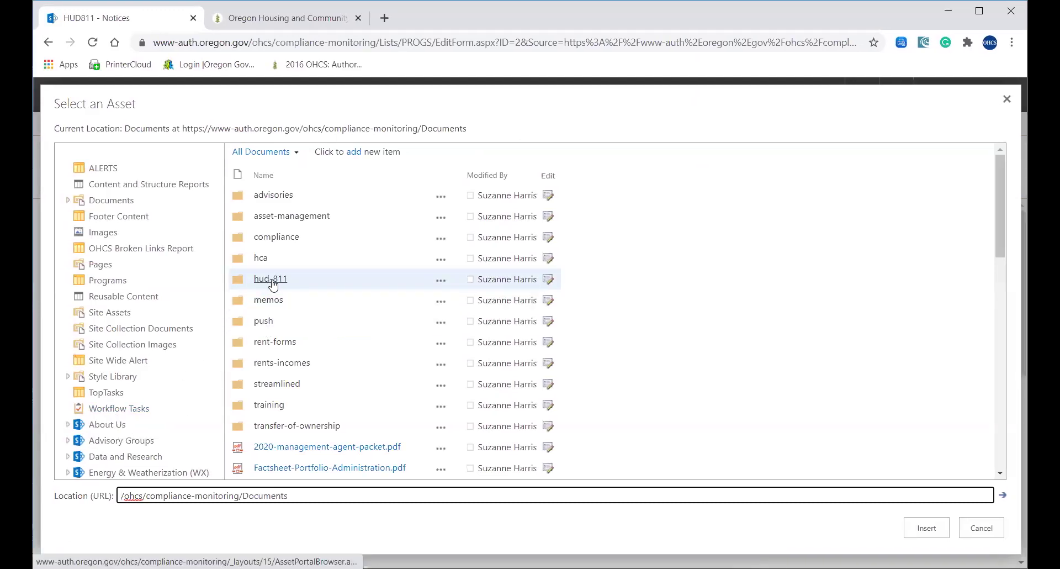
click(274, 280)
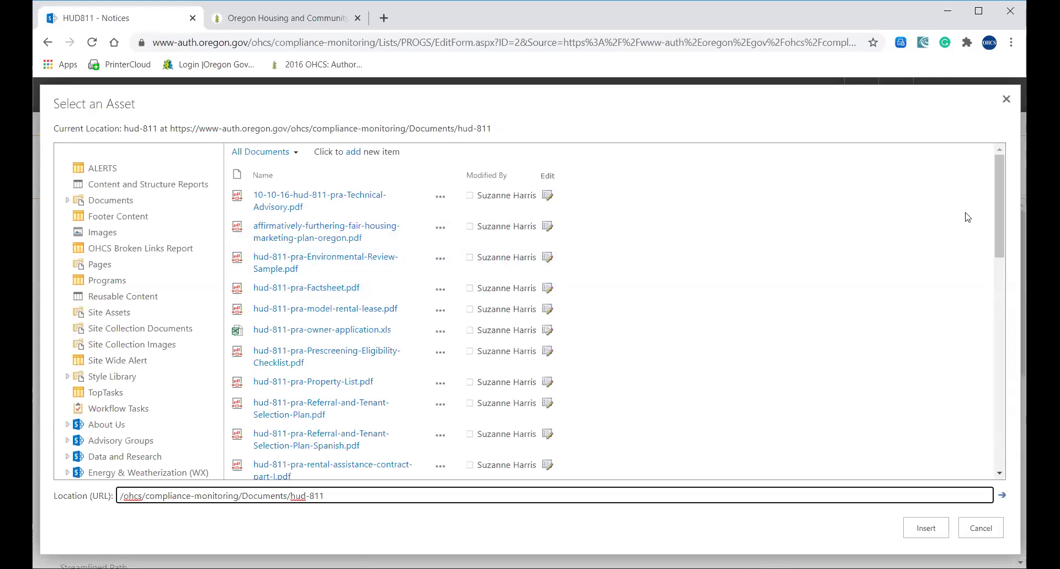
- Link the advisory line to hud-811-pra-rental-assistance-contract-part-I.pdf
drag(1000, 230, 1001, 265)
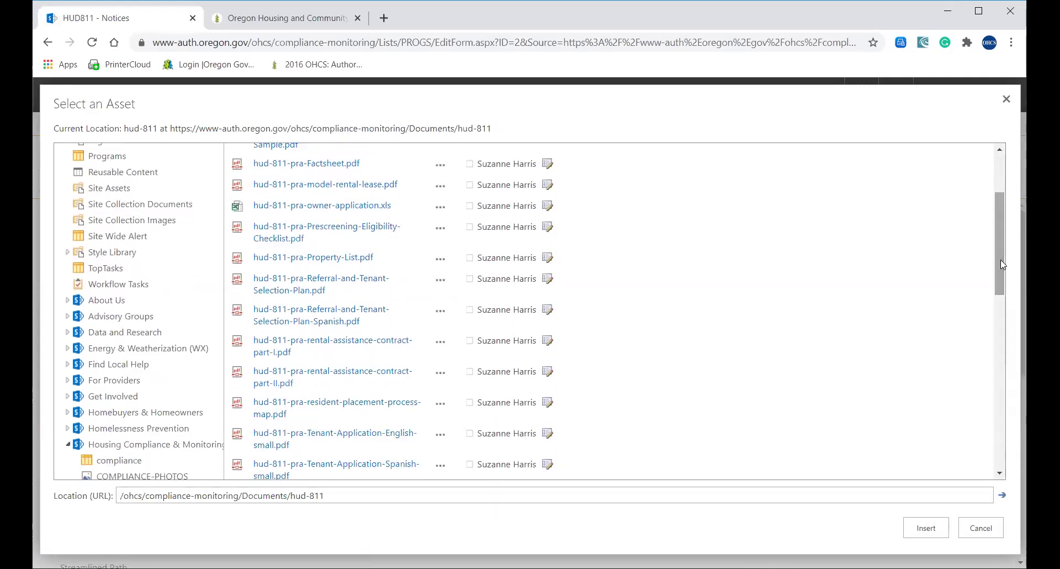
click(381, 349)
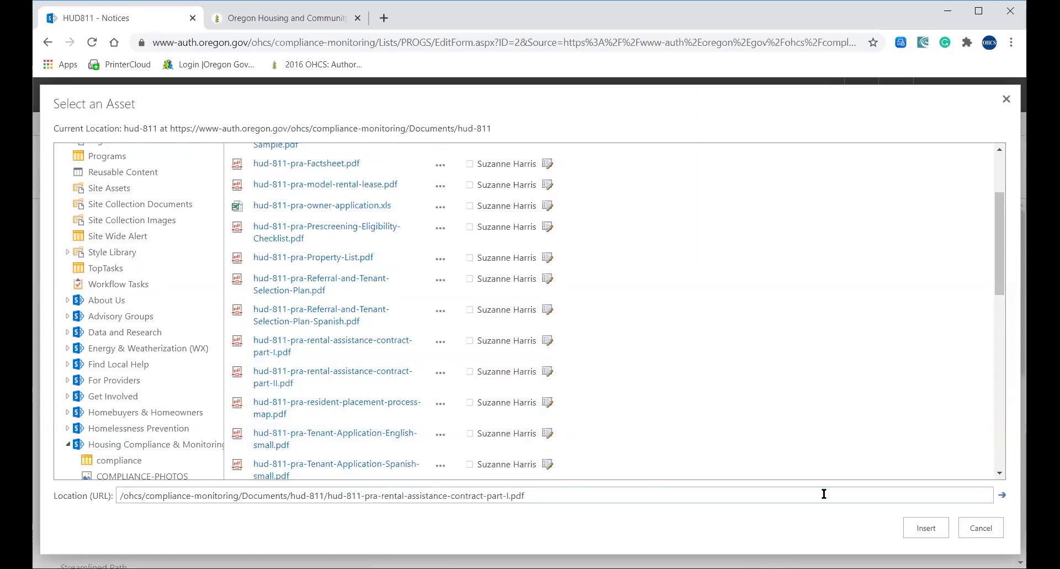
click(926, 529)
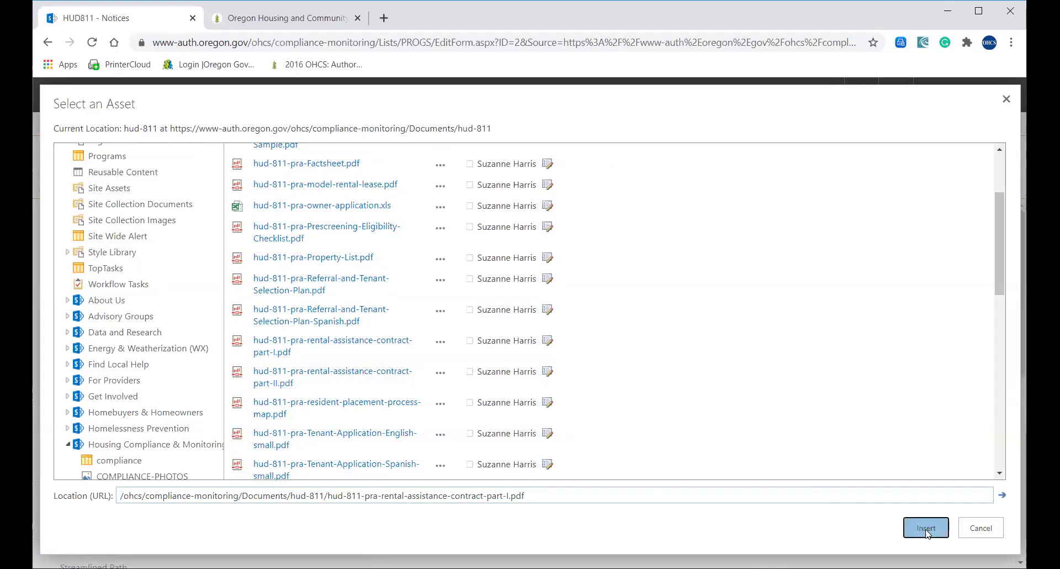
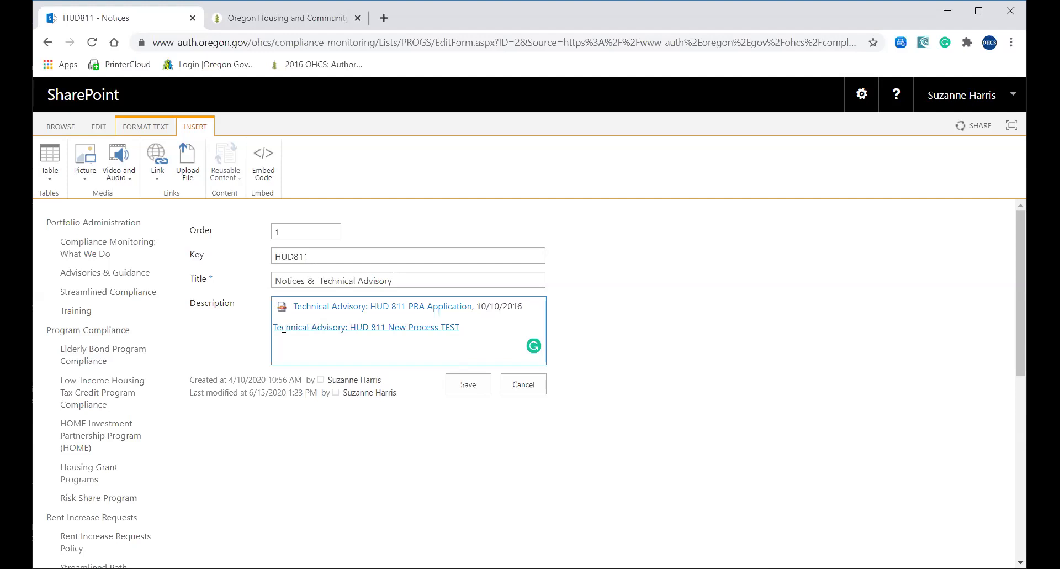
- Set the new advisory link to display its file icon and open in a new tab
click(337, 327)
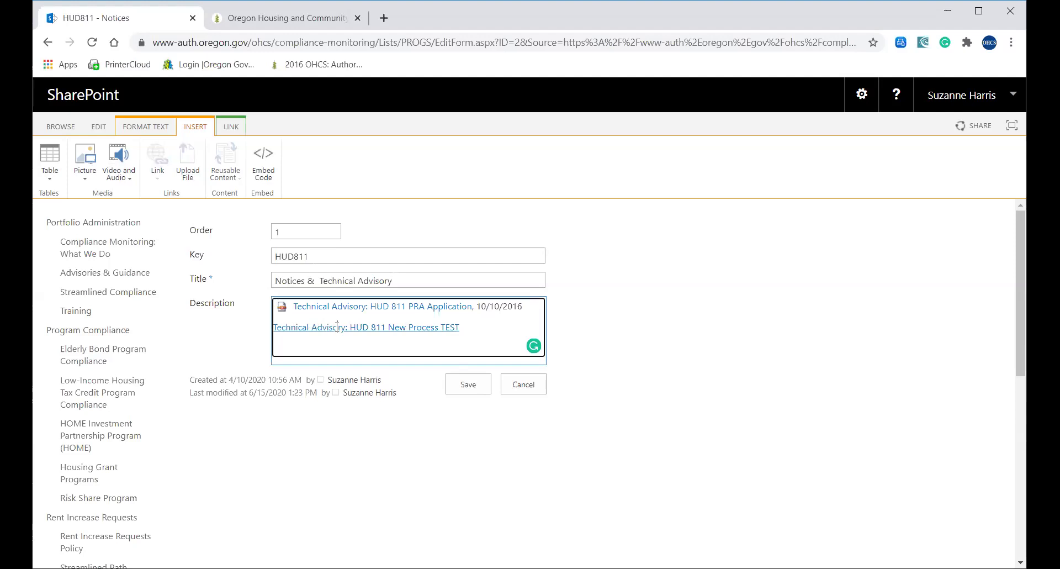
click(232, 127)
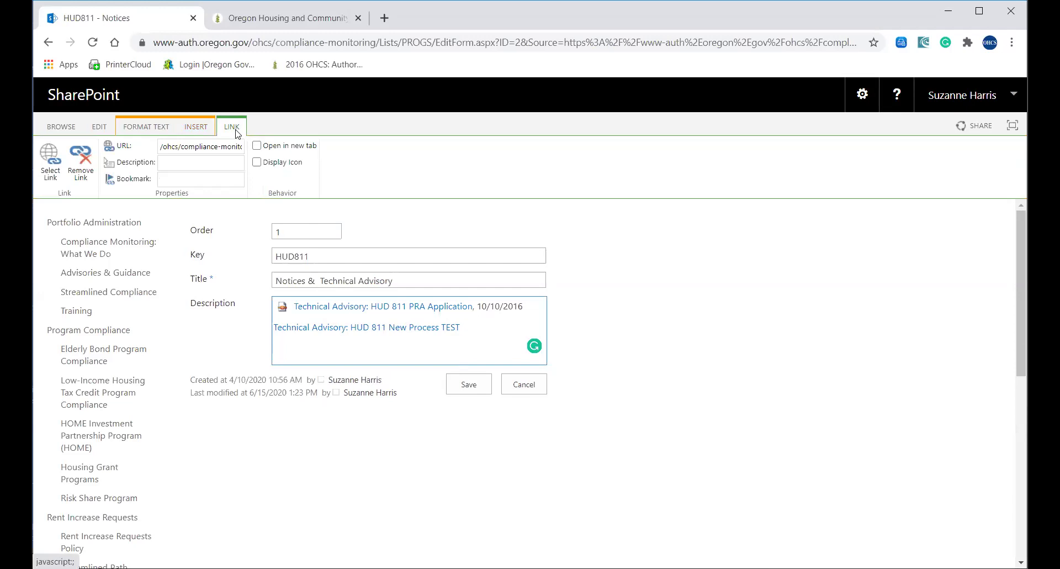
click(258, 164)
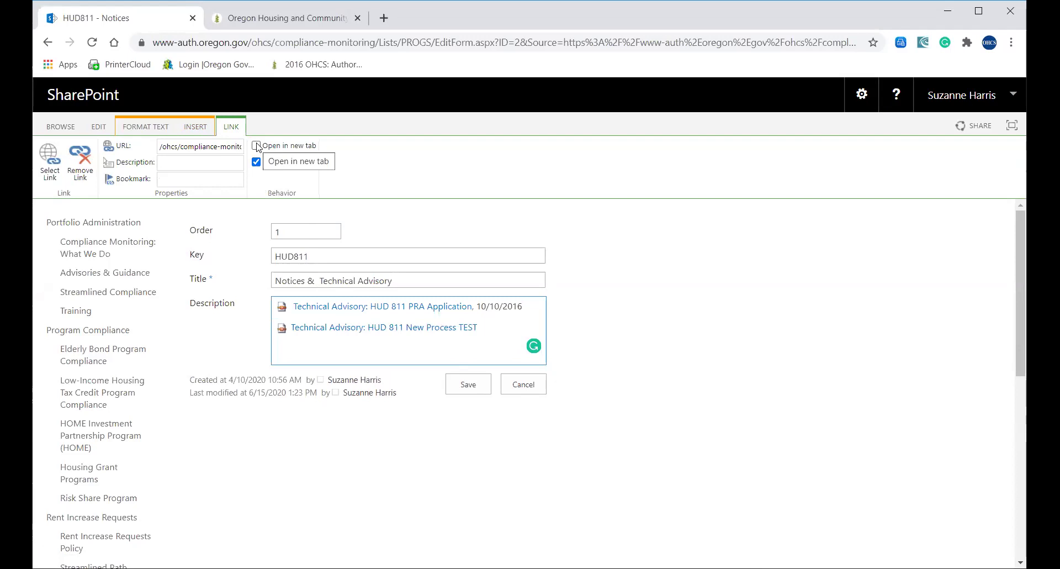
click(256, 146)
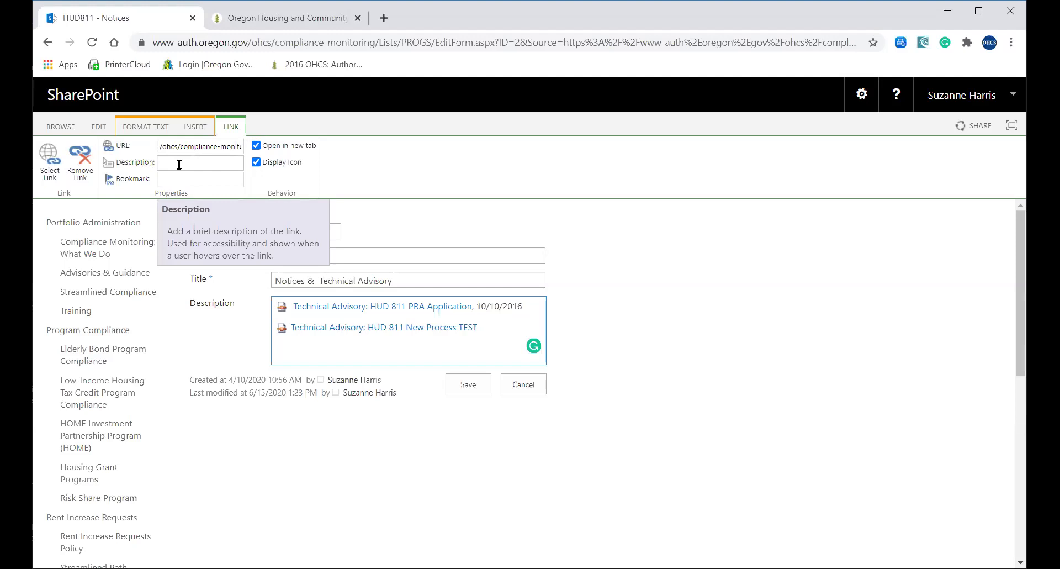
- Give the new link the description "PDF: Technical Advisory: HUD 811 New Process TEST", reusing the copied link text, and check its tooltip
click(482, 327)
drag(482, 327, 293, 325)
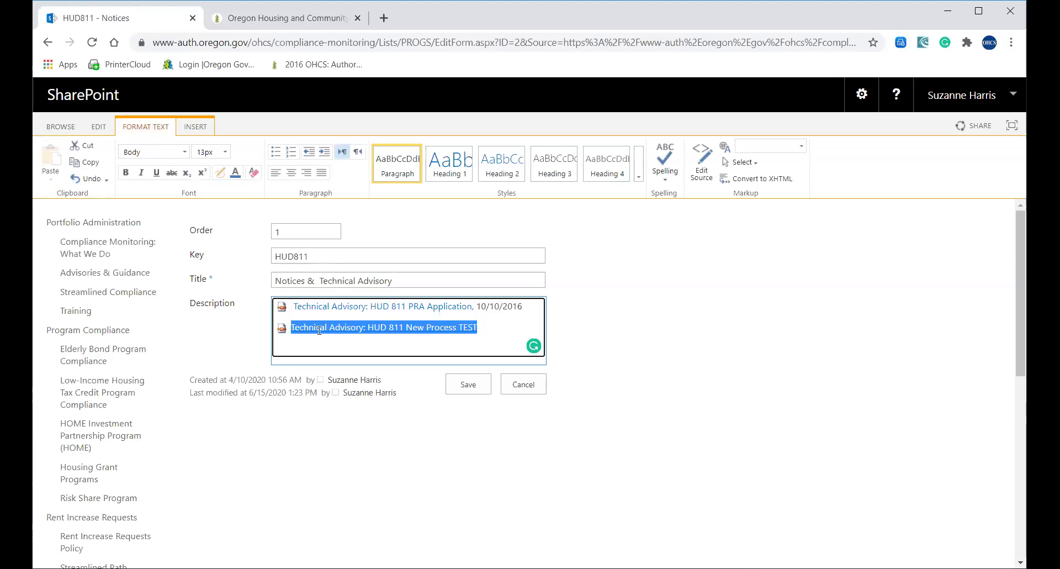
right_click(319, 328)
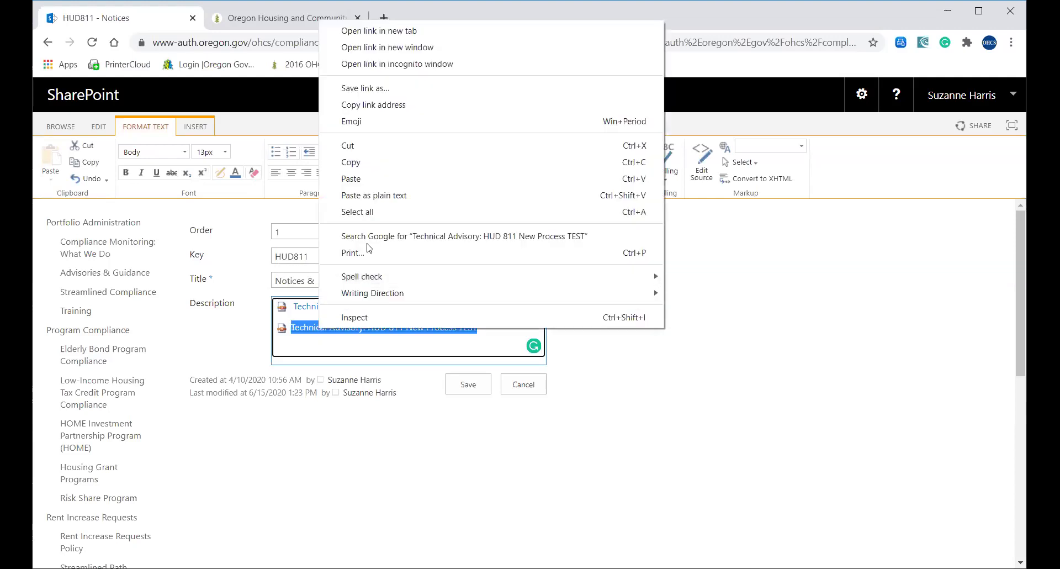
click(379, 166)
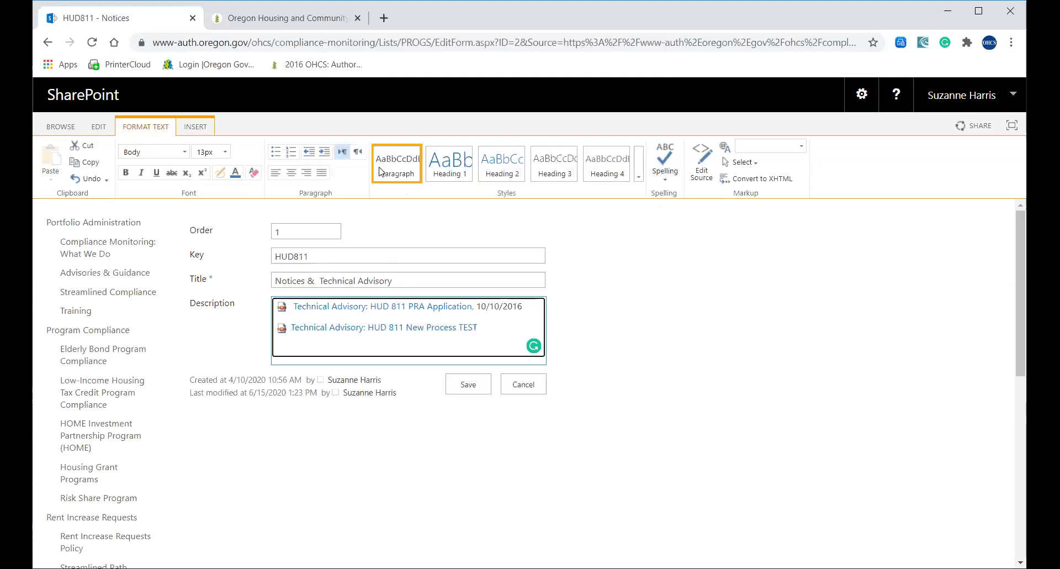
click(347, 326)
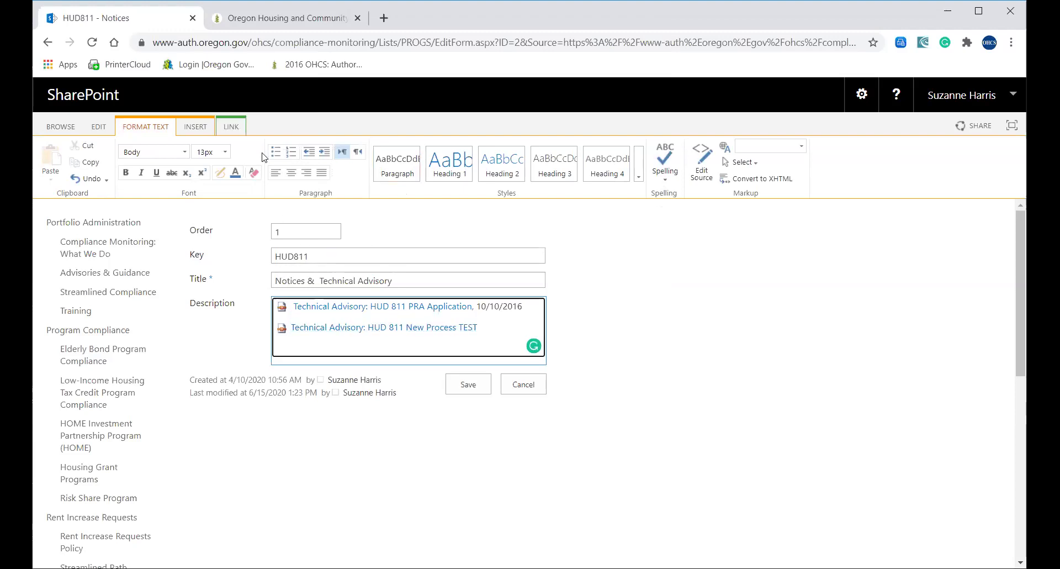
click(241, 133)
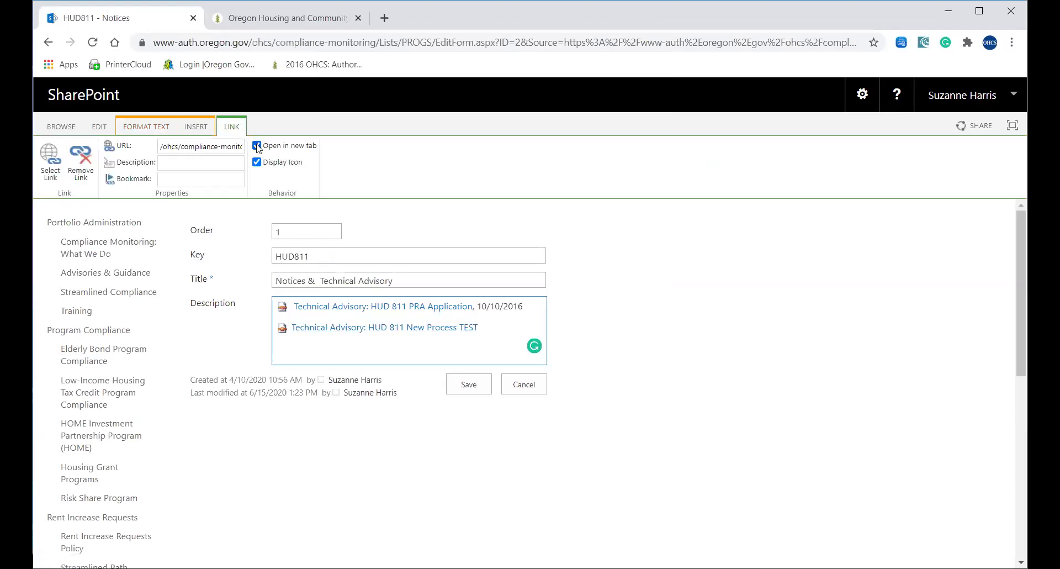
click(235, 164)
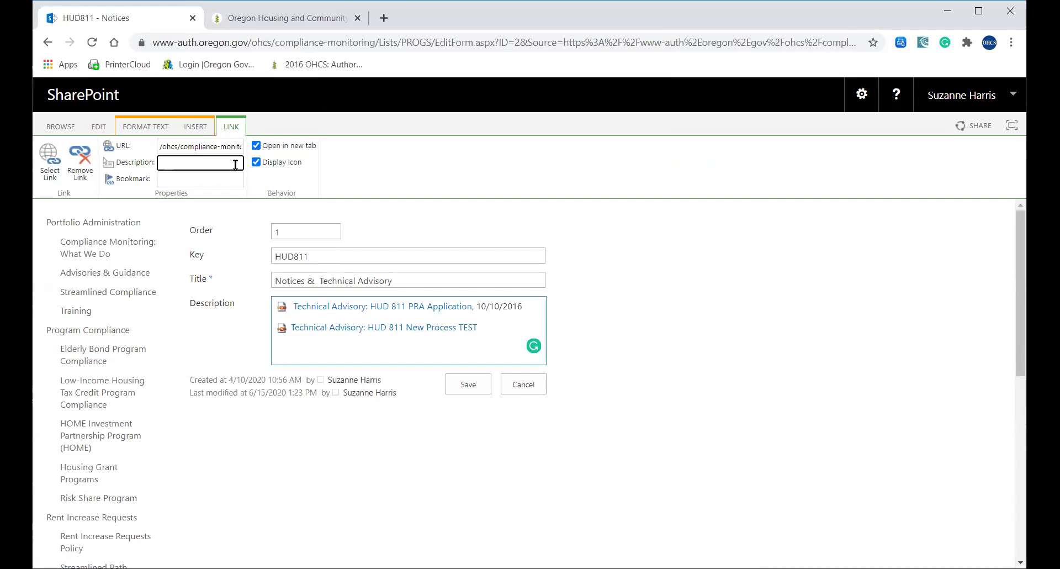
text(PDF:)
right_click(236, 164)
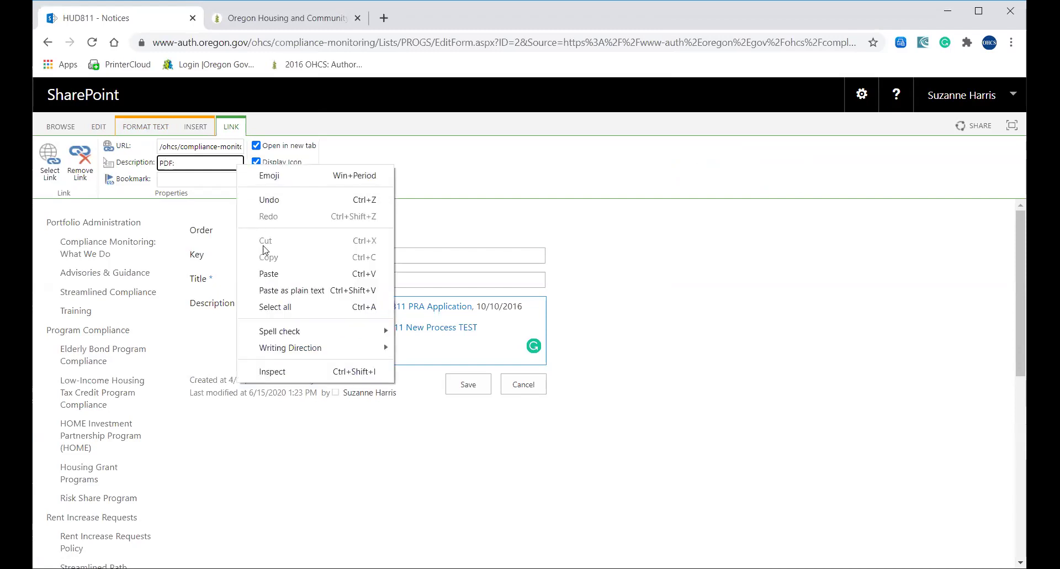
click(268, 274)
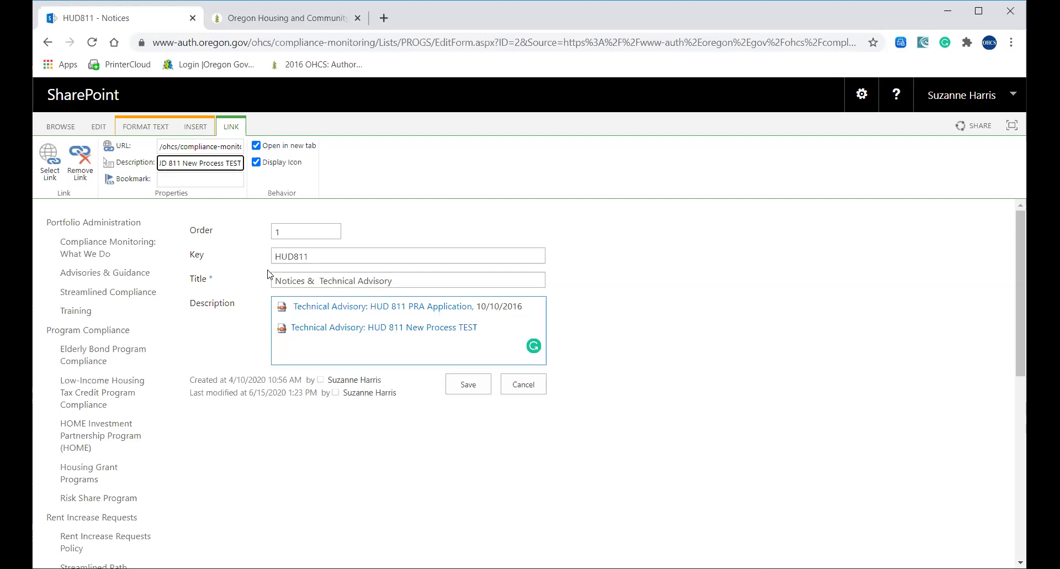
click(298, 327)
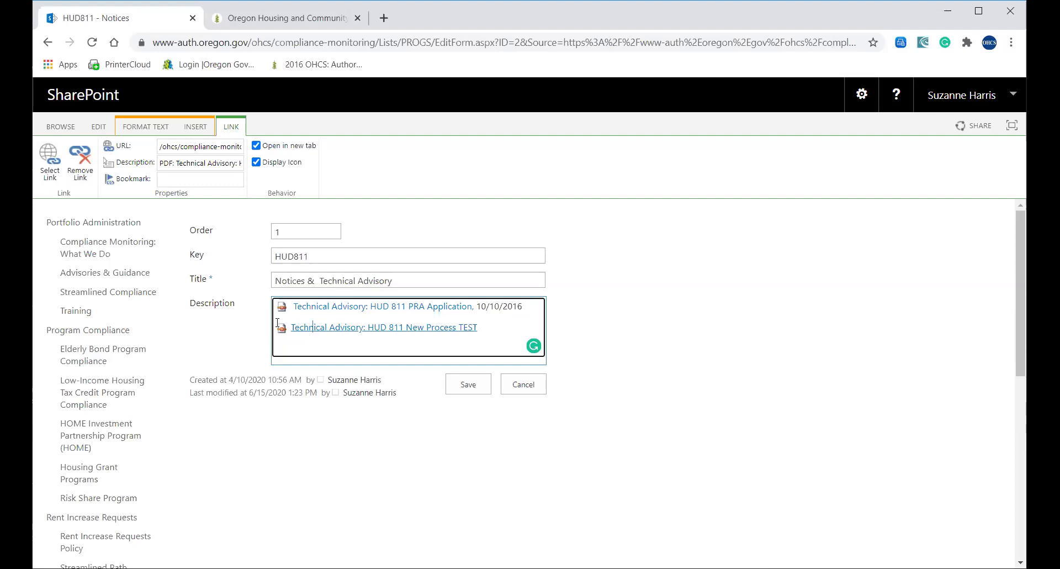
click(312, 328)
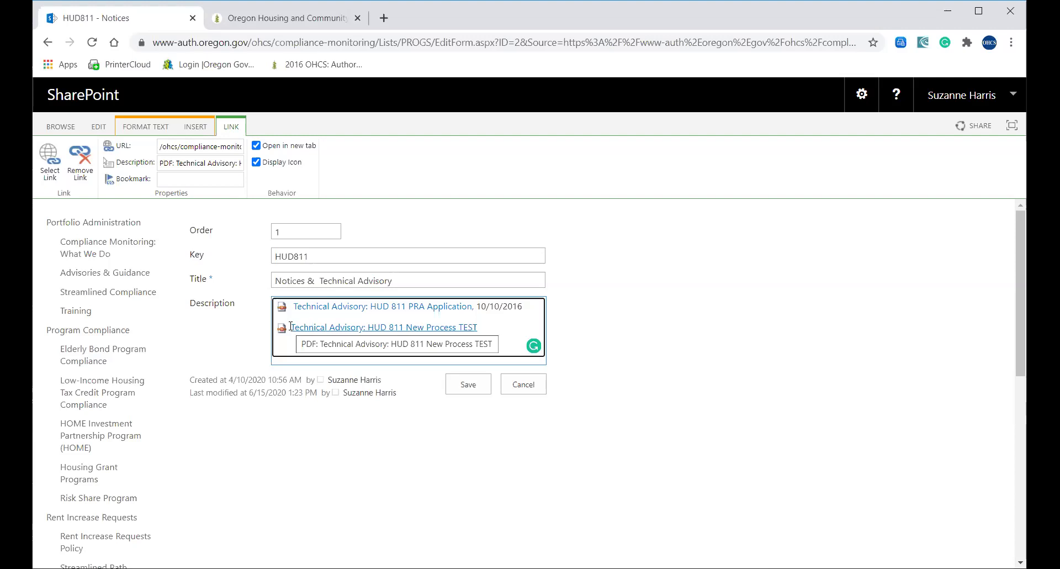
- Delete the "Technical Advisory: HUD 811 New Process TEST" line from the Notices & Technical Advisory description and save the item
click(291, 307)
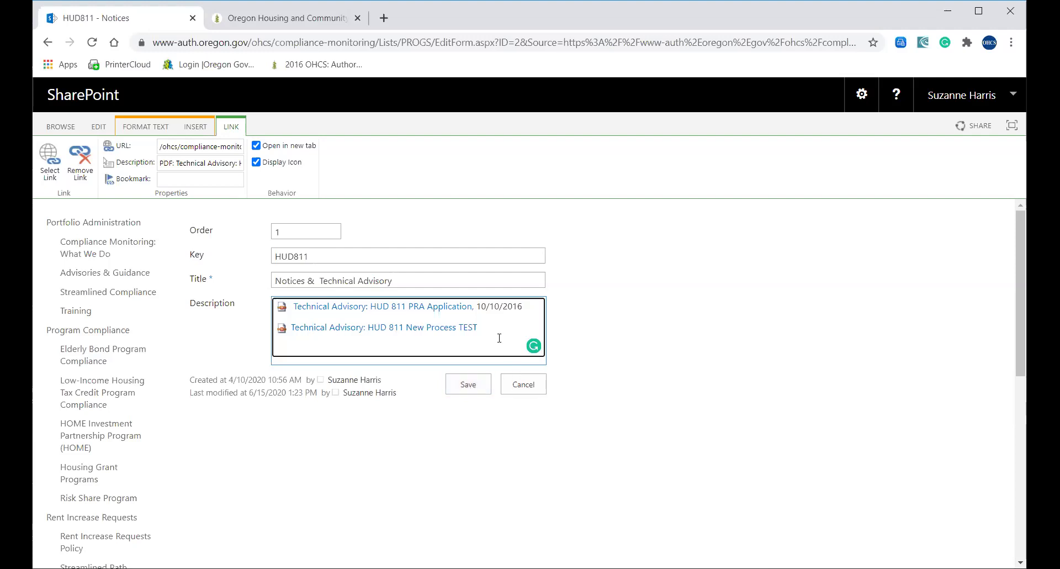
drag(478, 328, 277, 326)
key(BackSpace)
key(BackSpace)
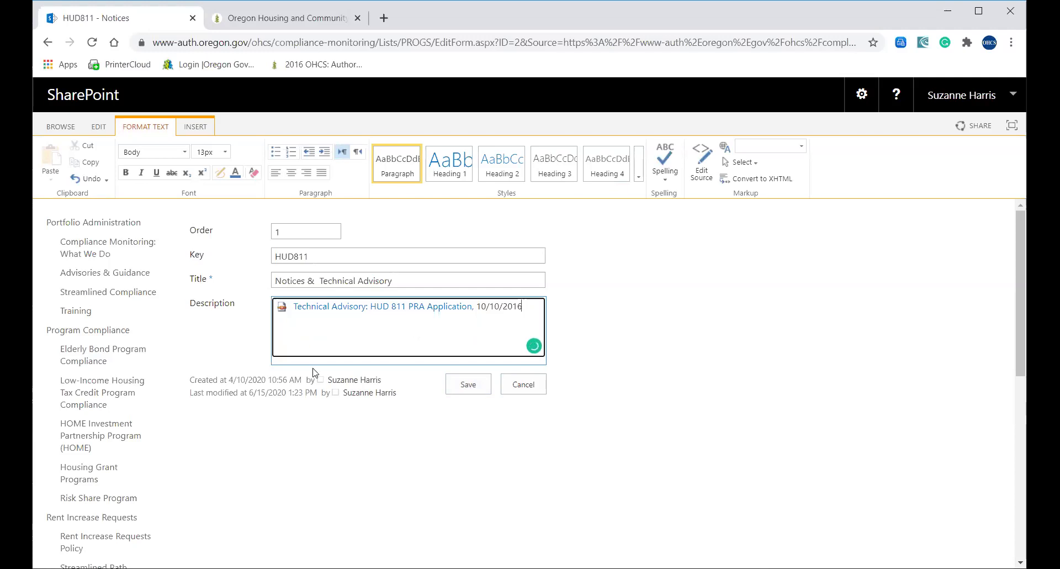
click(465, 381)
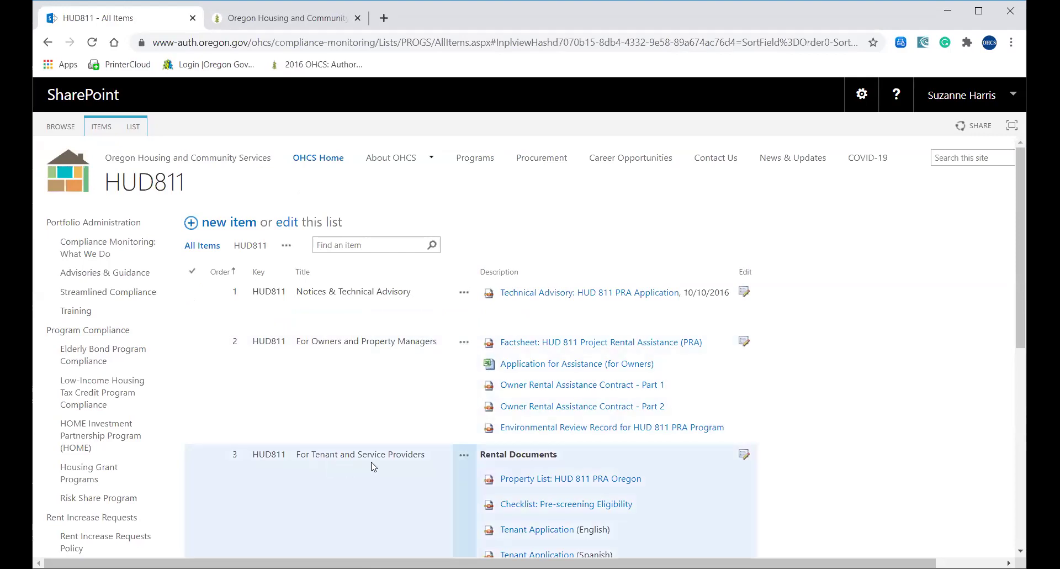
- Set the order of the For Tenant and Service Providers item to 4 and save it
drag(1019, 340, 1019, 359)
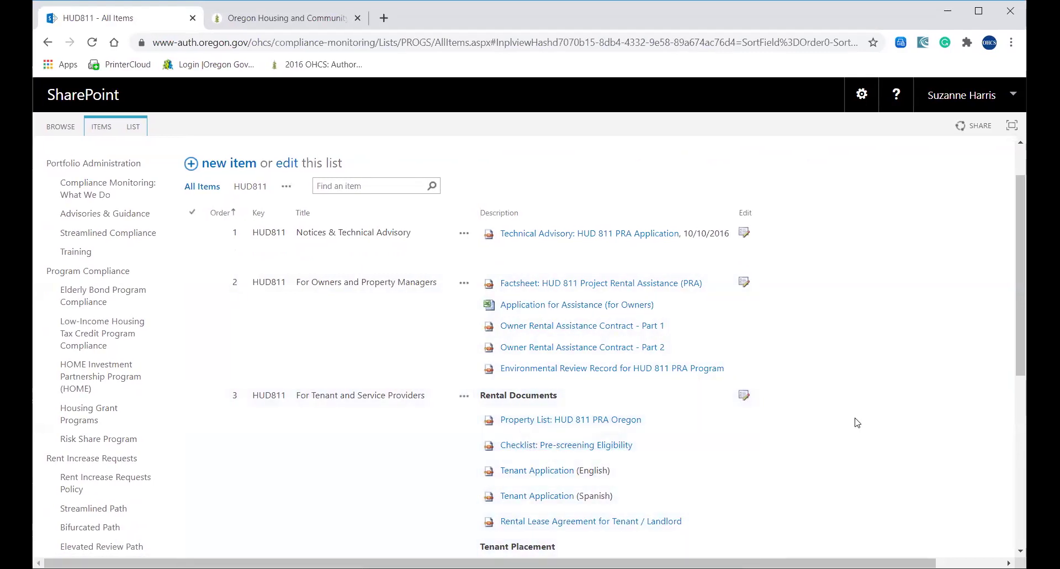
drag(1023, 361, 1002, 440)
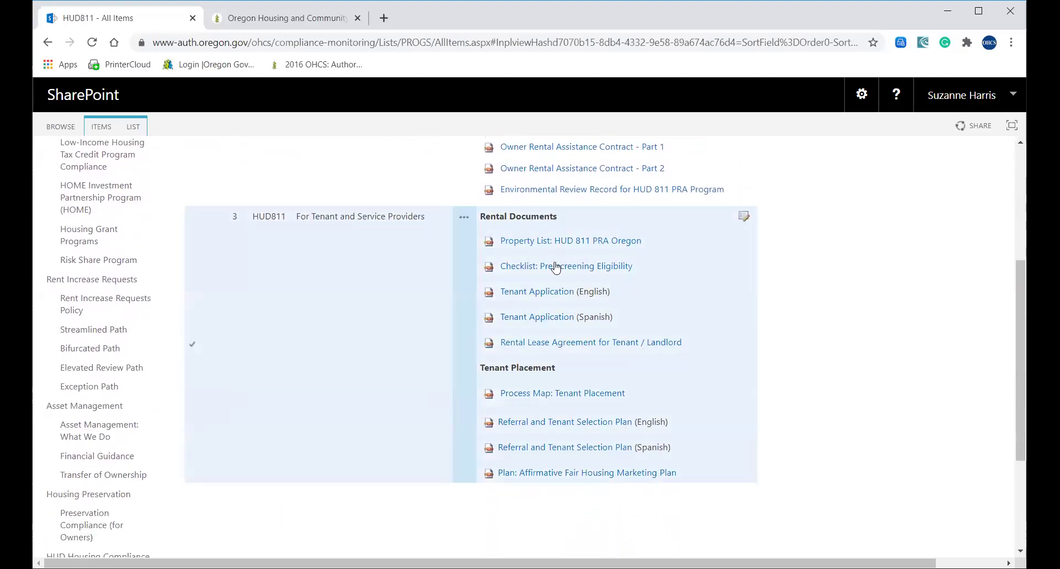
drag(1025, 356, 1018, 257)
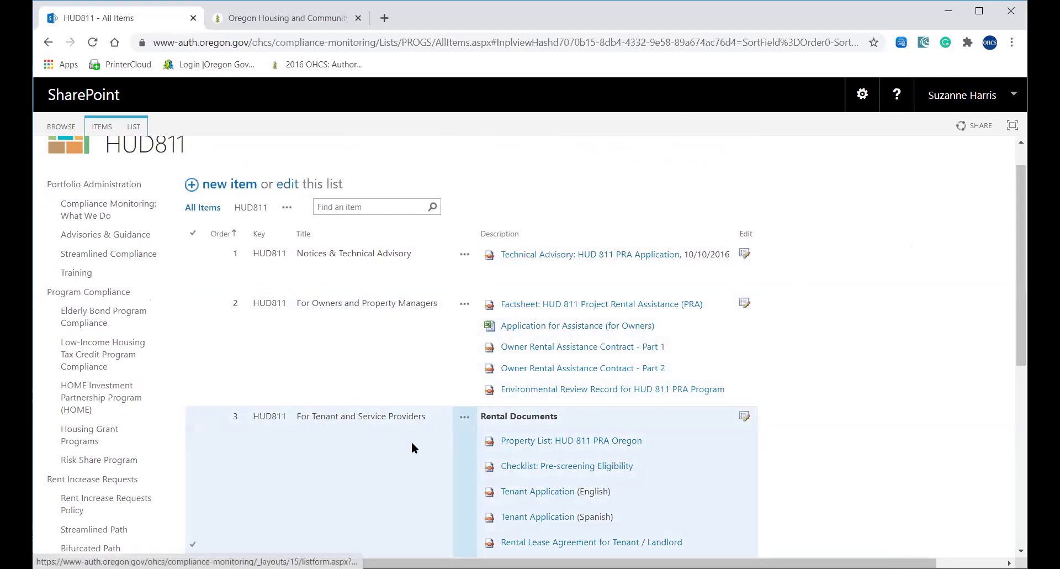
click(746, 417)
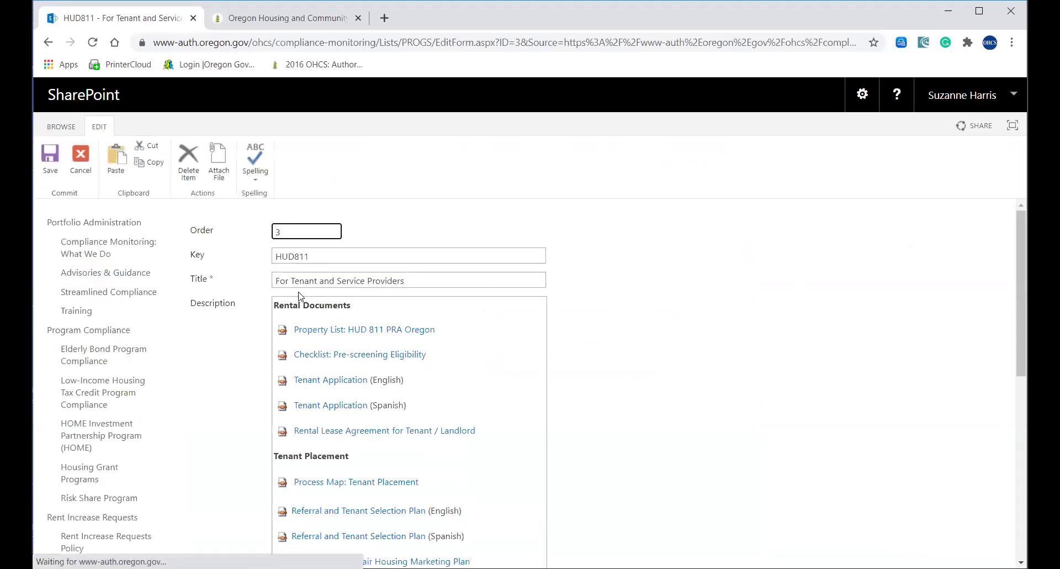
drag(282, 231, 265, 231)
text(4)
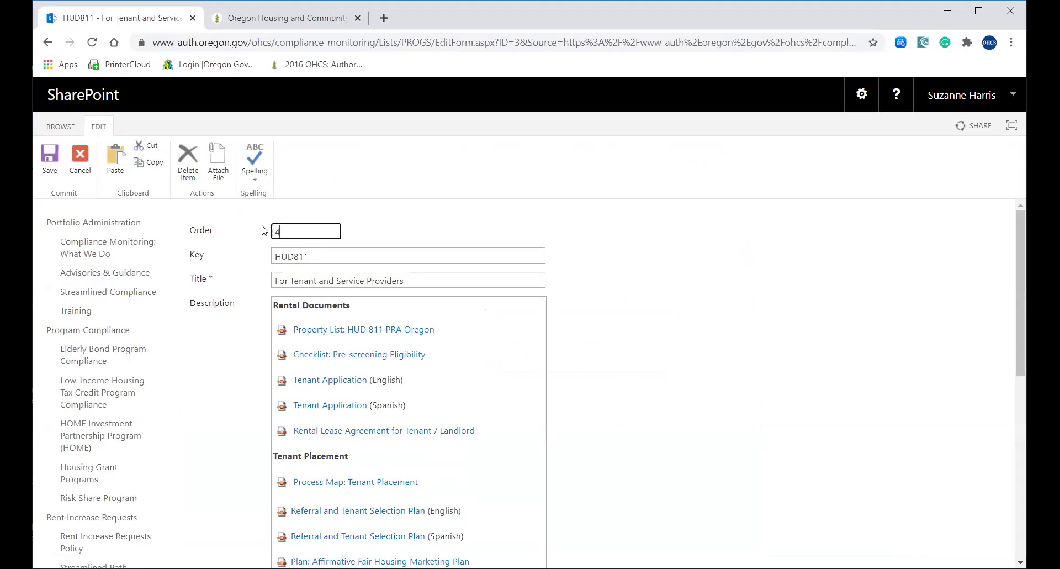
drag(1019, 265, 1015, 359)
click(469, 381)
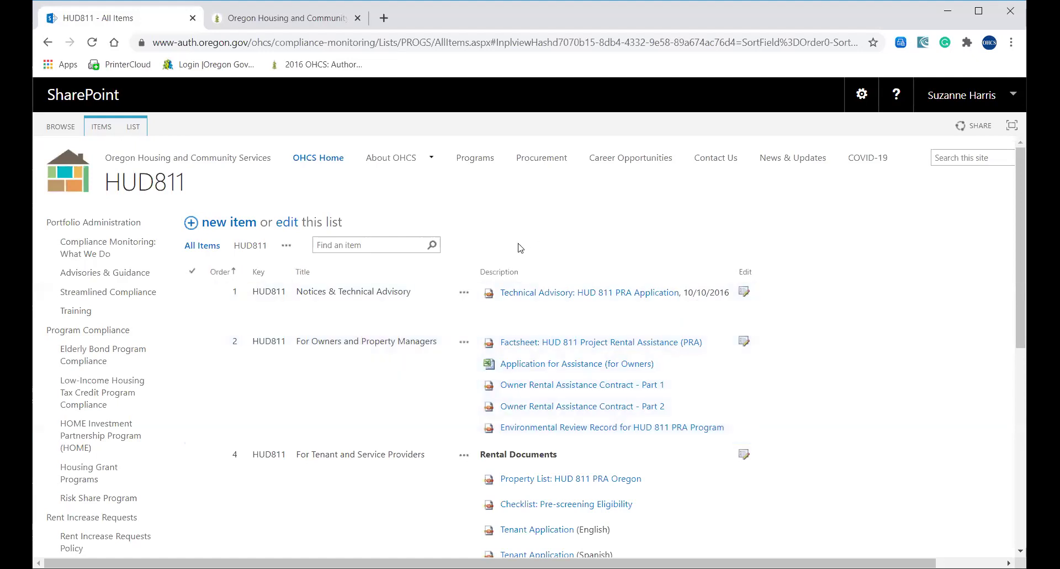
- Start a new list item with order 3, key HUD811 and title "Manuals and Forms"
click(246, 224)
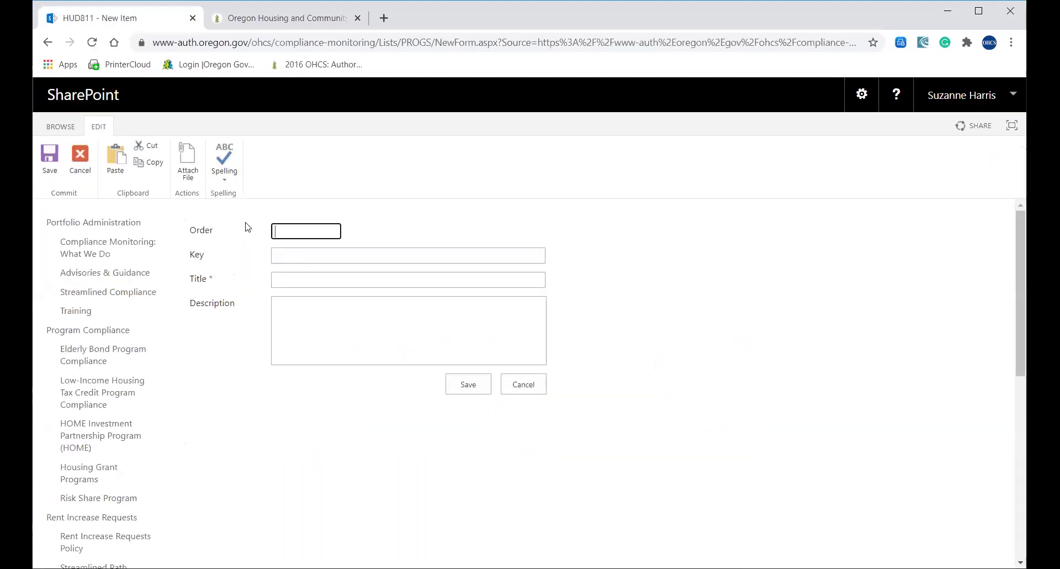
text(3)
click(284, 256)
text(HUD811)
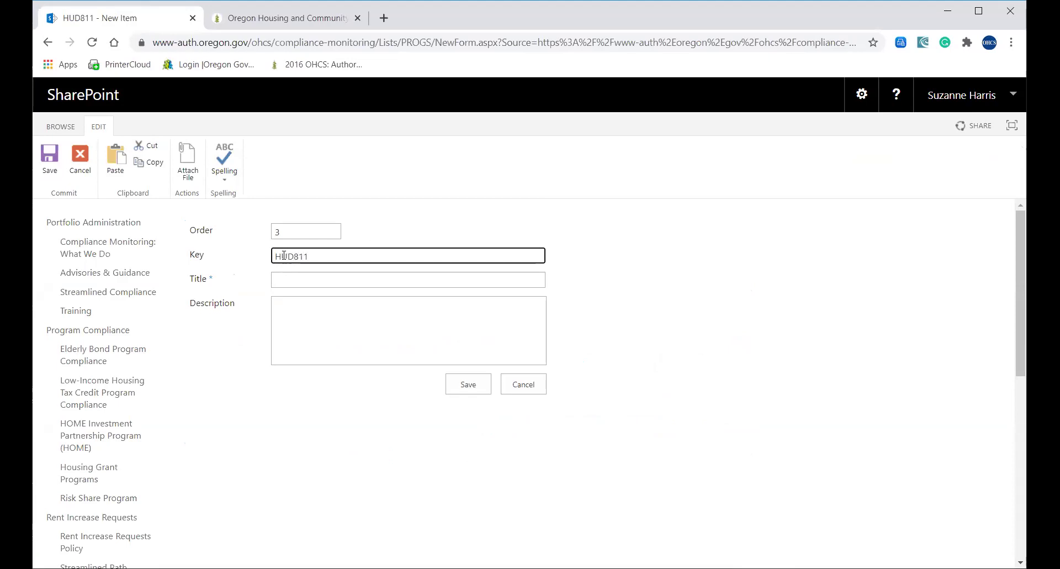
click(300, 279)
text(Manuals and Forms)
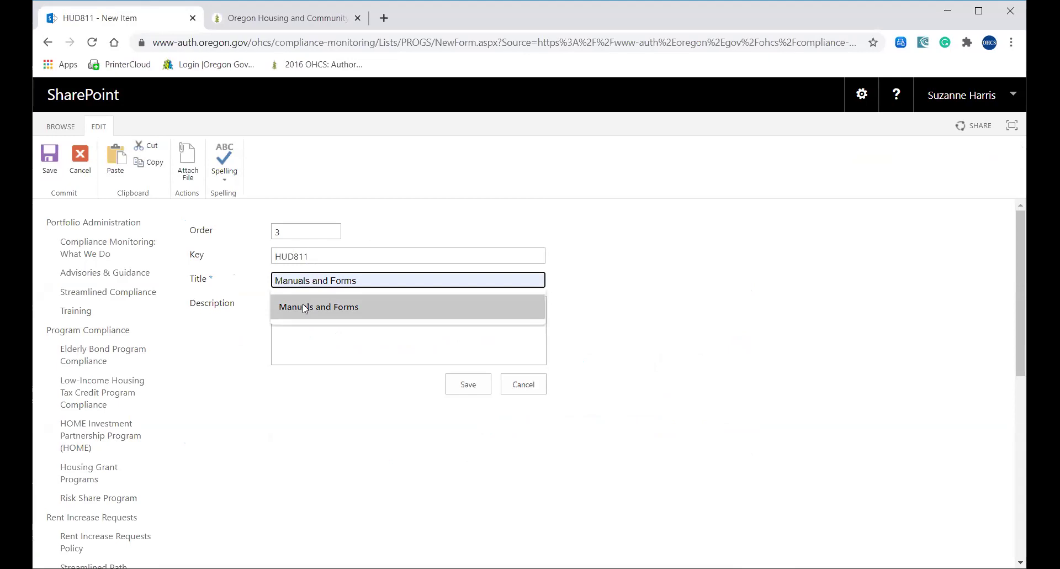
click(303, 306)
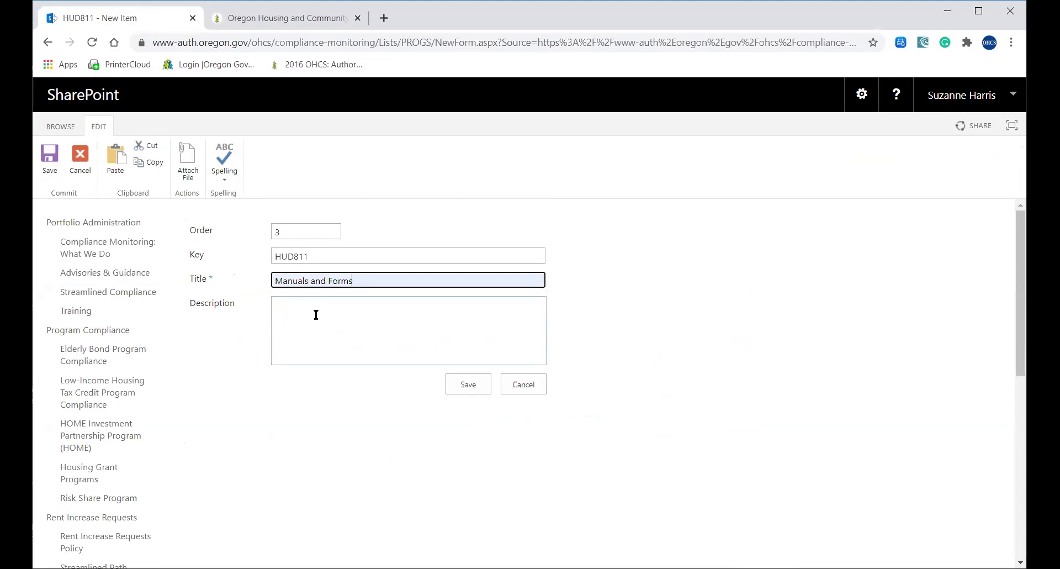
- Enter Form 1, Form 2, Manual 1 and Manual 2 as separate description lines and save the new item
click(350, 304)
text(F)
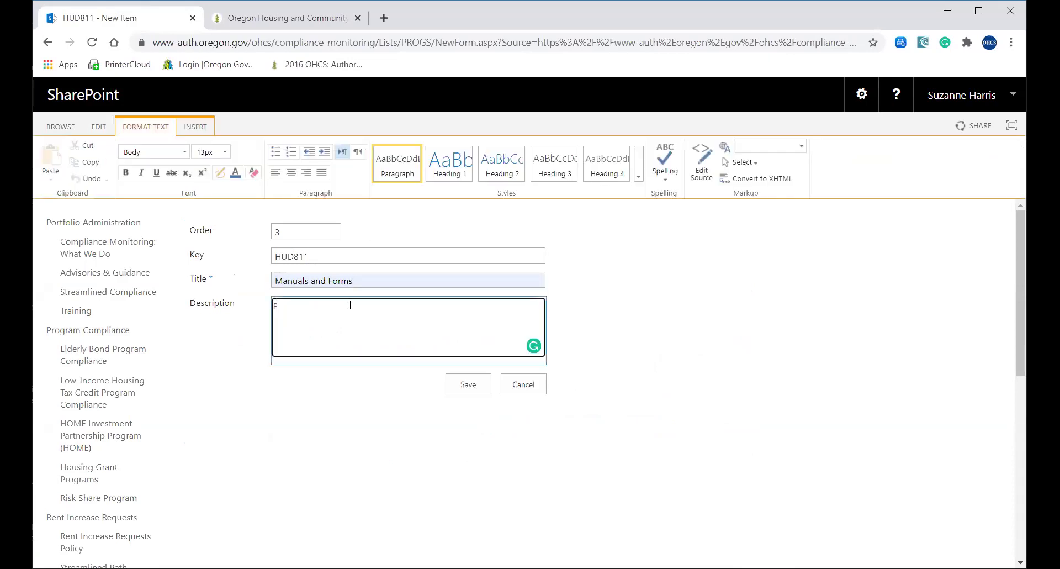
text(orm 1)
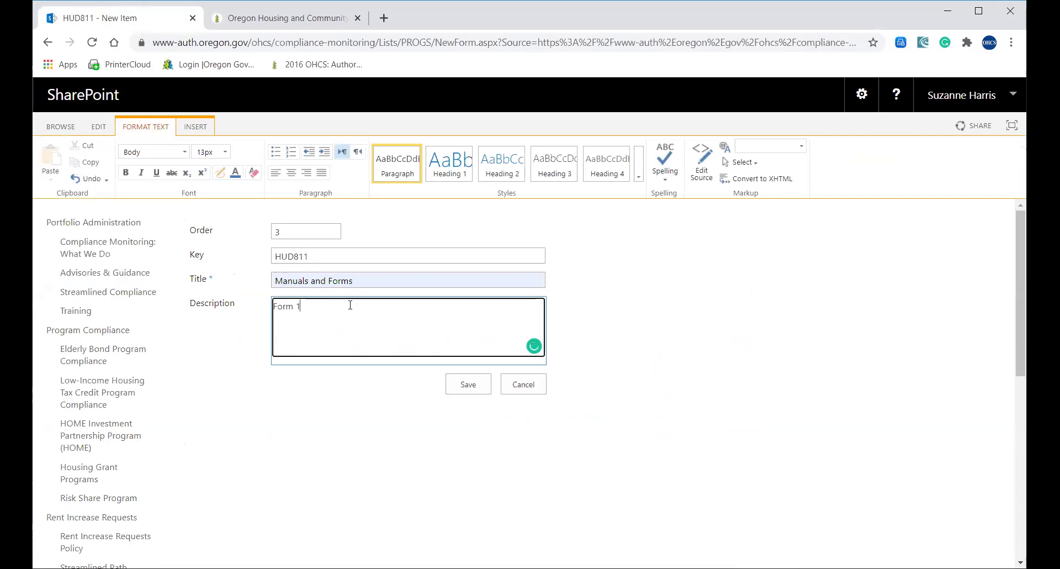
key(Return)
text(Form 2 )
text(Manu)
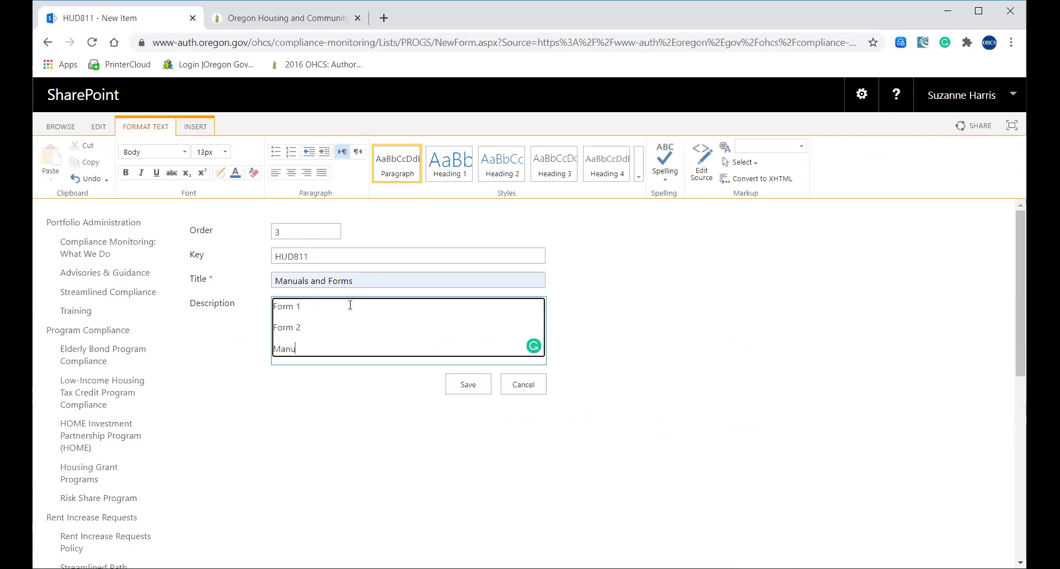
text(al 1)
key(Return)
text(Manual 2)
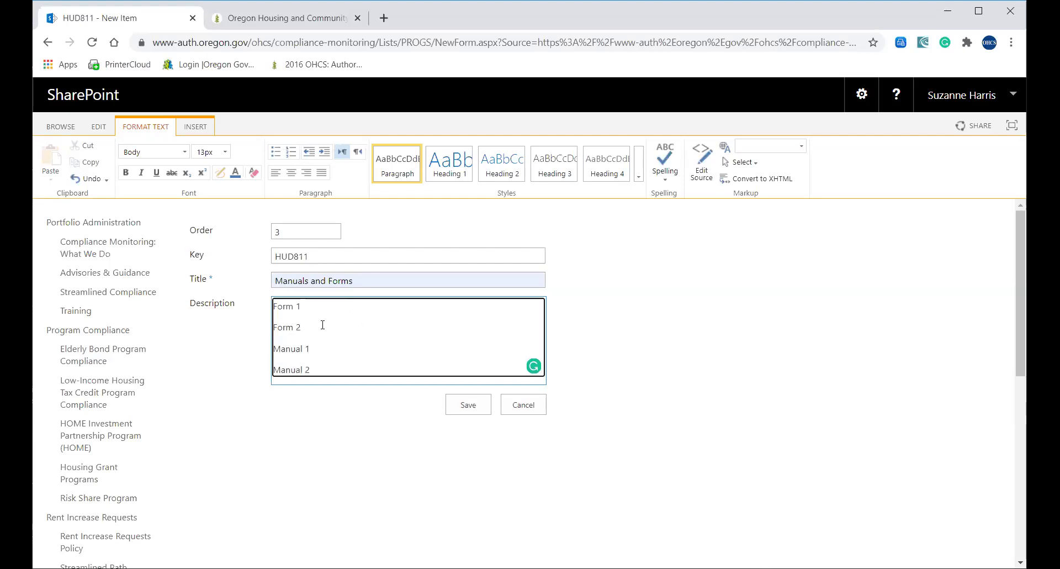
mouse_move(307, 307)
mouse_down()
mouse_move(289, 308)
mouse_move(301, 307)
mouse_up()
click(468, 404)
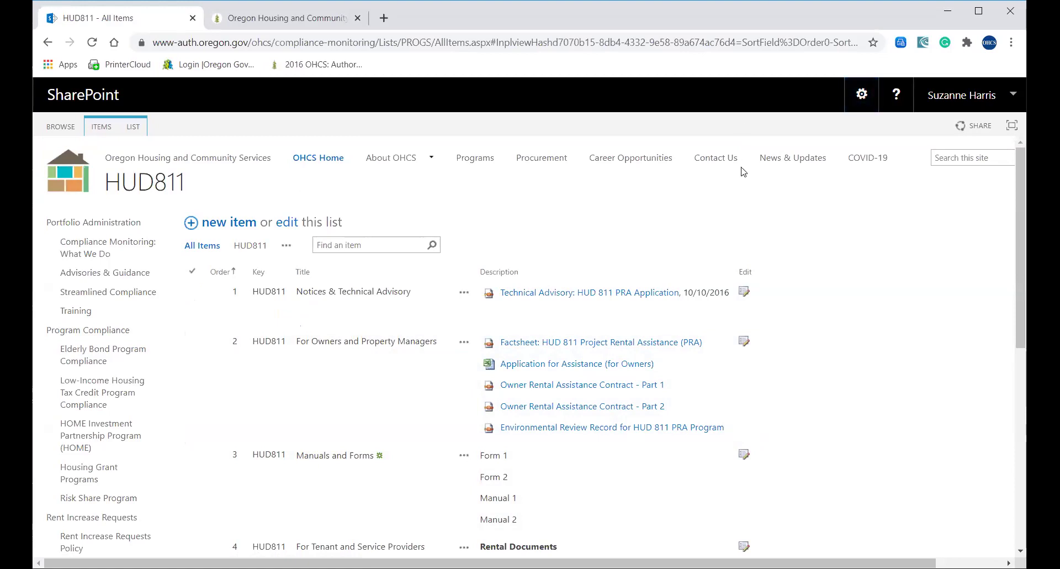
click(863, 94)
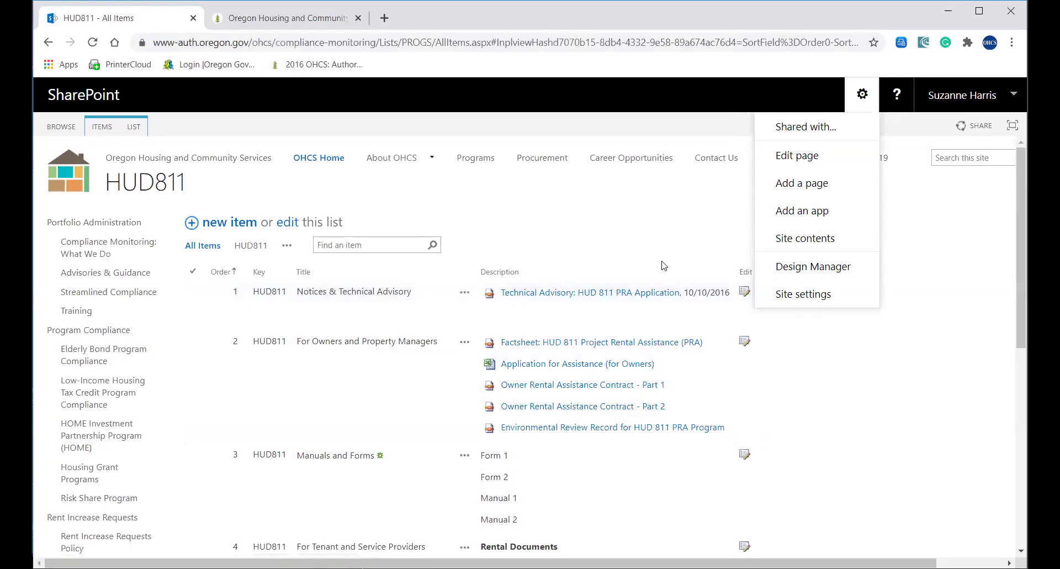
click(483, 240)
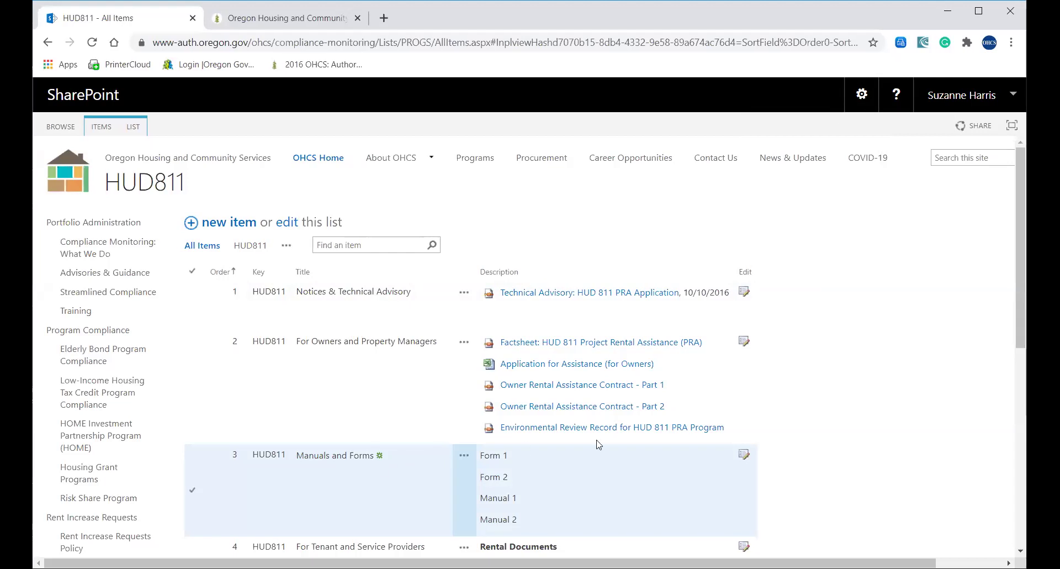
- Reopen the Manuals and Forms item, review the link source options for its Form 1 line, and save the item
click(745, 455)
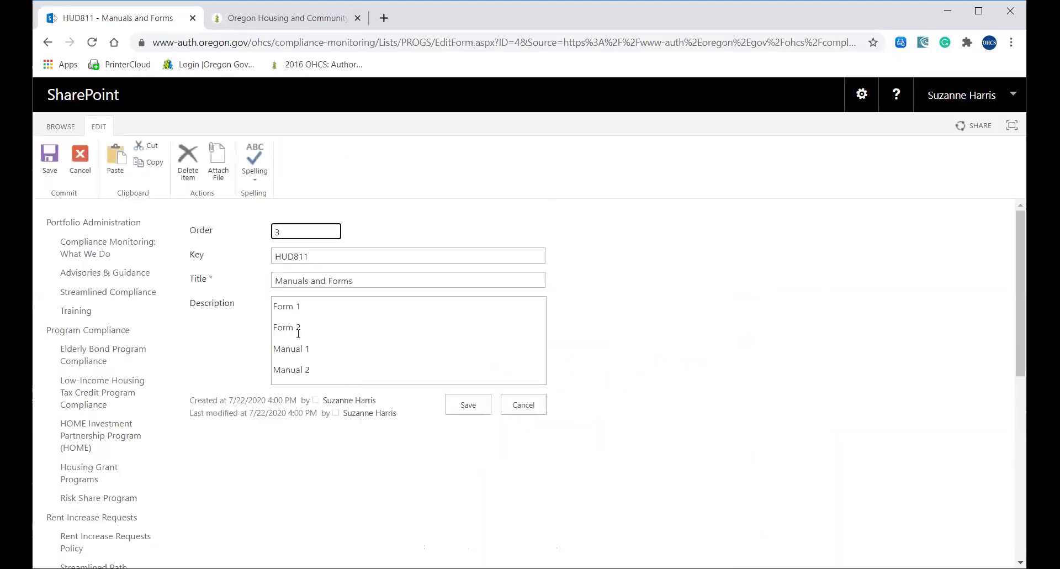
drag(348, 305, 273, 306)
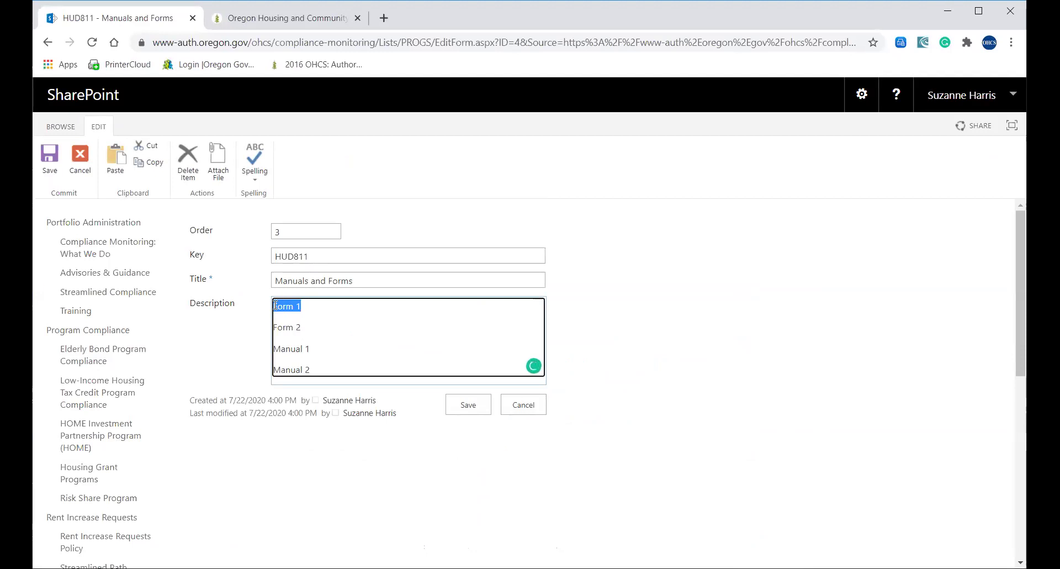
click(194, 129)
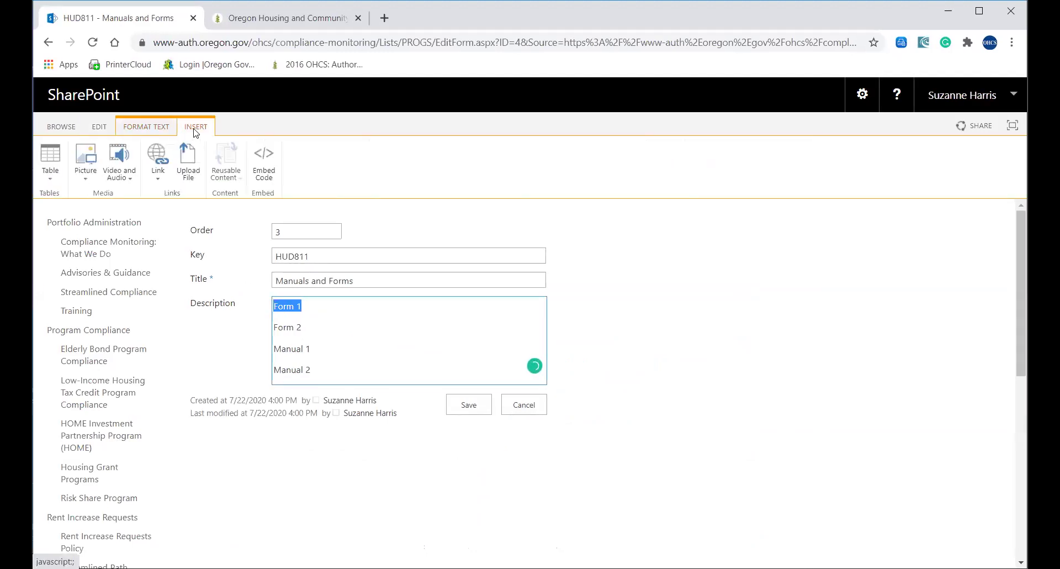
click(158, 165)
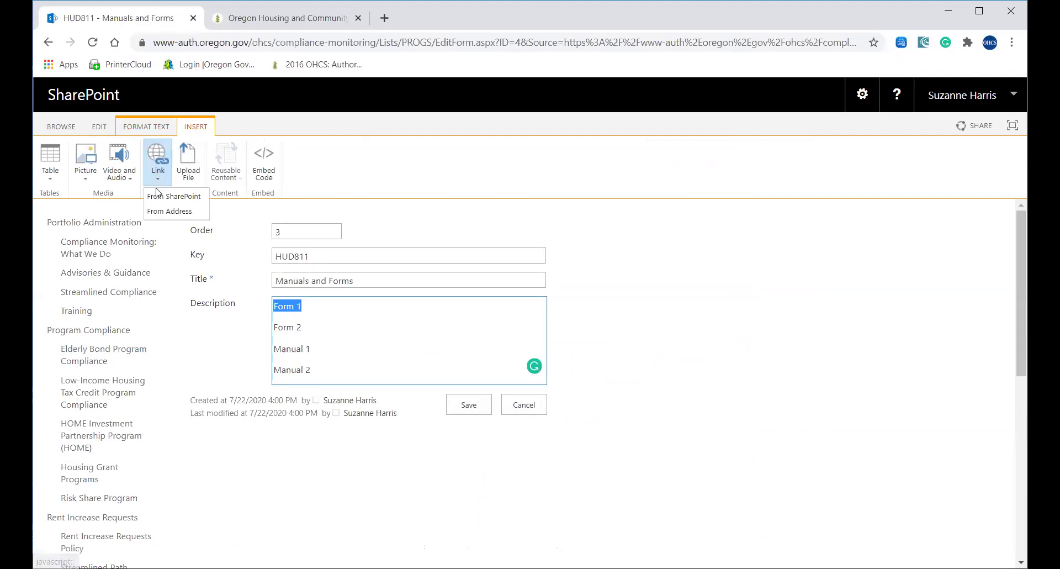
click(250, 114)
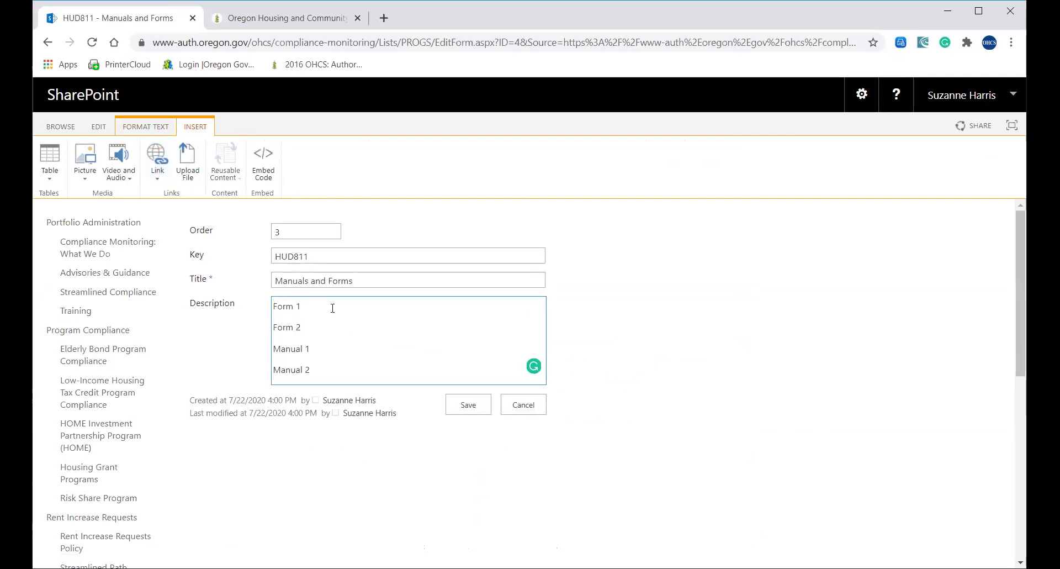
drag(302, 306, 274, 305)
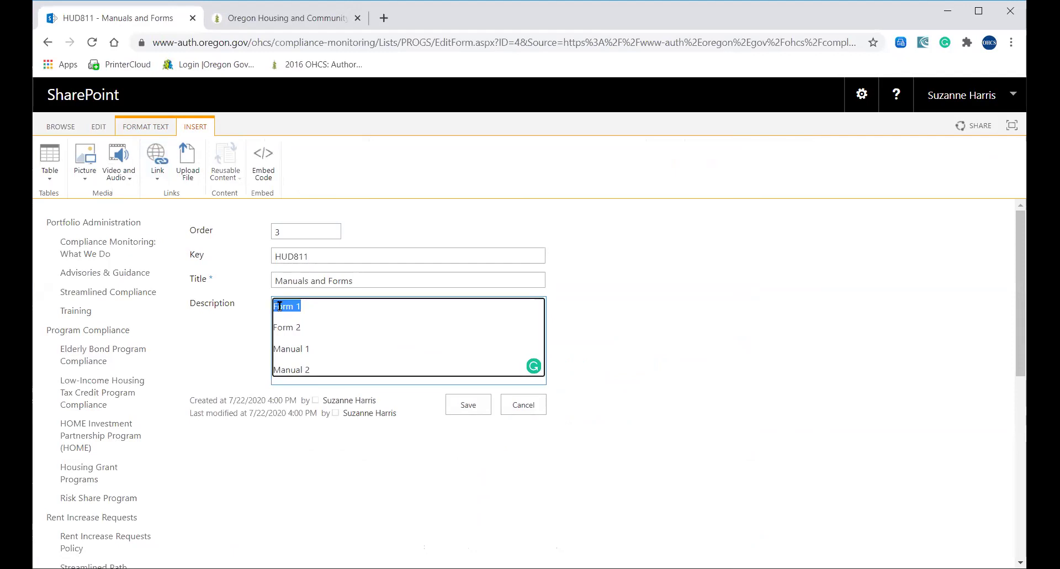
click(284, 306)
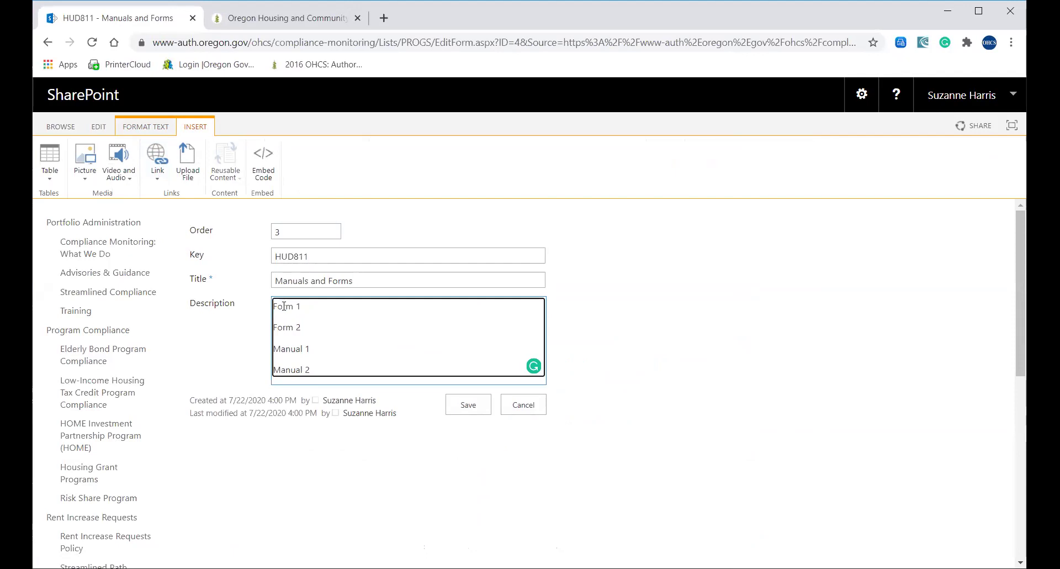
click(302, 308)
drag(303, 308, 271, 312)
click(319, 315)
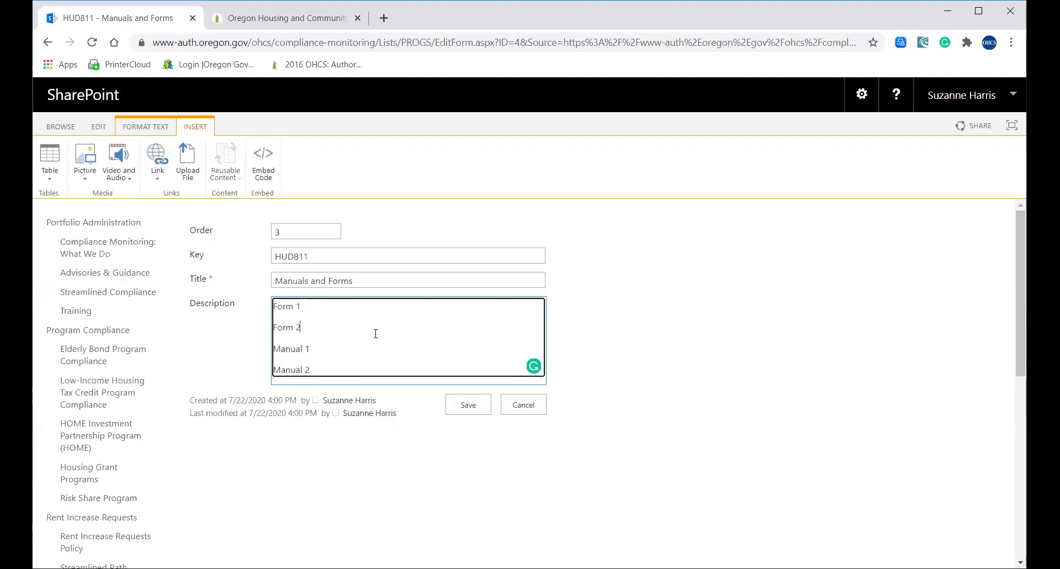
click(472, 402)
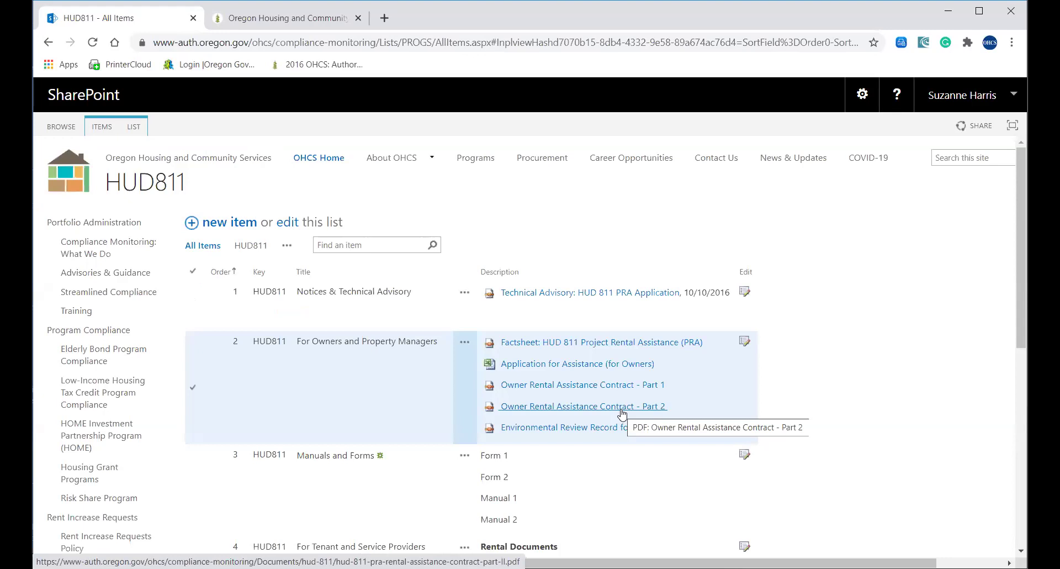
- Open the For Owners and Property Managers item, review the link properties of "Application for Assistance (for Owners)", and save the item
click(748, 343)
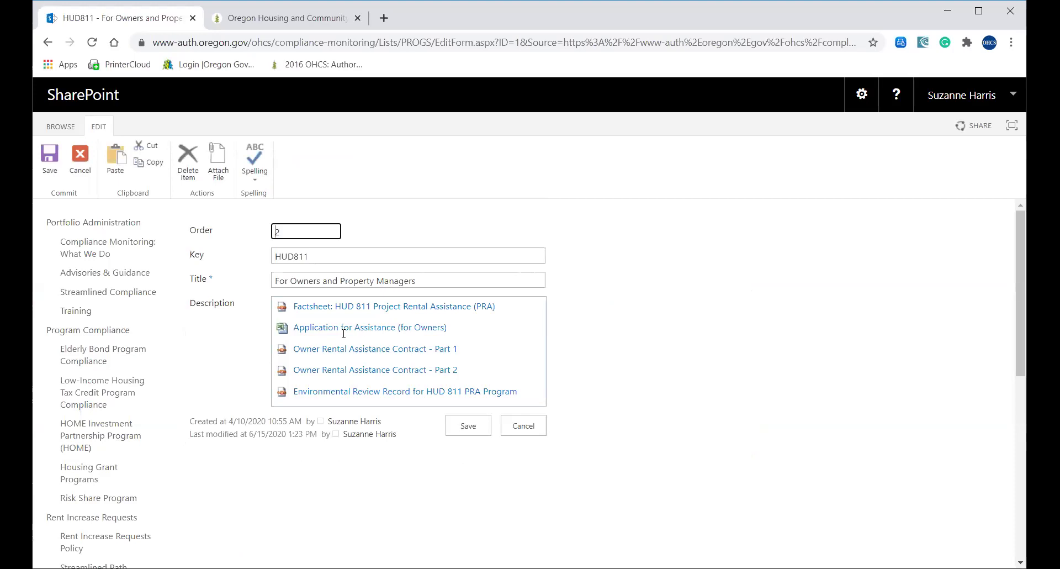
click(343, 333)
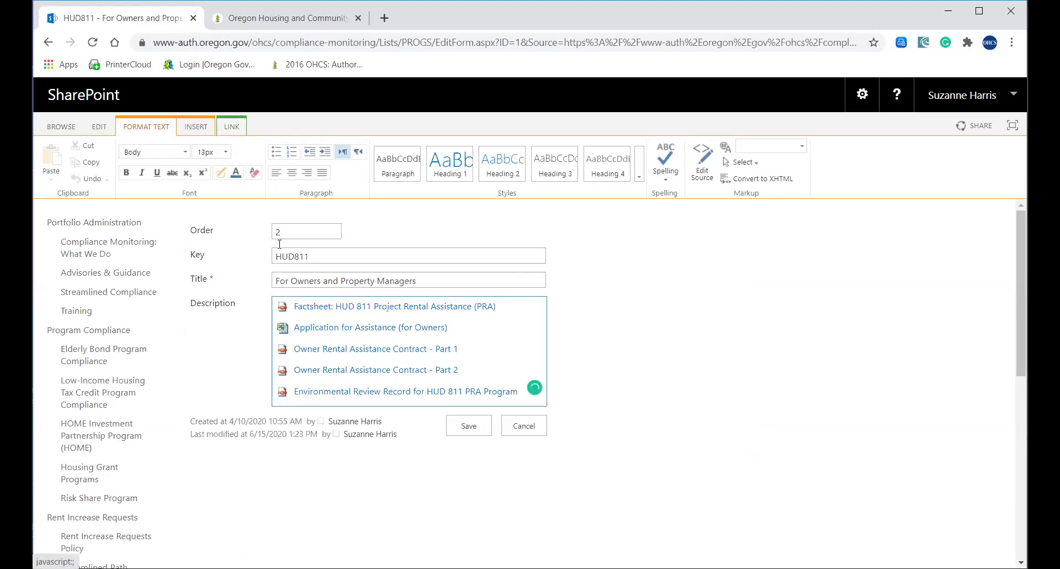
click(235, 125)
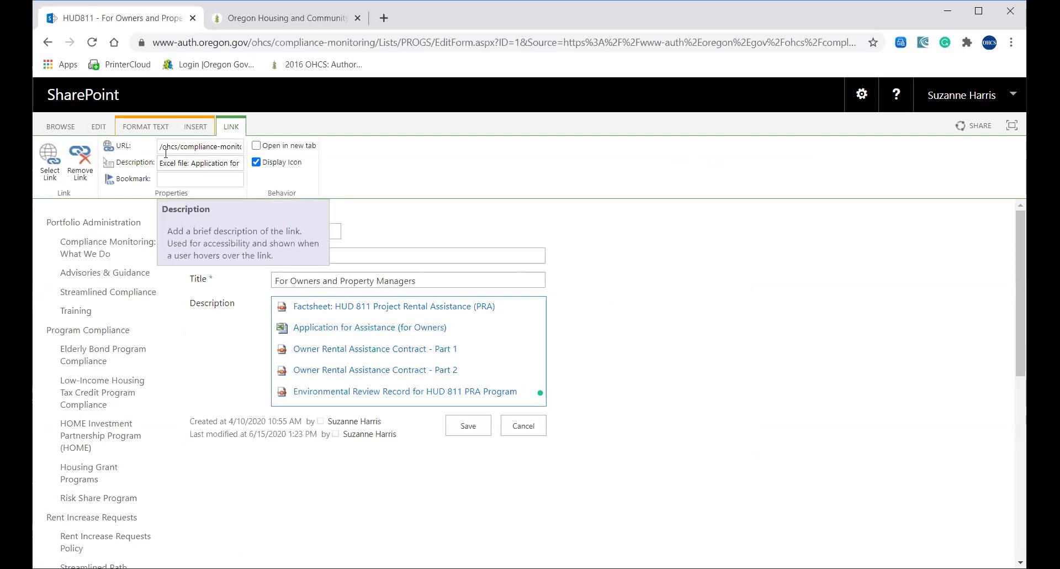
click(485, 430)
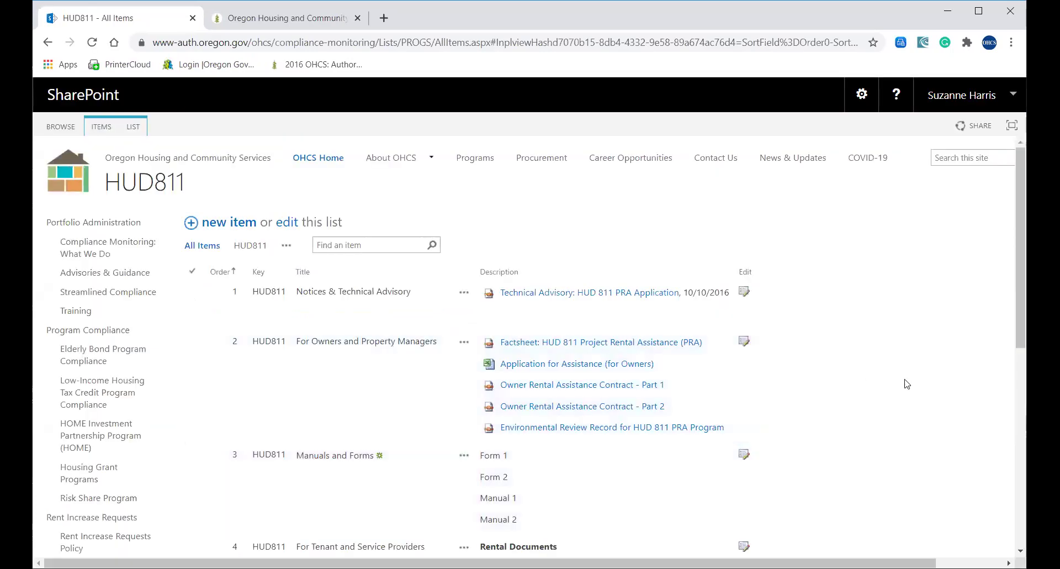
- Delete the Manuals and Forms item from the HUD811 list, sending it to the site Recycle Bin
drag(1021, 343, 1024, 420)
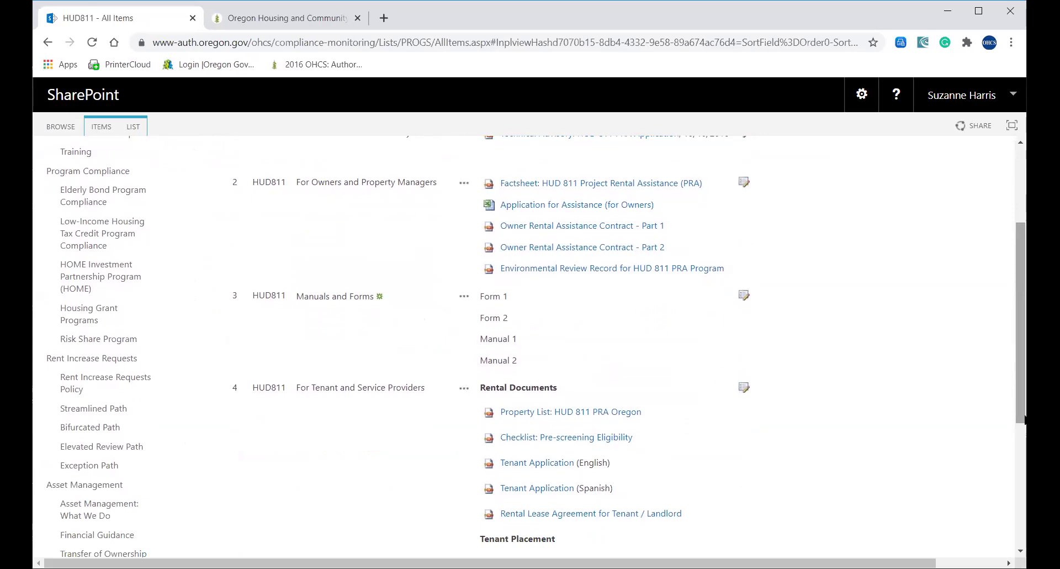
click(745, 298)
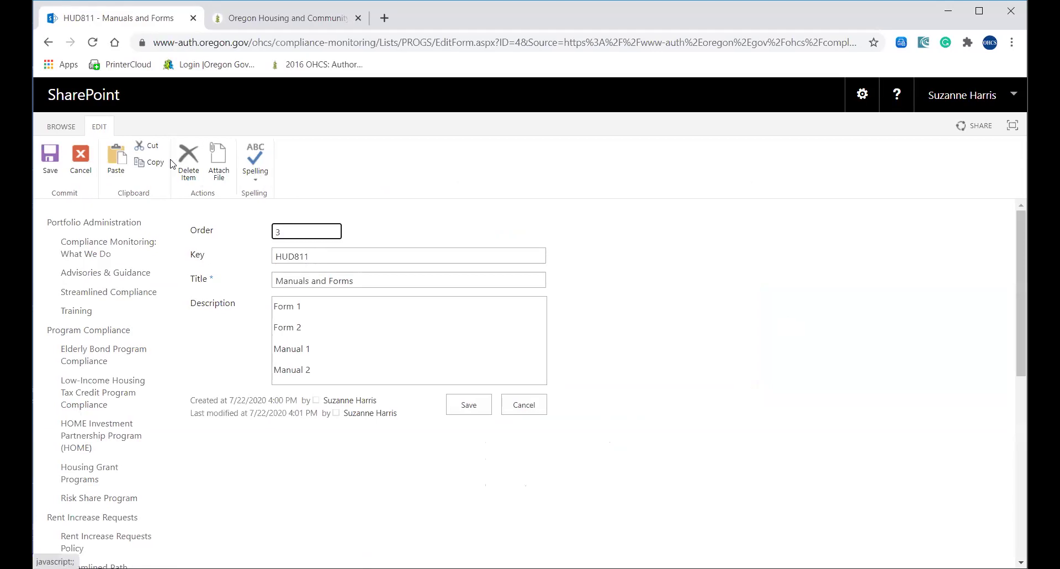
click(185, 162)
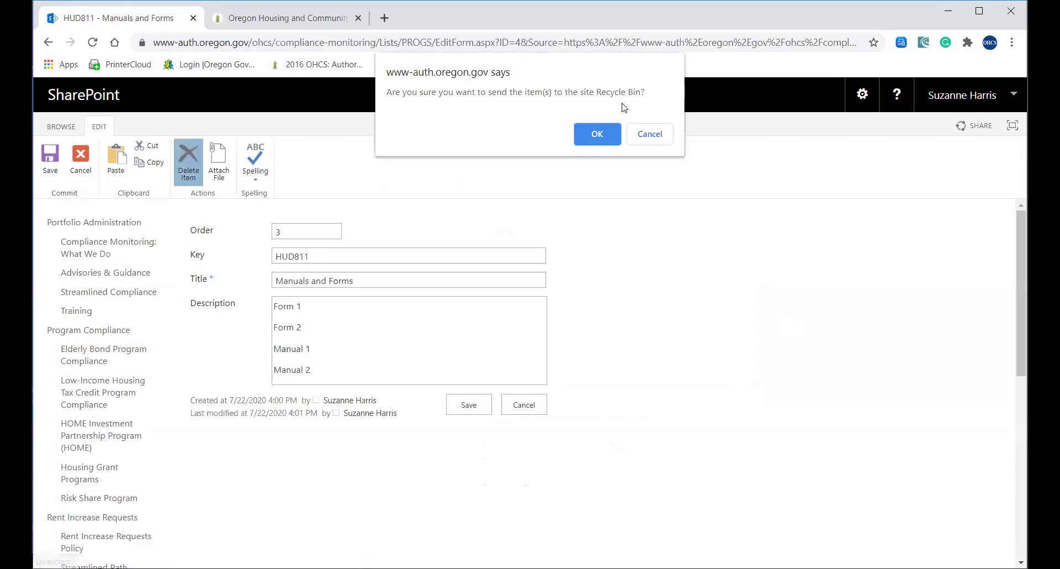
click(607, 133)
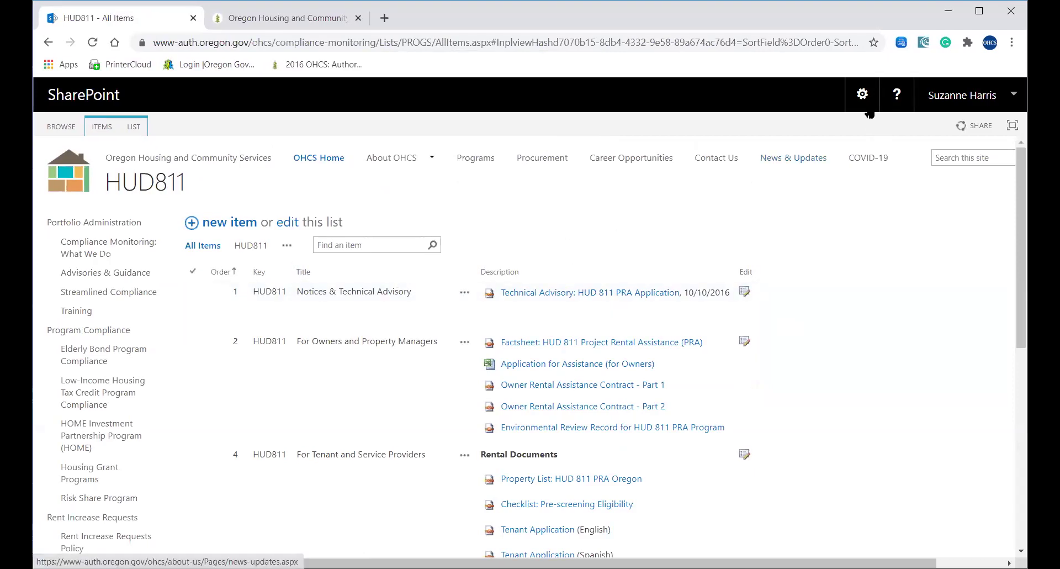
- Open the site contents and look through the site's lists and libraries
click(862, 95)
click(795, 237)
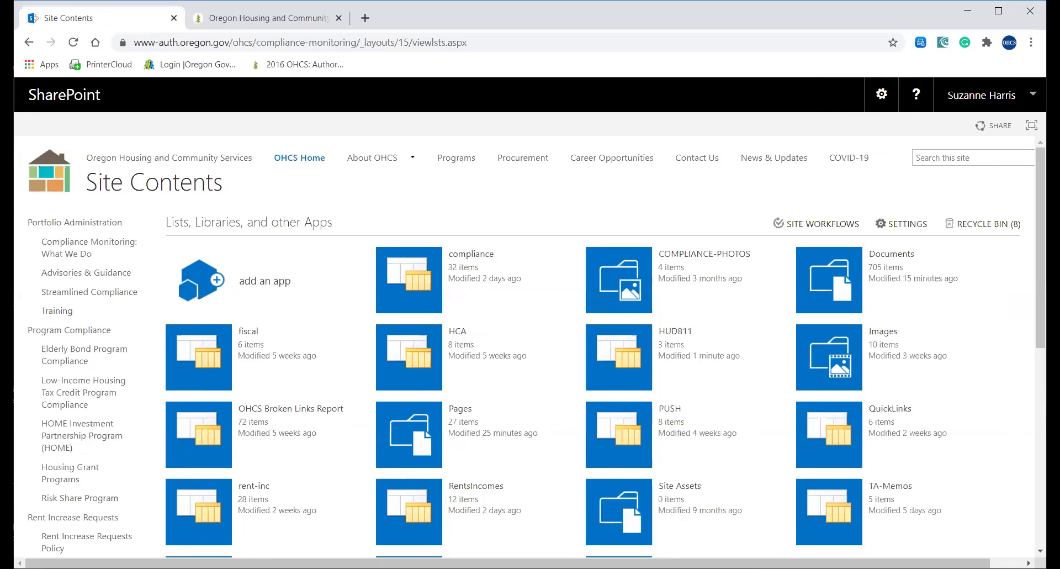
scroll(1039, 332, down, 1)
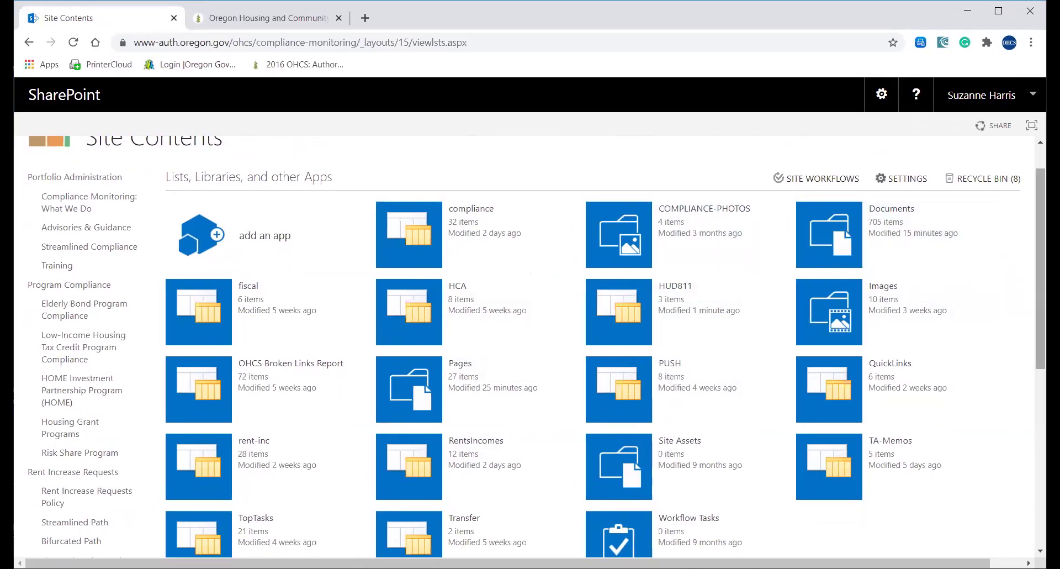
scroll(848, 173, down, 2)
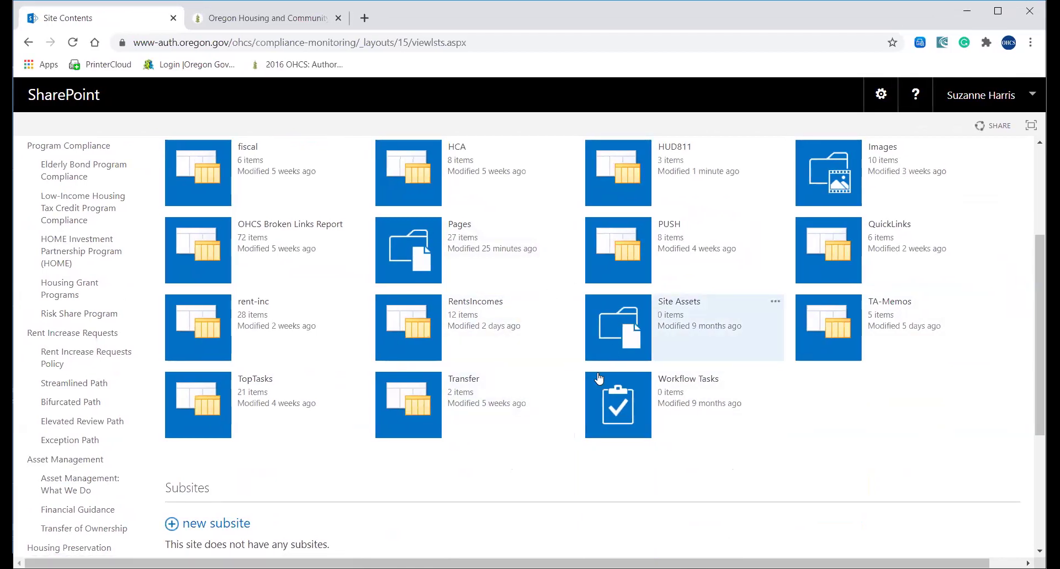
drag(1038, 338, 1038, 291)
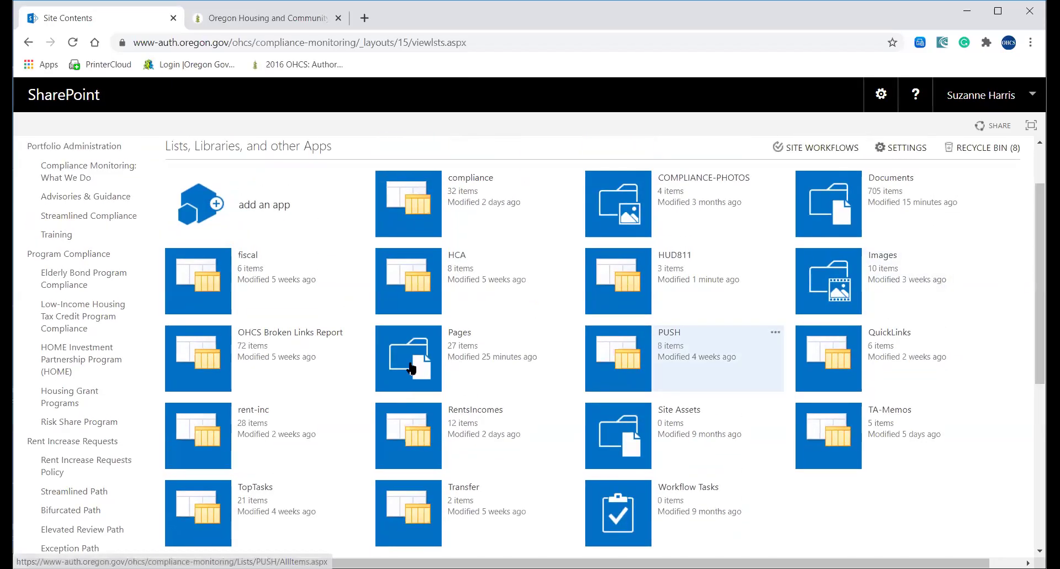
- Open the Pages library, look through its pages, and return to the site contents overview
click(411, 368)
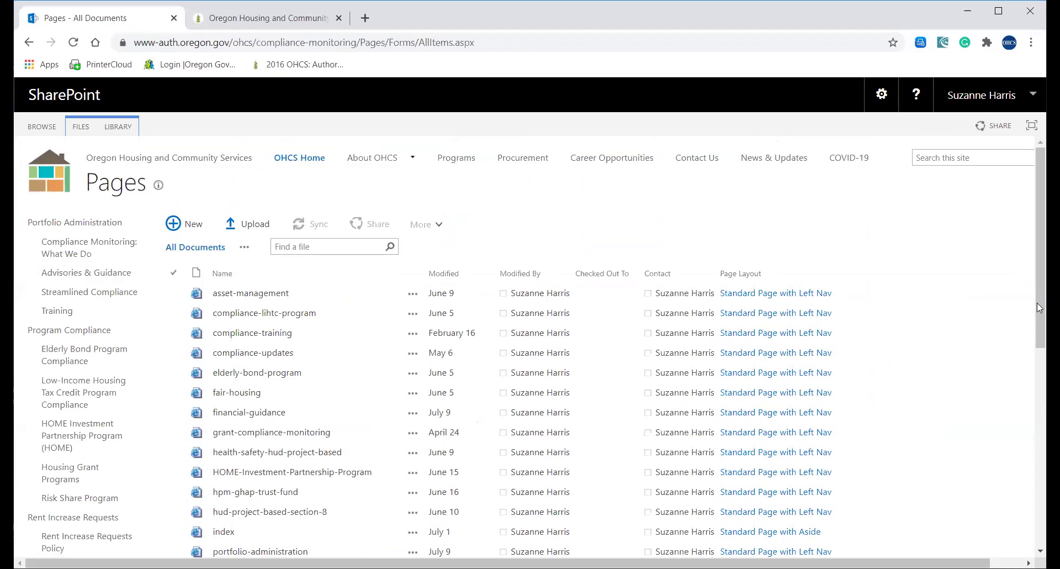
scroll(1032, 394, down, 5)
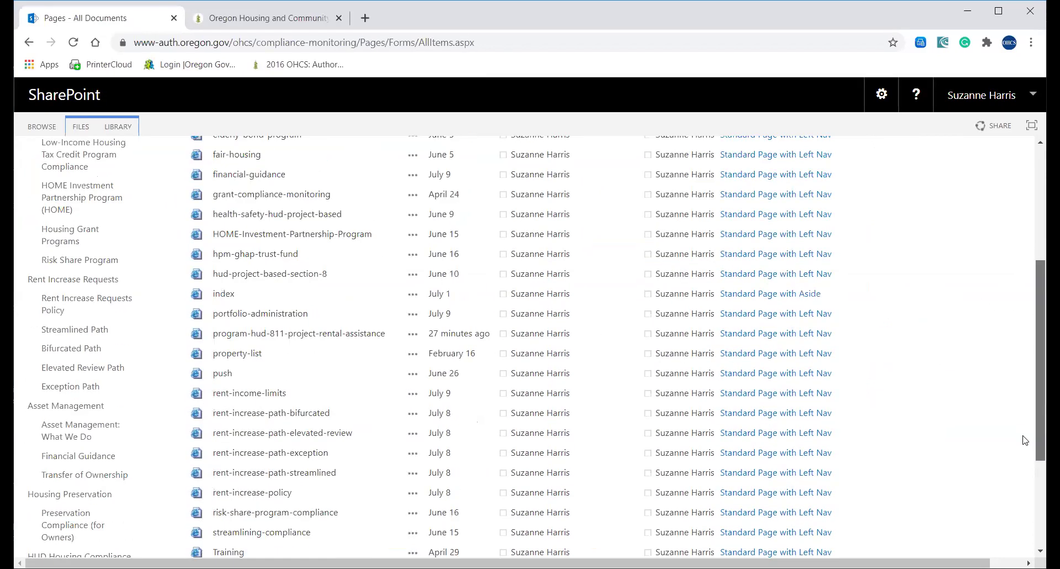
scroll(1013, 476, up, 3)
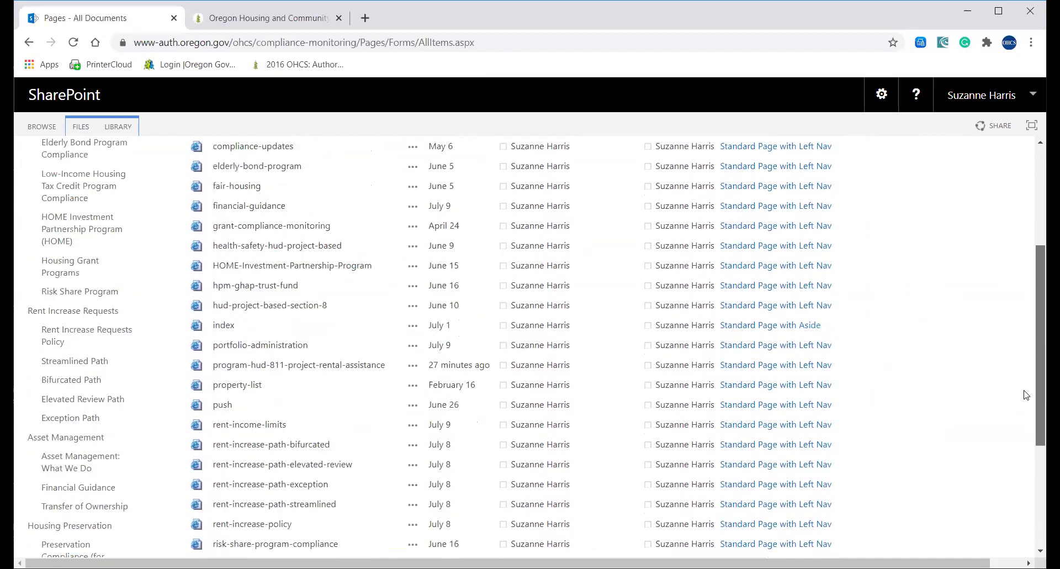
scroll(1032, 351, up, 3)
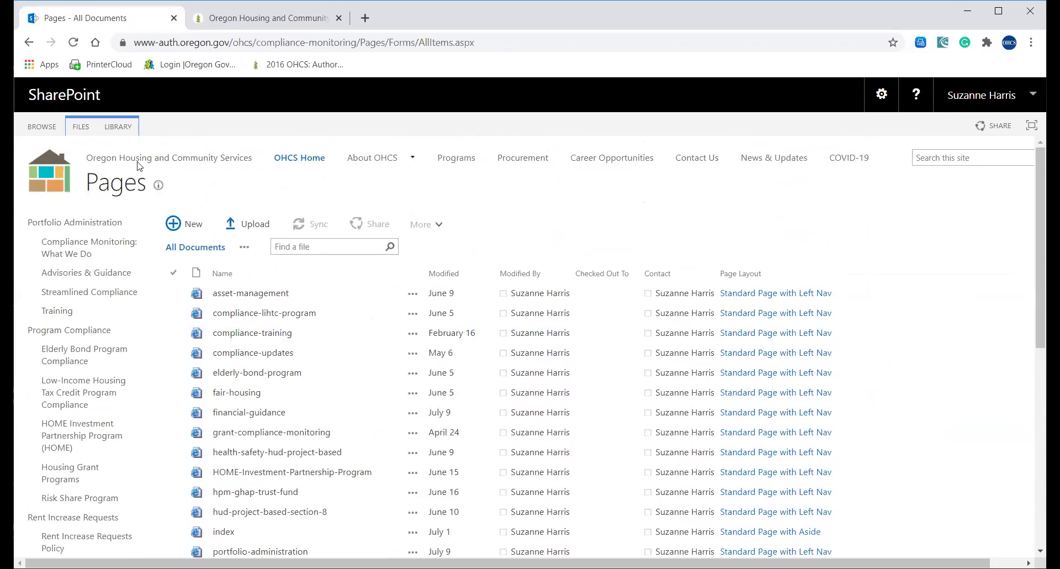
click(29, 43)
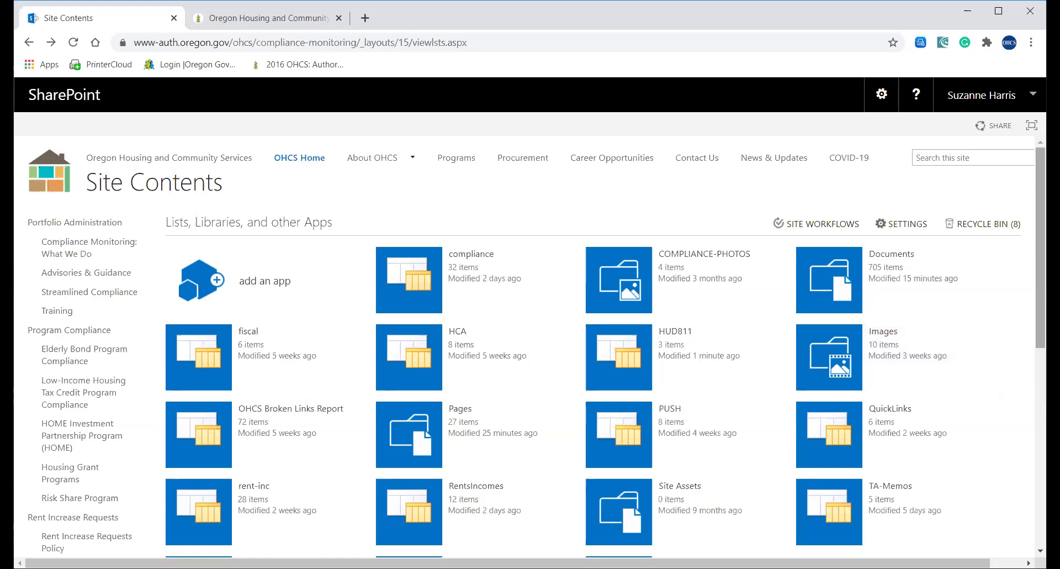
scroll(1037, 386, down, 3)
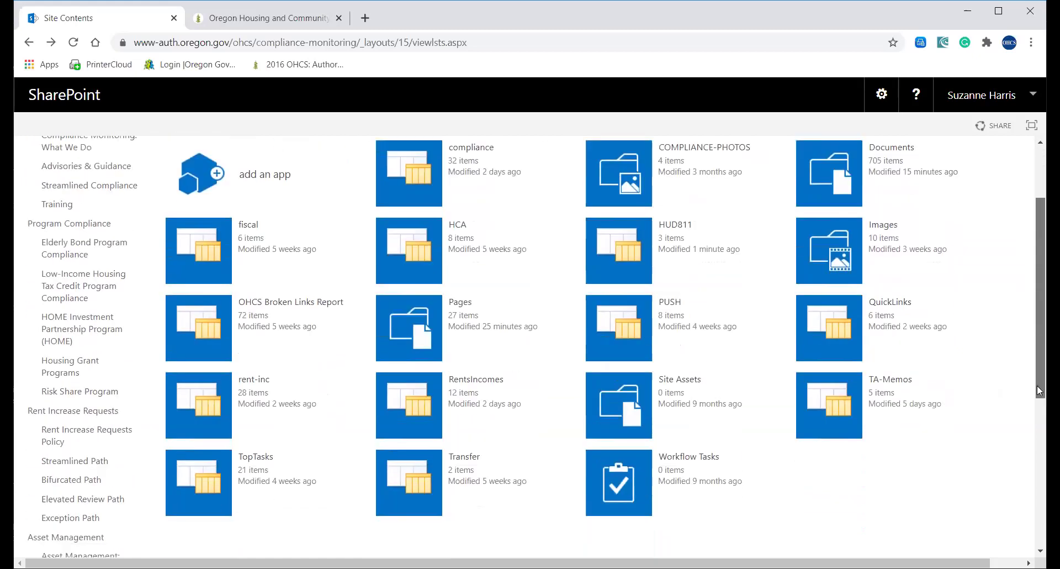
scroll(1037, 360, up, 3)
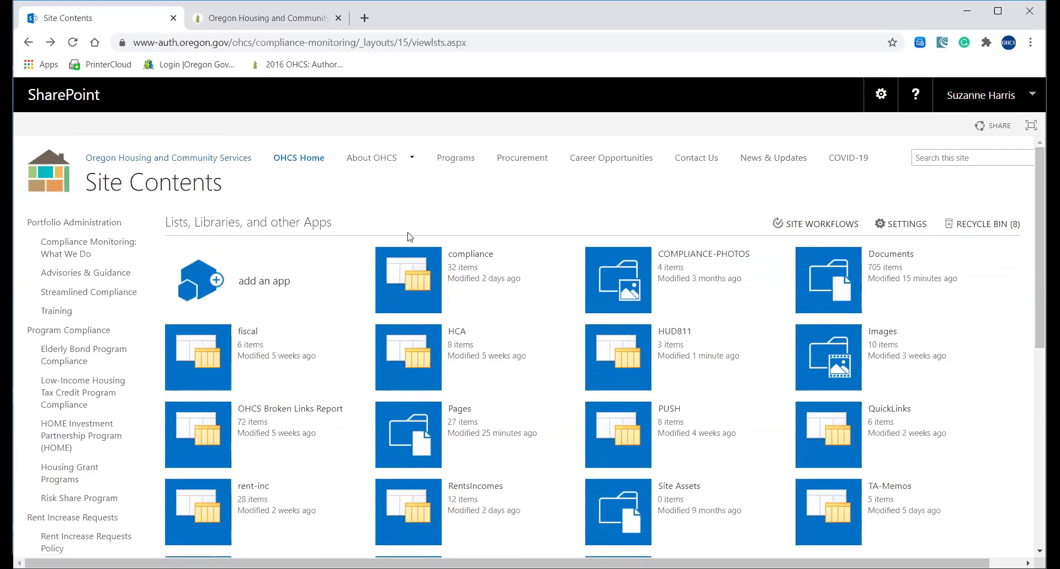
- Open the OHCS Broken Links Report list and open its Manuals & FAQs entry for editing
click(293, 413)
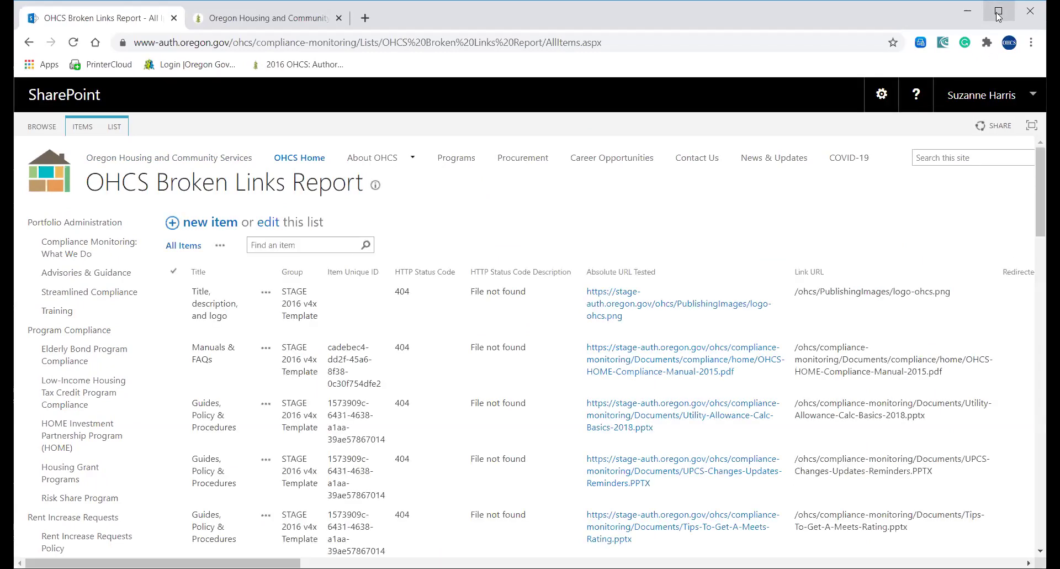
drag(1041, 192, 1038, 237)
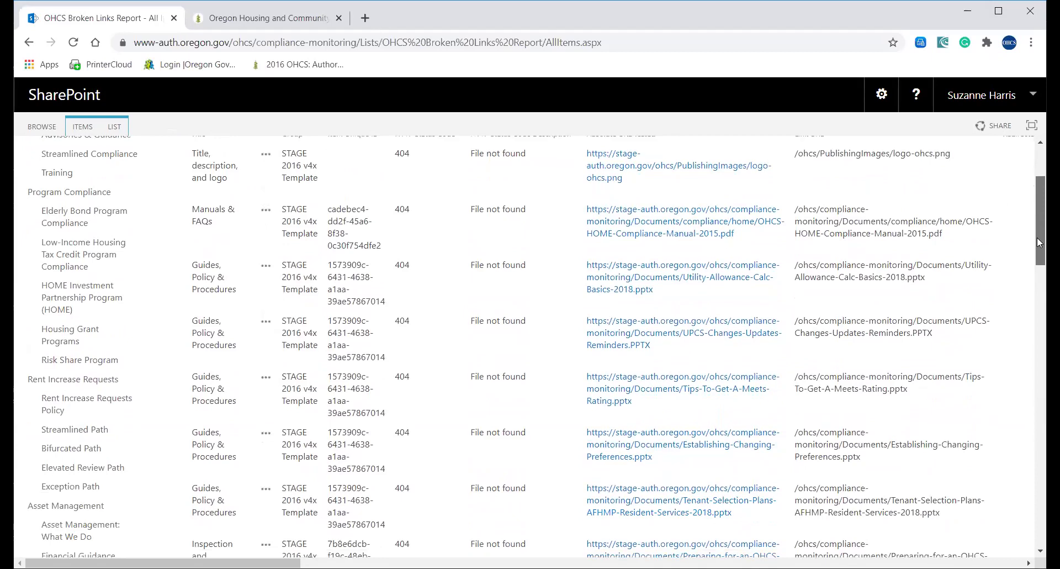
drag(1038, 236, 1038, 243)
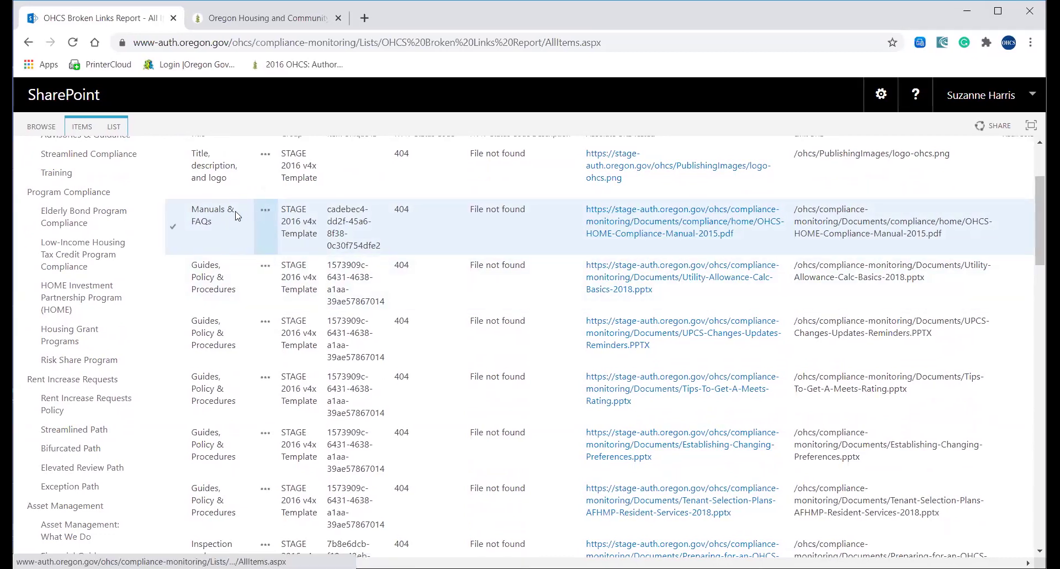
click(268, 212)
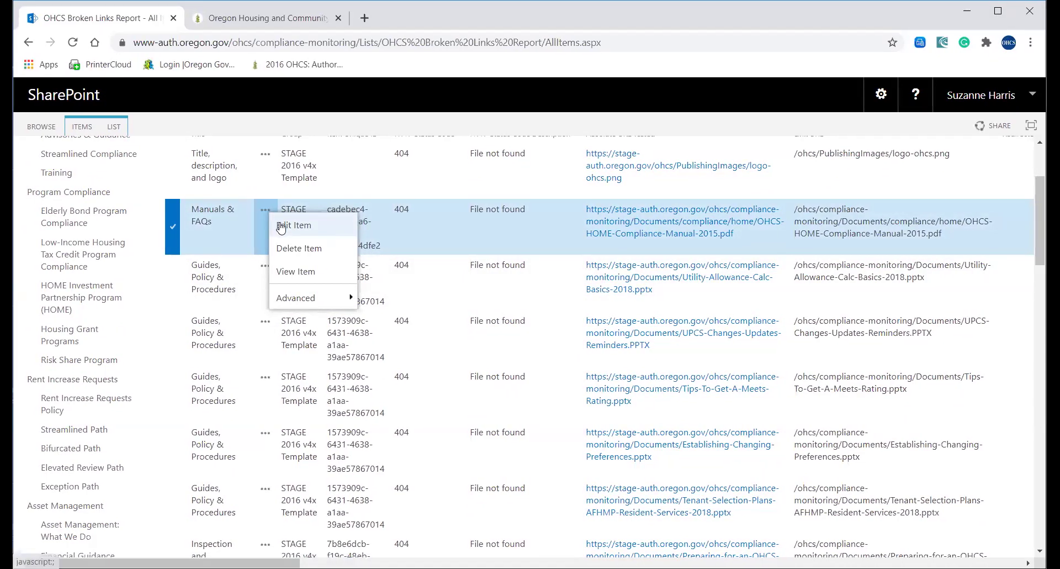
click(283, 227)
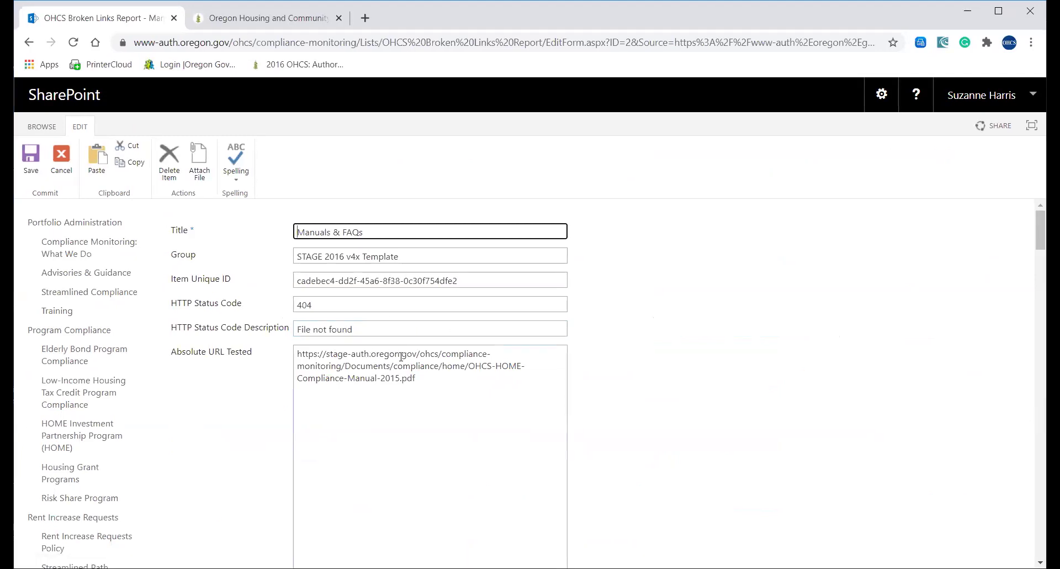
drag(417, 354, 266, 353)
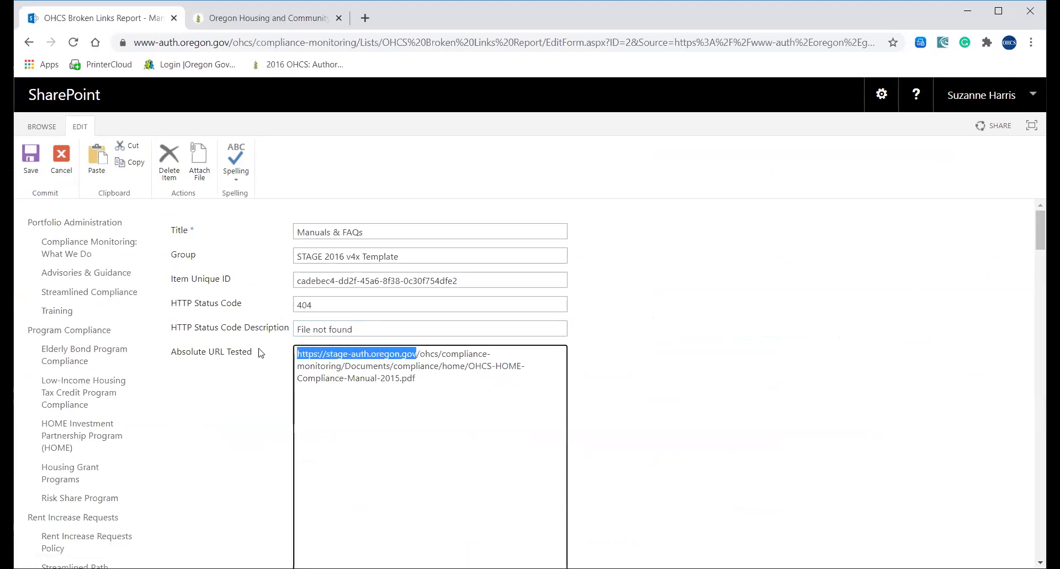
key(BackSpace)
text(http:/)
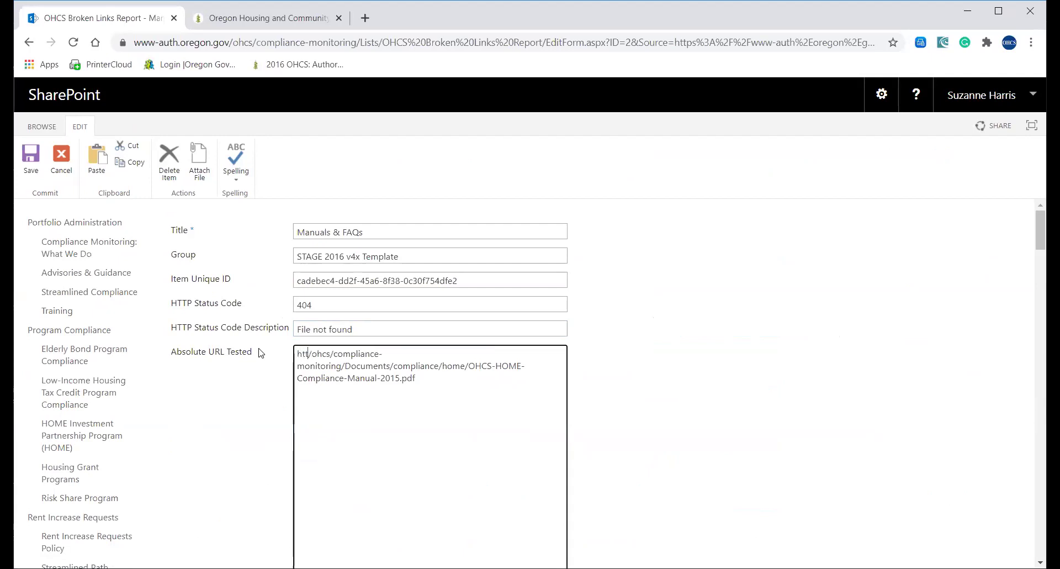
text(/www.oregon)
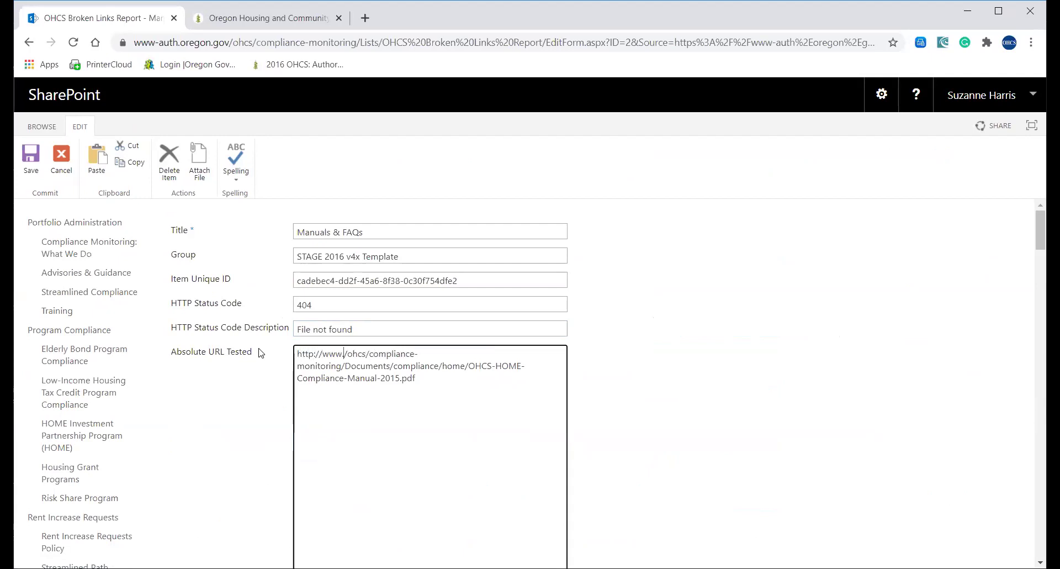
text(.gov)
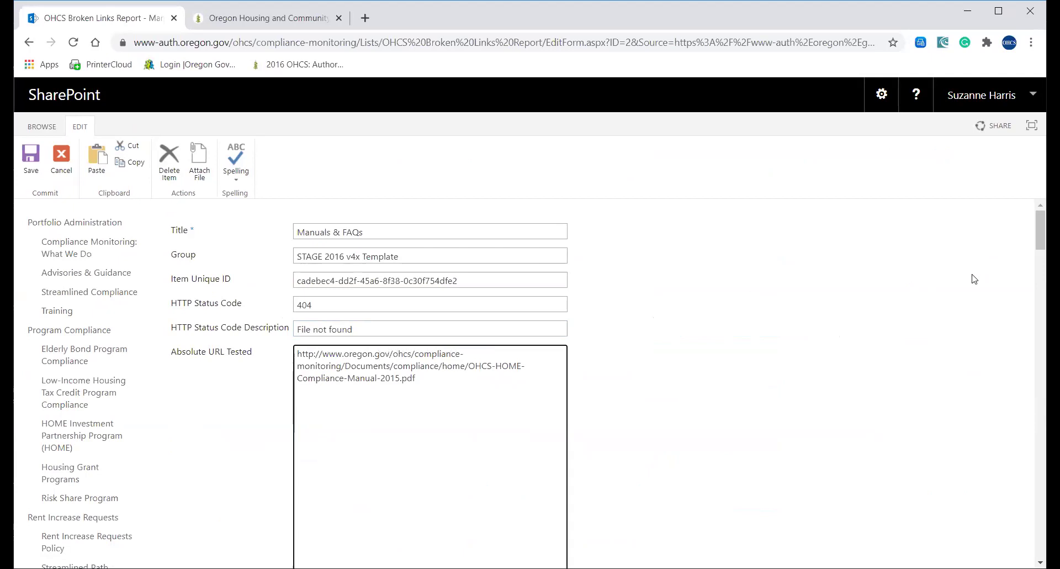
scroll(773, 386, down, 5)
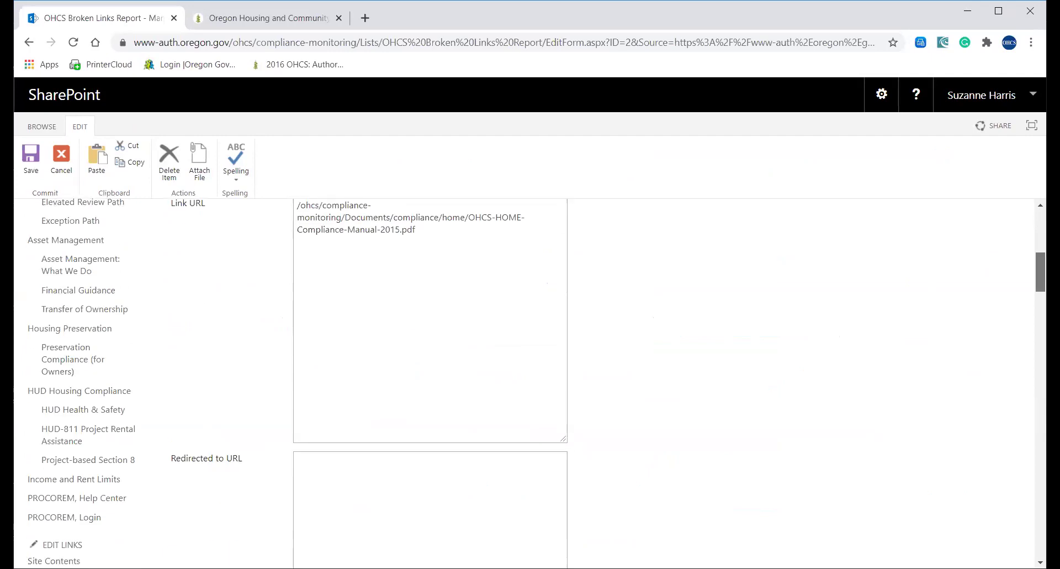
scroll(773, 386, up, 2)
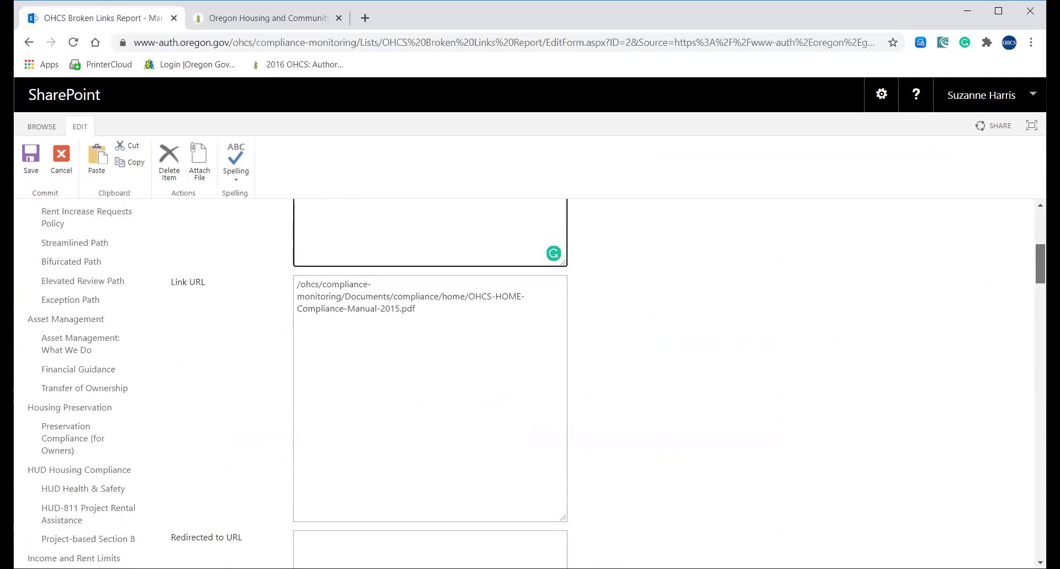
scroll(774, 386, down, 10)
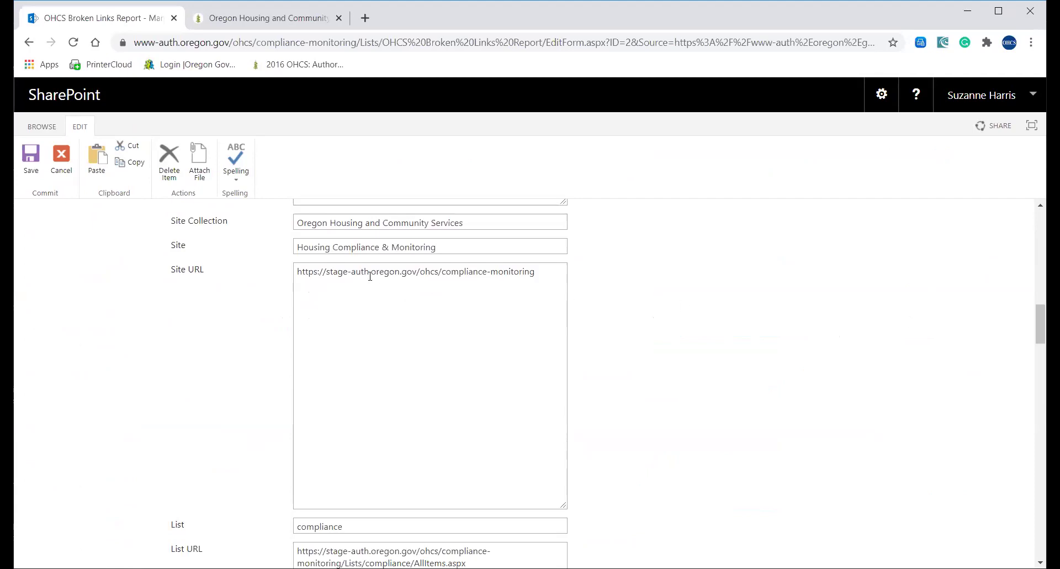
drag(370, 272, 275, 273)
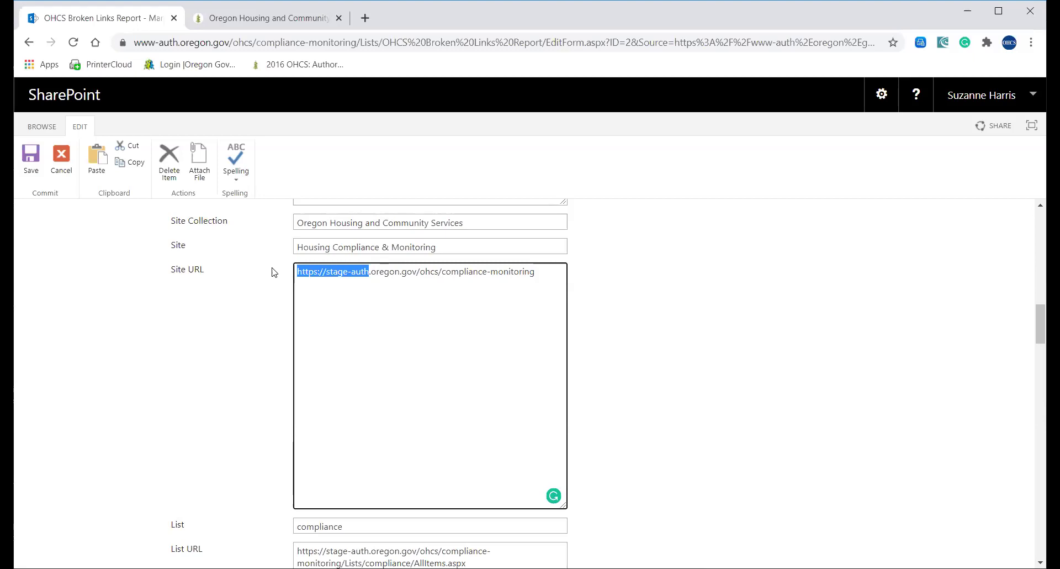
text(http)
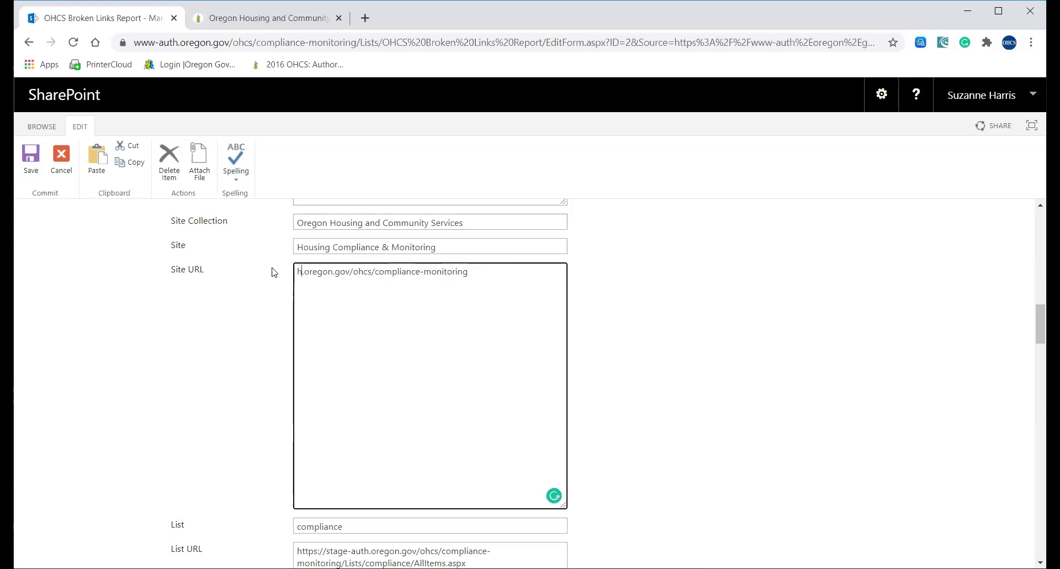
key(BackSpace)
key(BackSpace)
key(BackSpace)
text(ttp://www.ore)
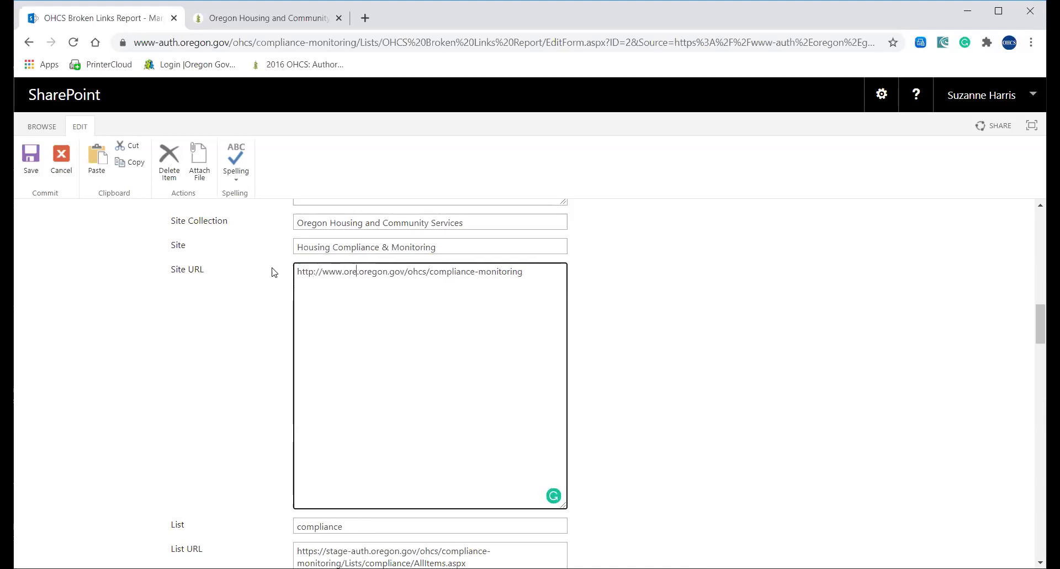
key(BackSpace)
key(BackSpace)
key(BackSpace)
key(BackSpace)
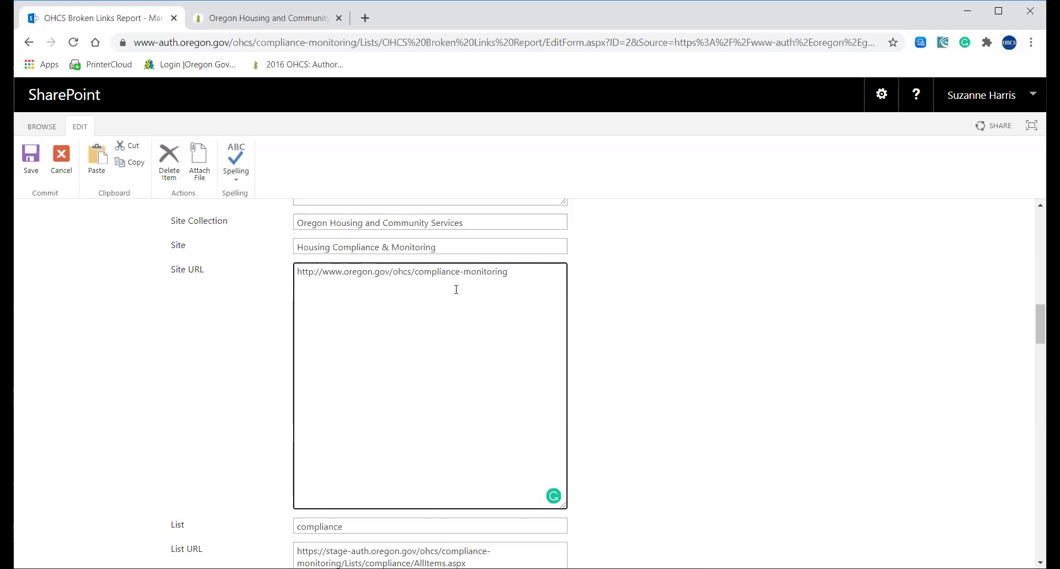
drag(394, 272, 286, 277)
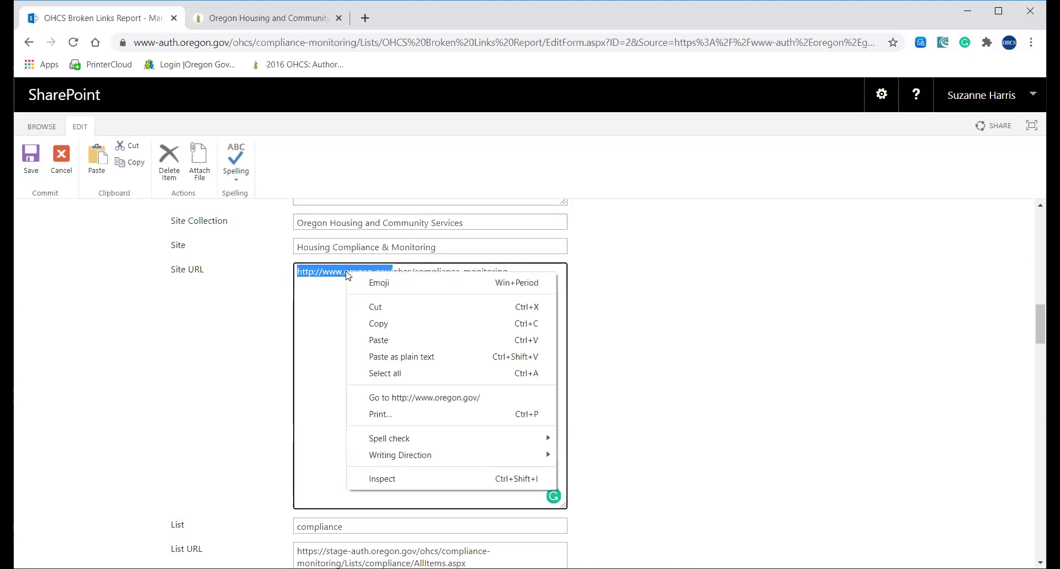
click(378, 324)
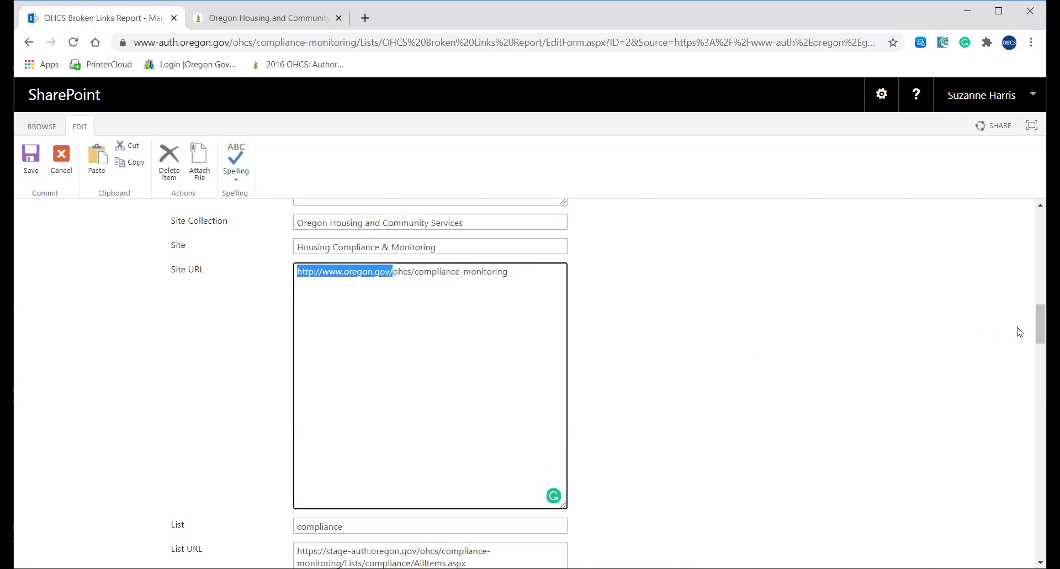
drag(1041, 332, 1041, 355)
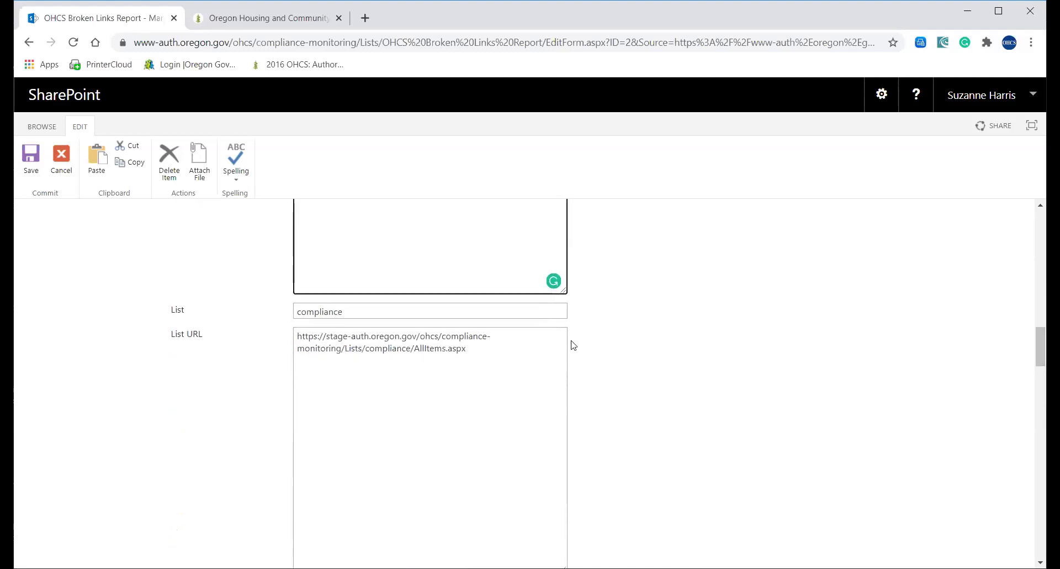
drag(420, 335, 298, 335)
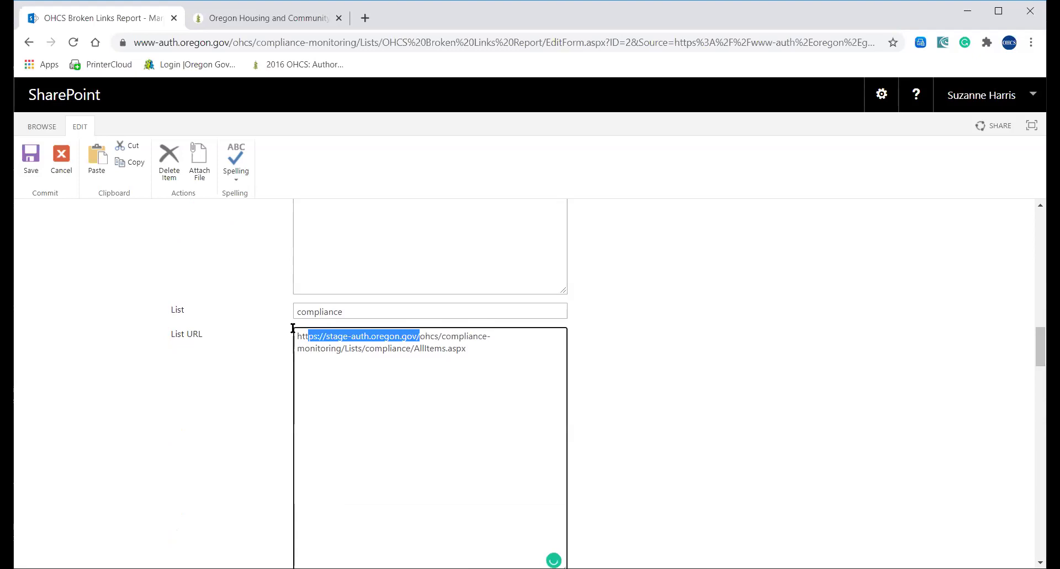
key(ctrl+v)
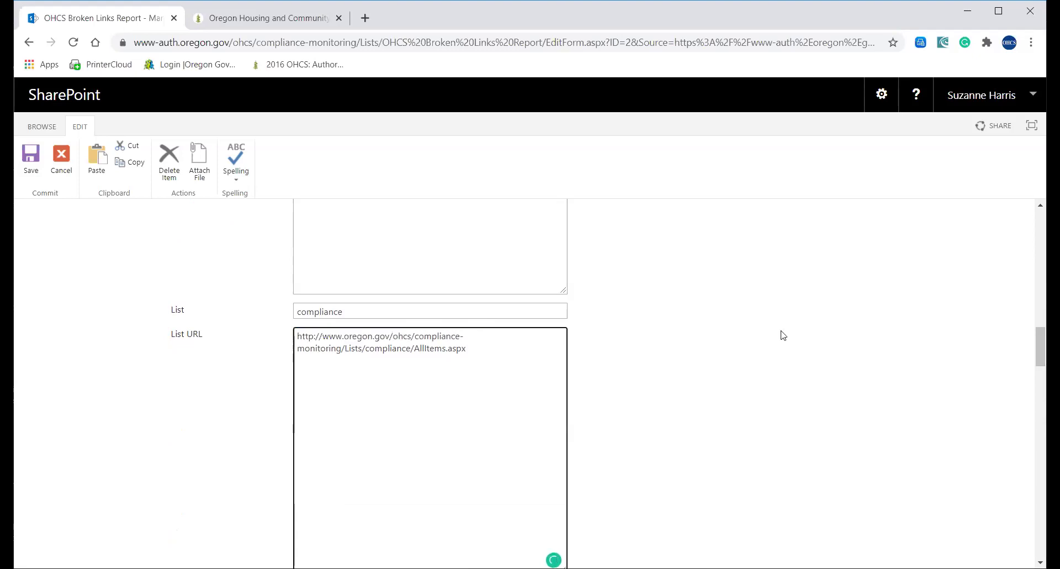
drag(1035, 345, 1035, 382)
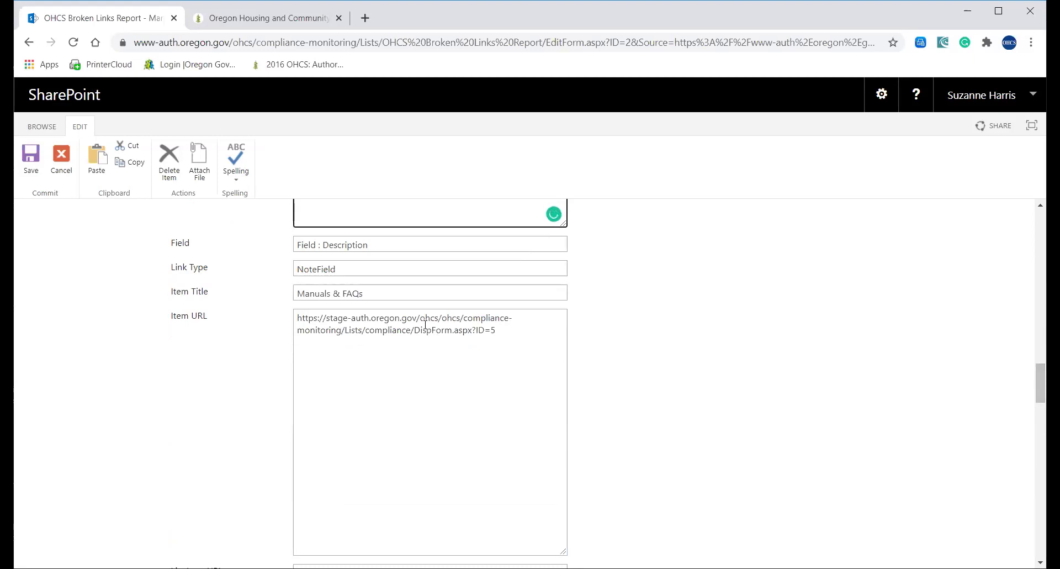
drag(420, 318, 291, 311)
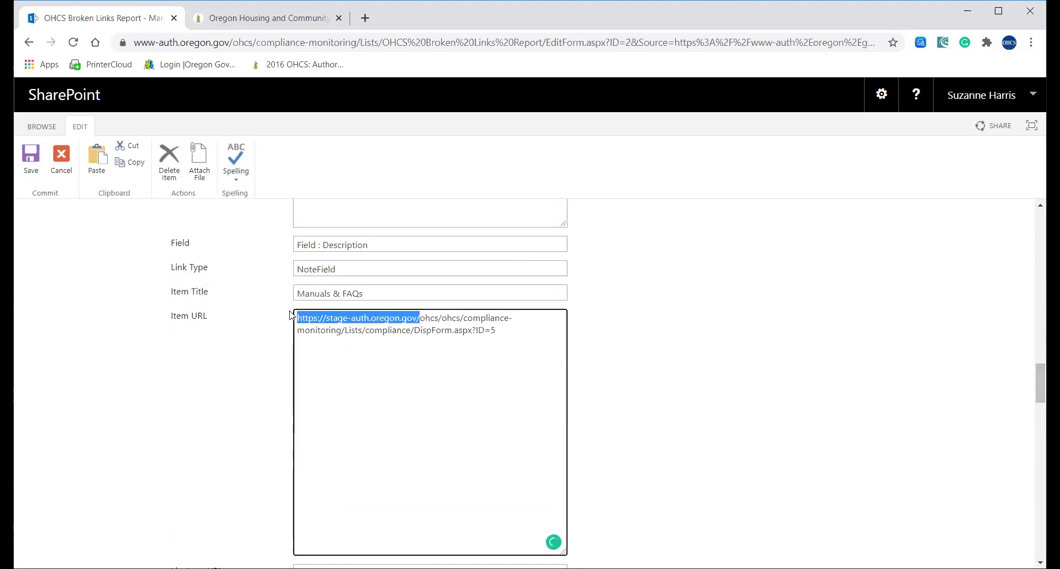
key(ctrl+v)
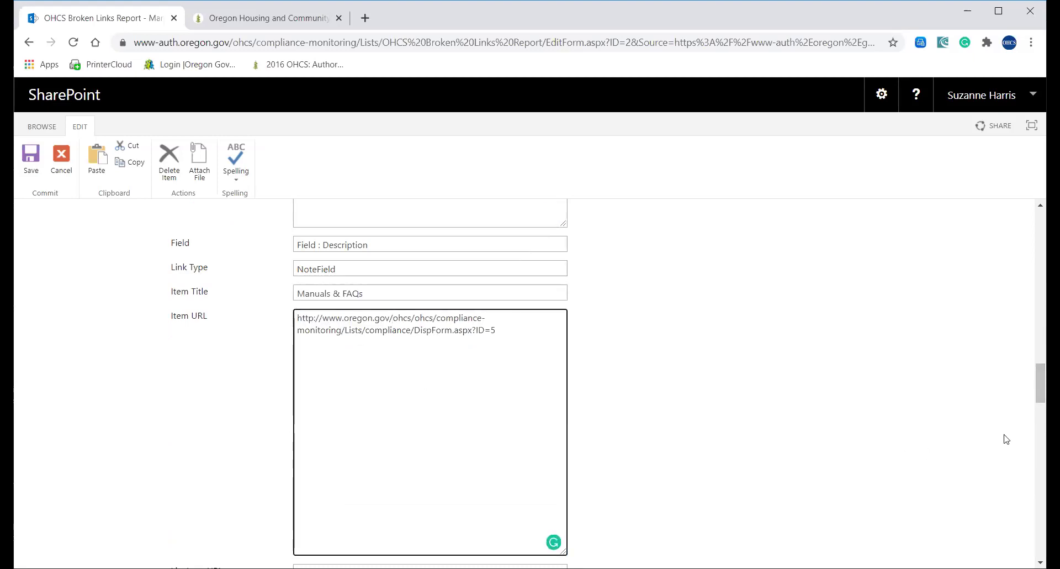
drag(1040, 382, 1040, 418)
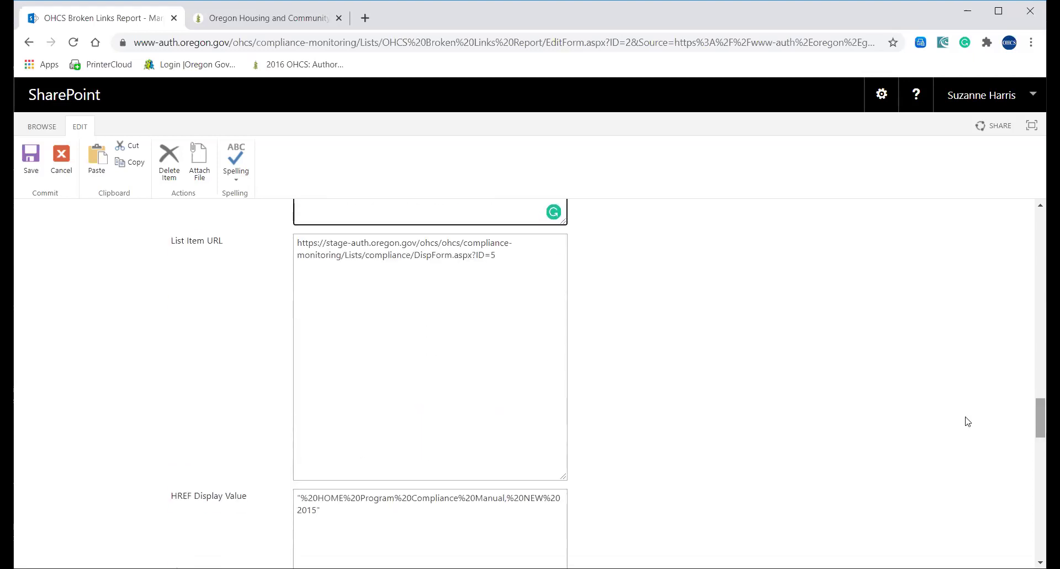
drag(420, 243, 289, 243)
key(ctrl+v)
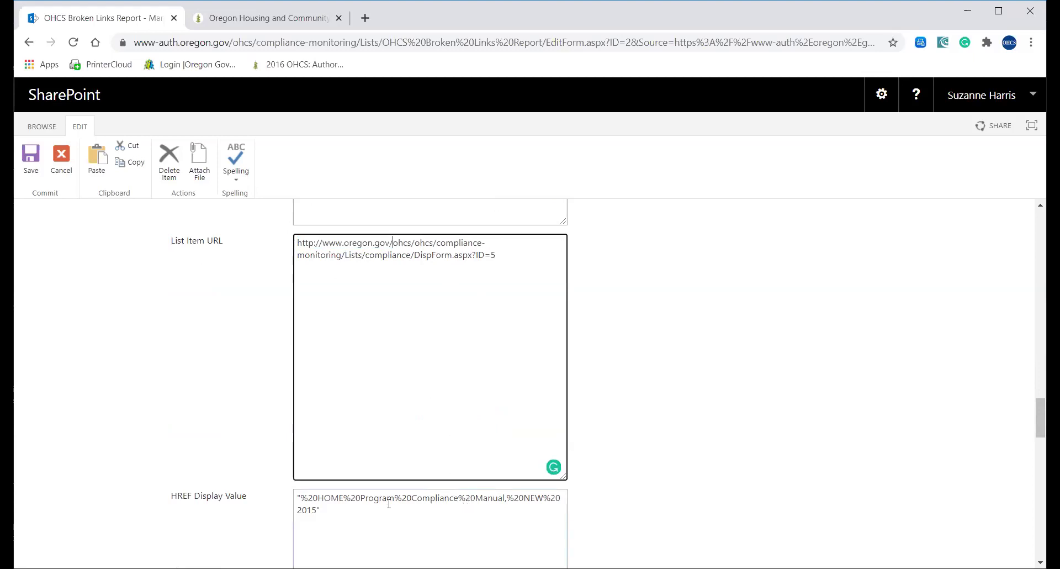
- Check the %20 prefix in the HREF Display Value and save the edited Manuals & FAQs entry
drag(323, 497, 303, 496)
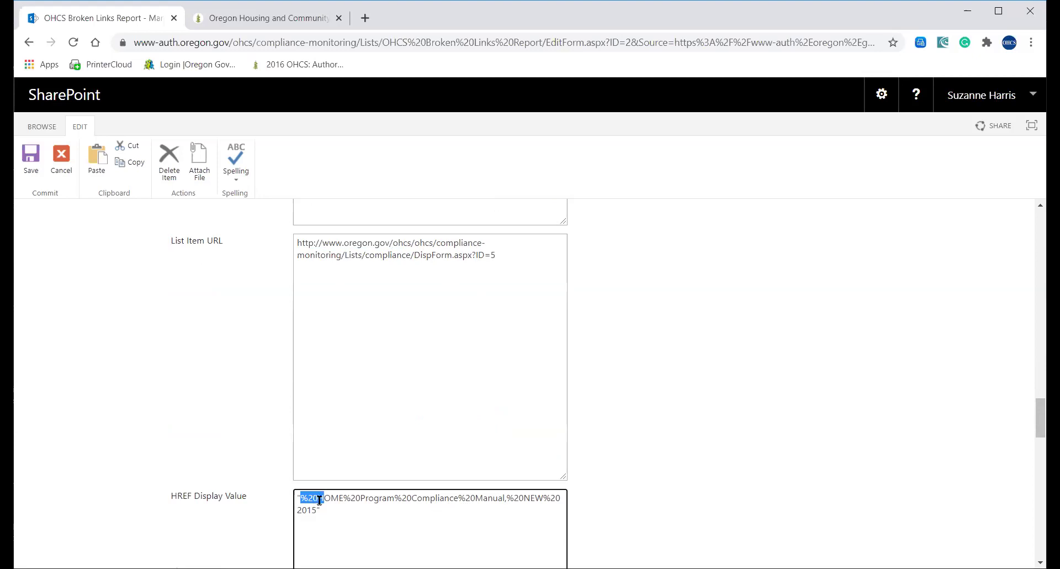
click(323, 498)
drag(1041, 418, 1041, 538)
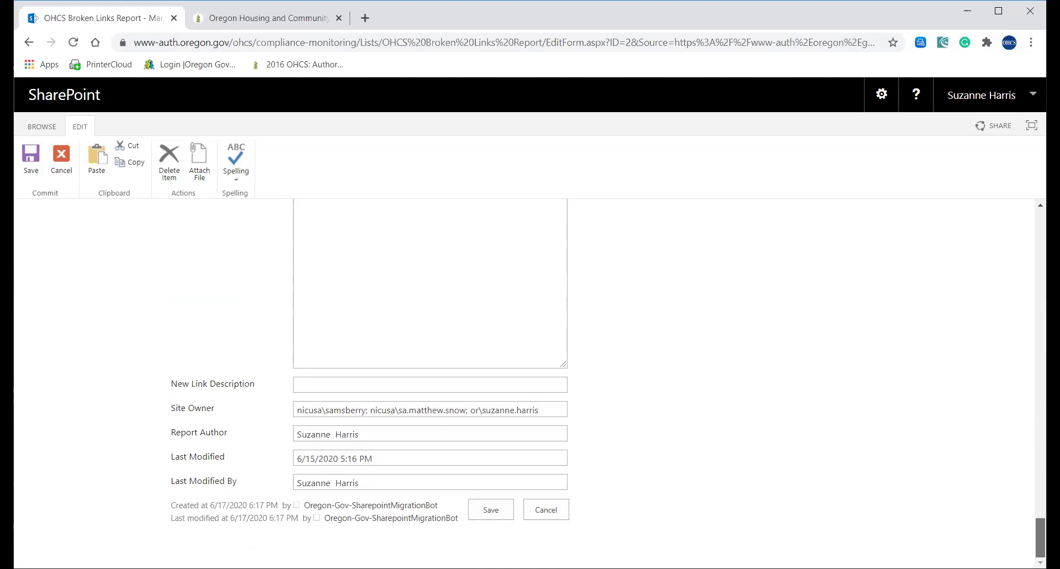
click(482, 511)
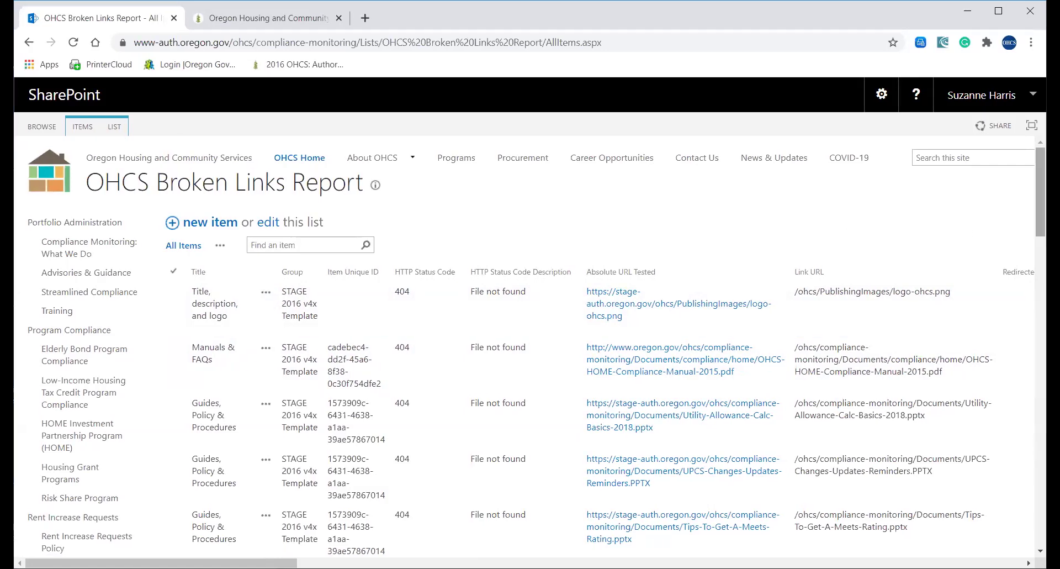
- Review the OHCS Broken Links Report entries on the first page, checking their tested URLs, and return to the start of the list
scroll(537, 350, down, 2)
scroll(530, 345, down, 2)
scroll(530, 344, down, 3)
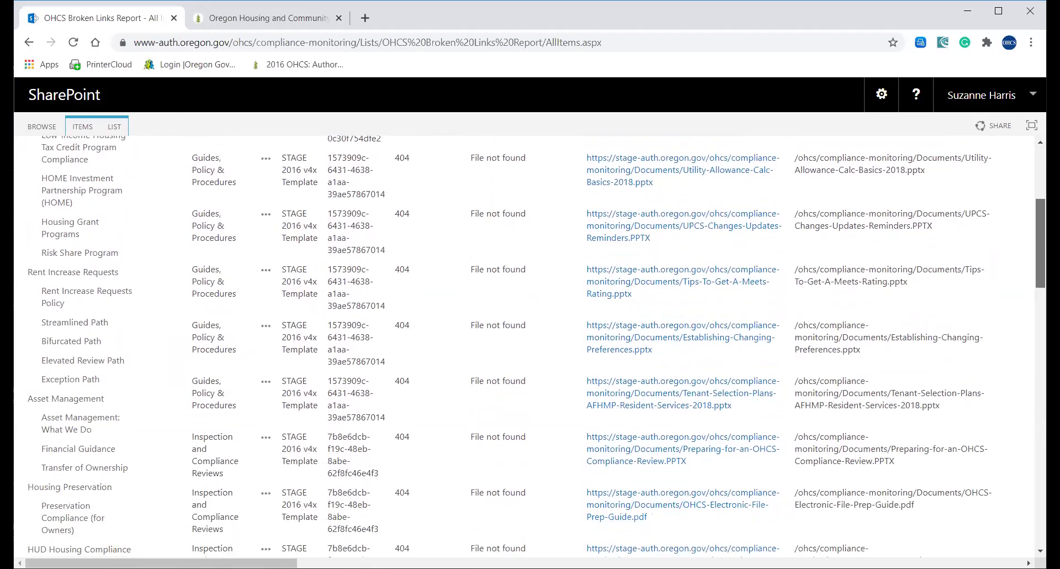
scroll(531, 345, down, 2)
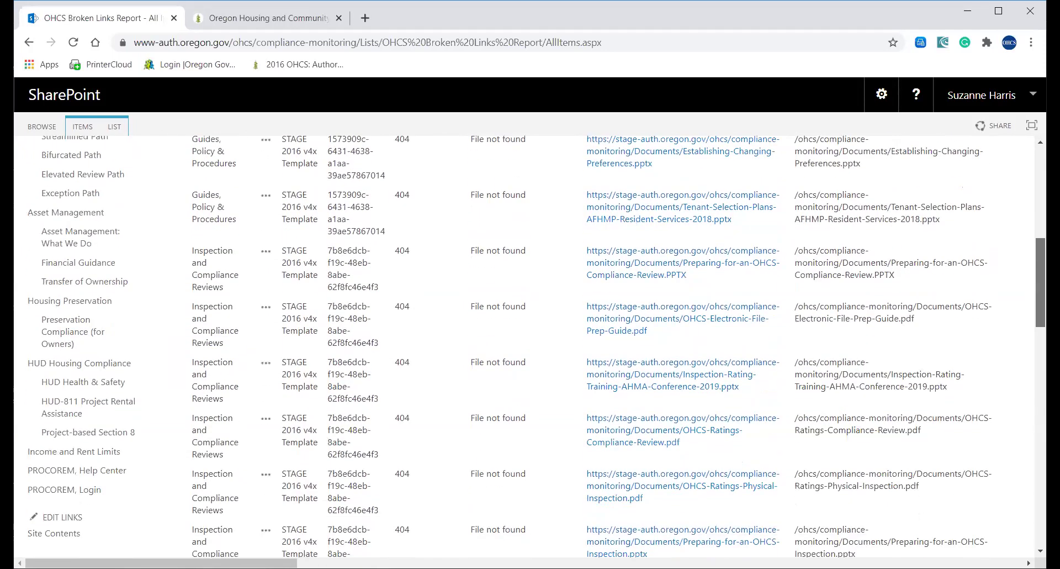
scroll(531, 345, down, 9)
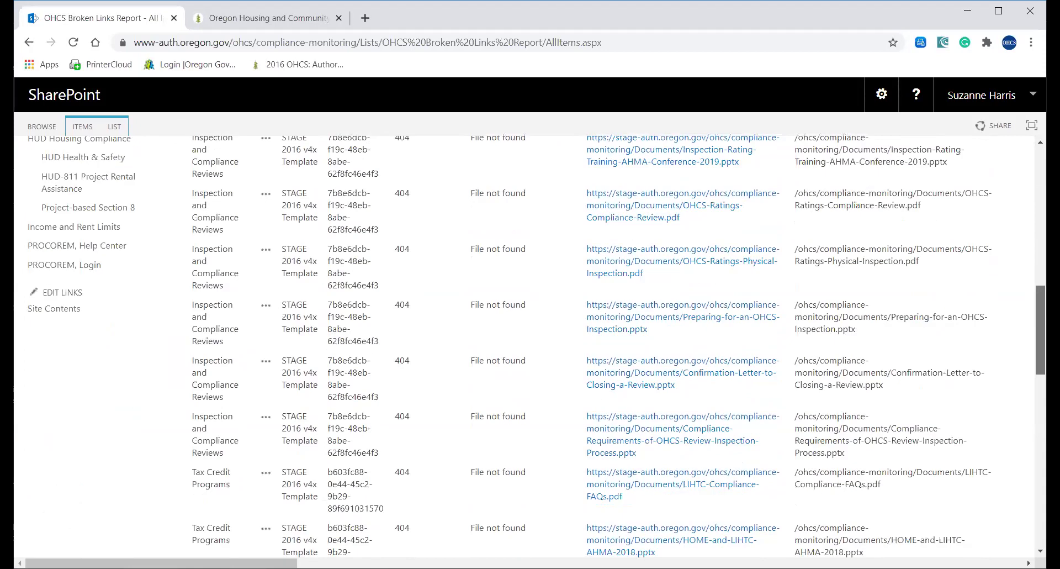
scroll(530, 344, down, 3)
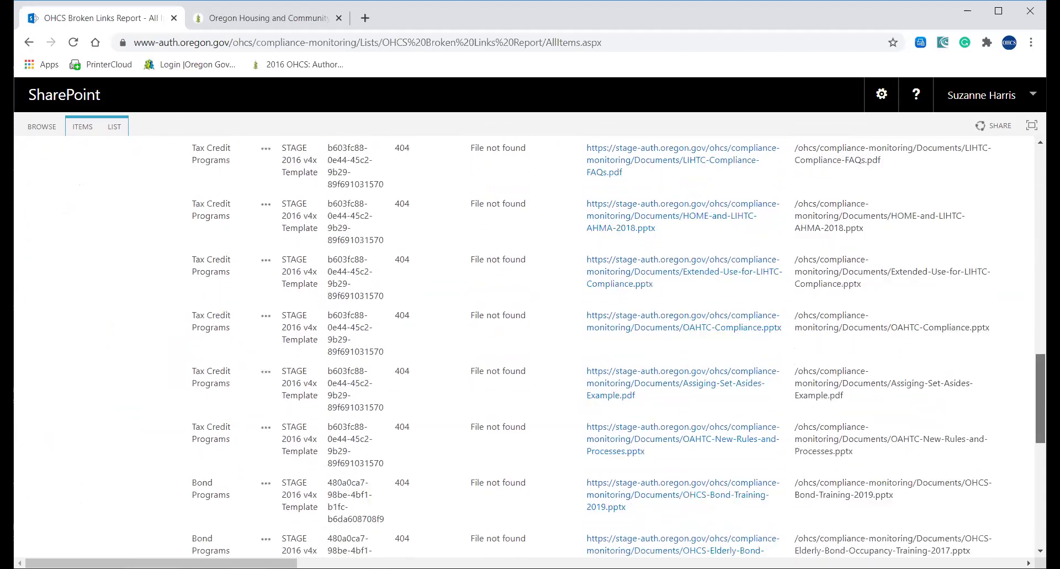
scroll(530, 344, down, 4)
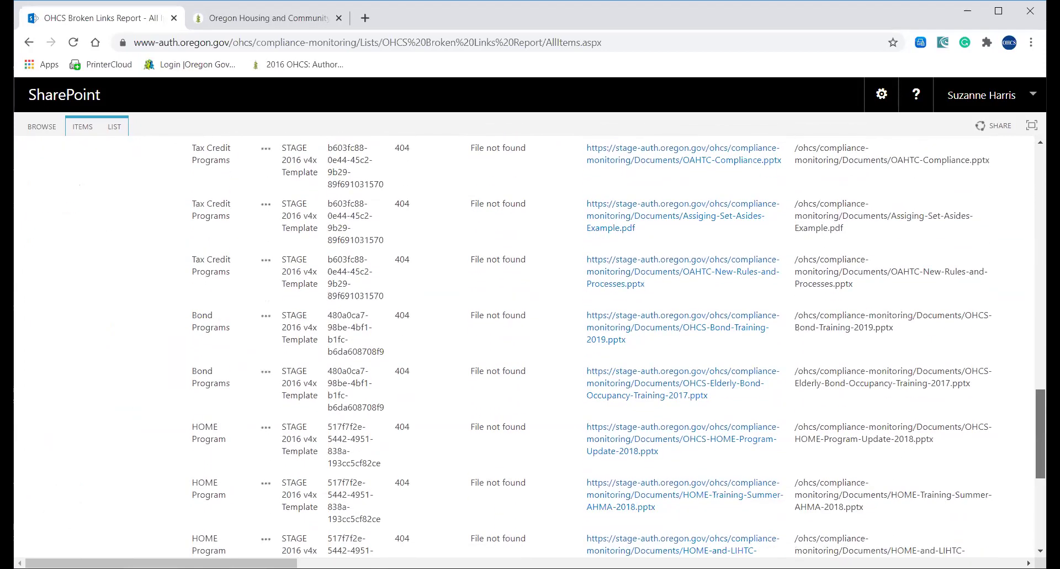
scroll(530, 344, down, 4)
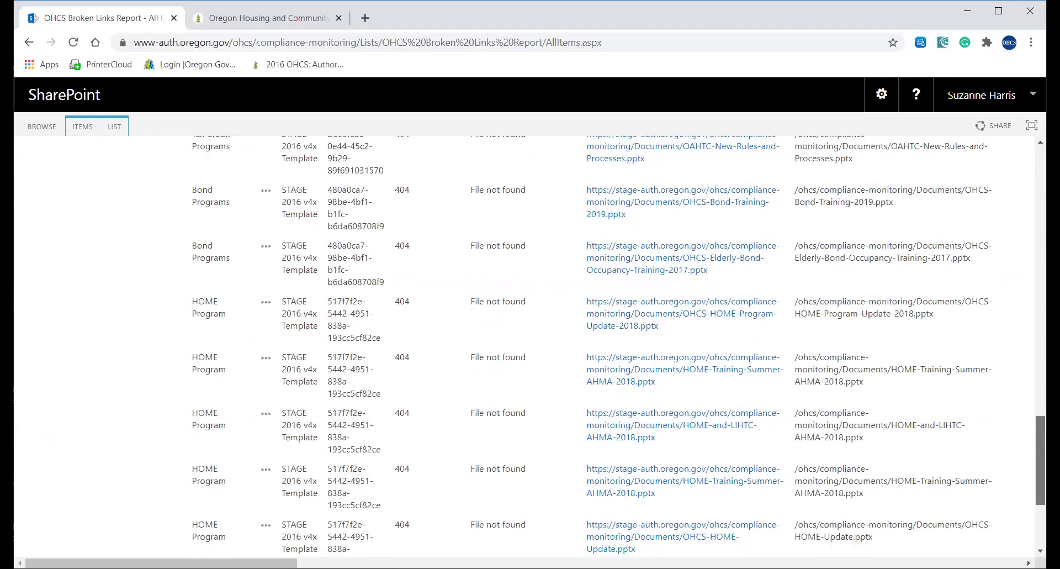
scroll(530, 345, down, 3)
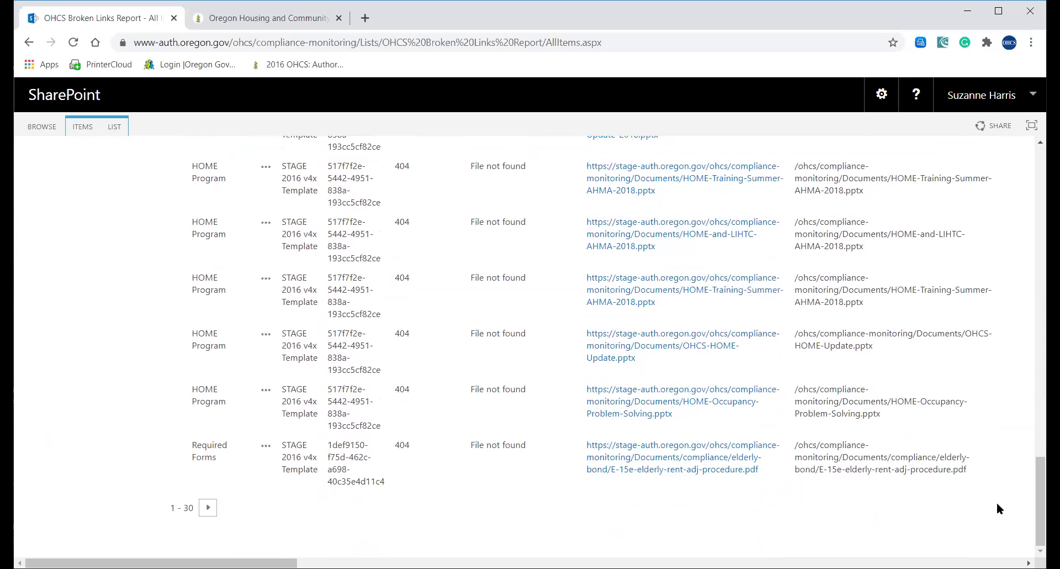
scroll(1041, 502, up, 1)
drag(1041, 492, 1019, 156)
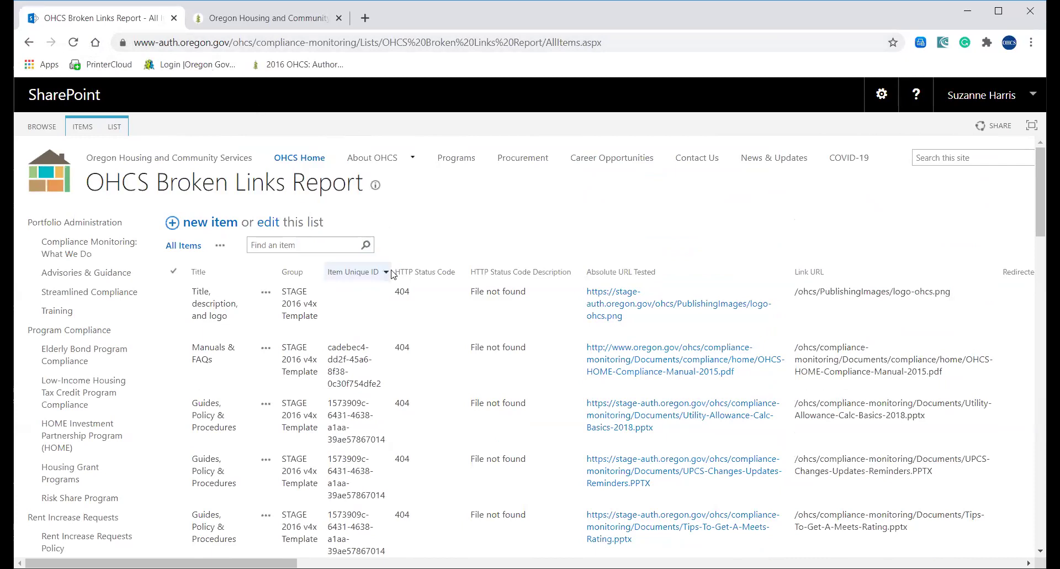
- Leave the broken links list and open the HUD-811 Project Rental Assistance page of the compliance-monitoring site
click(377, 310)
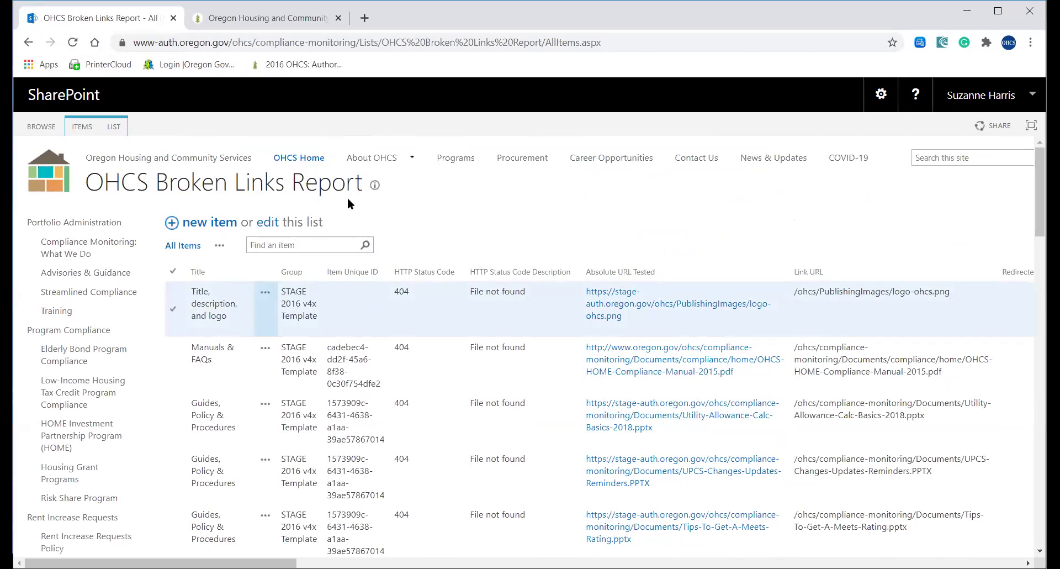
click(303, 161)
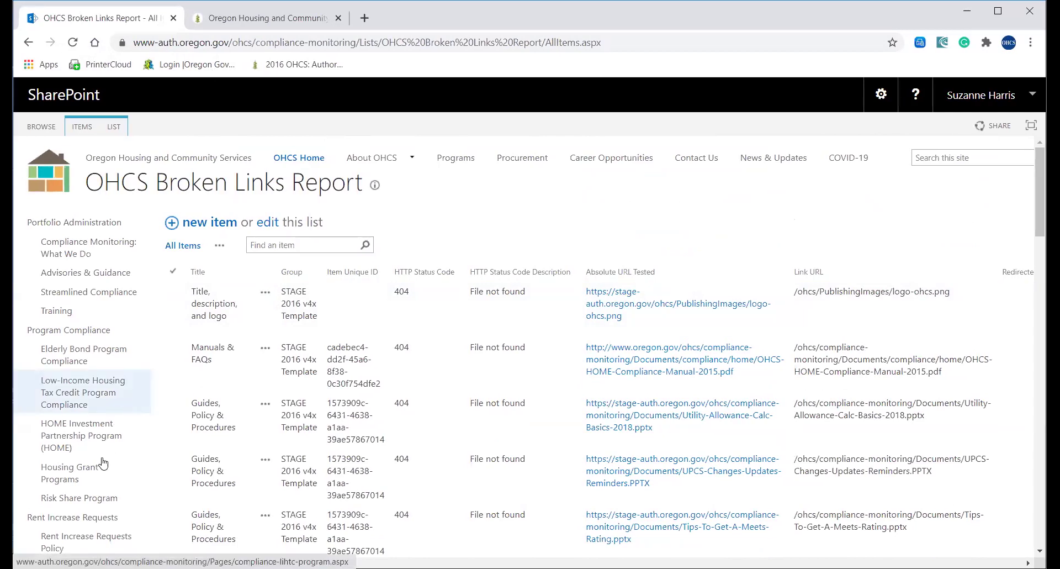
scroll(100, 480, down, 6)
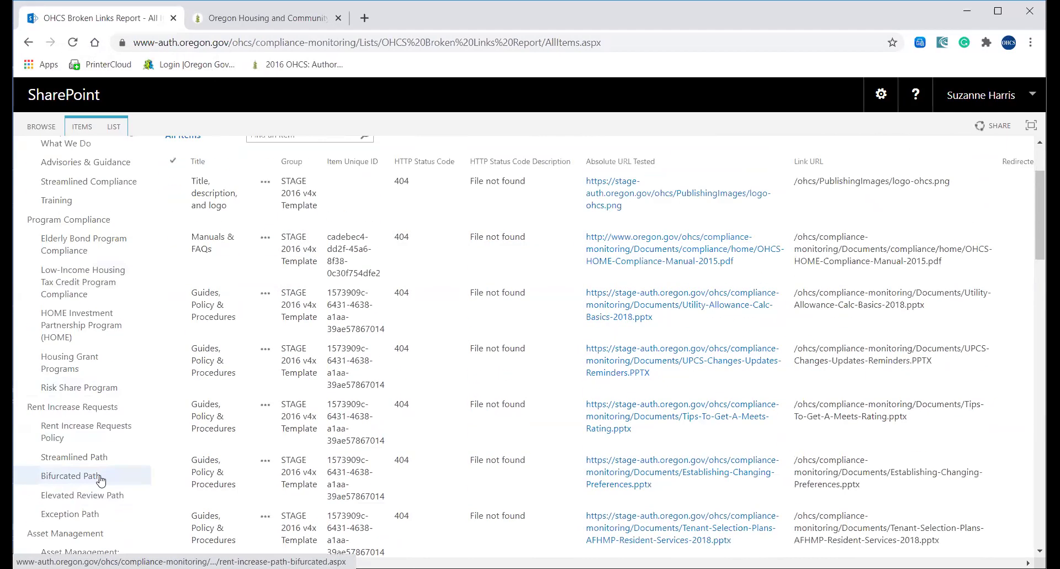
click(100, 480)
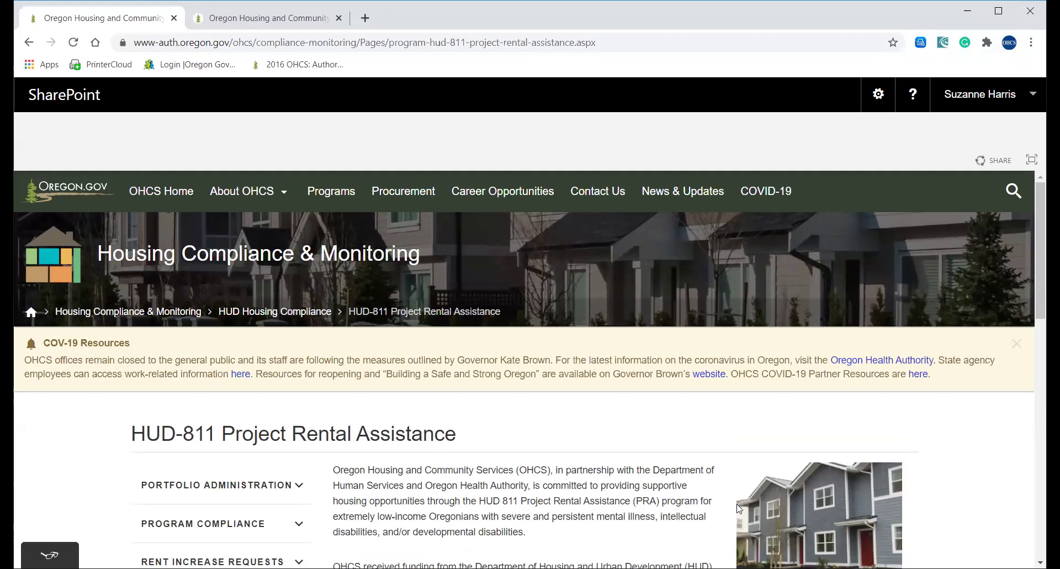
- Look over the HUD-811 page's introduction, contact details and accordion headings, and view the available site and page management options
drag(1038, 313, 1034, 380)
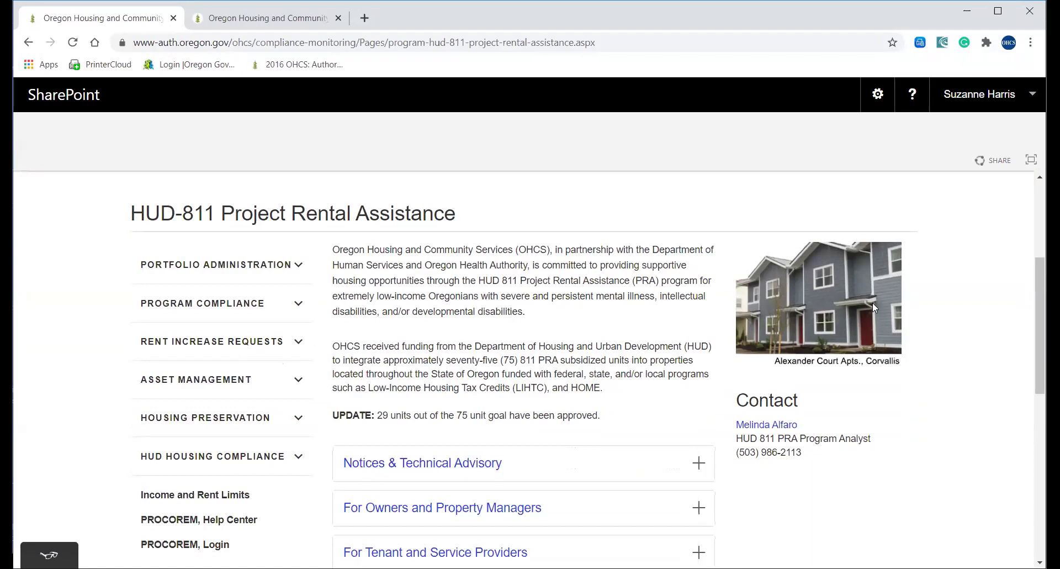
scroll(301, 461, down, 2)
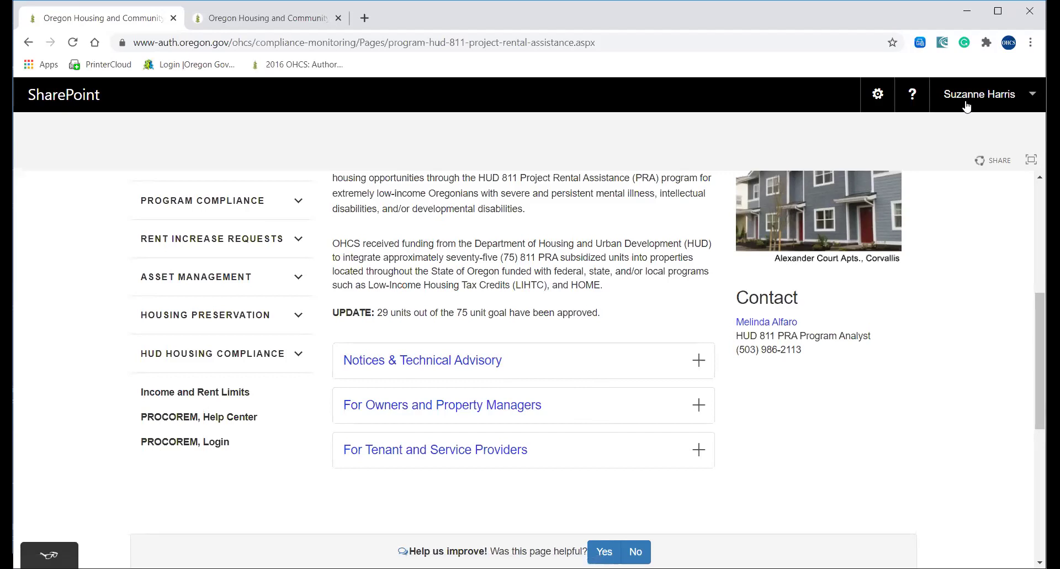
click(880, 97)
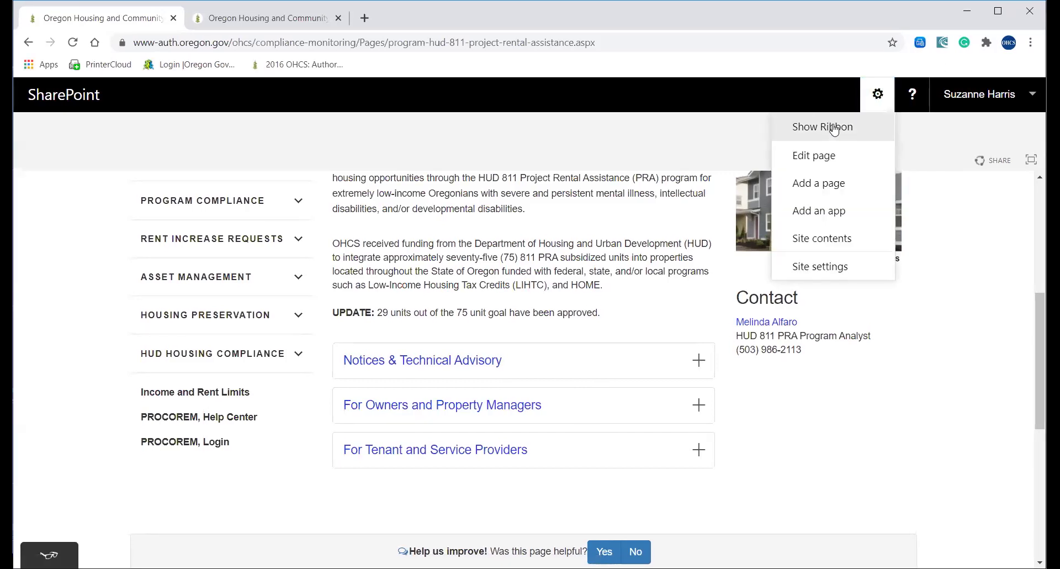
click(697, 193)
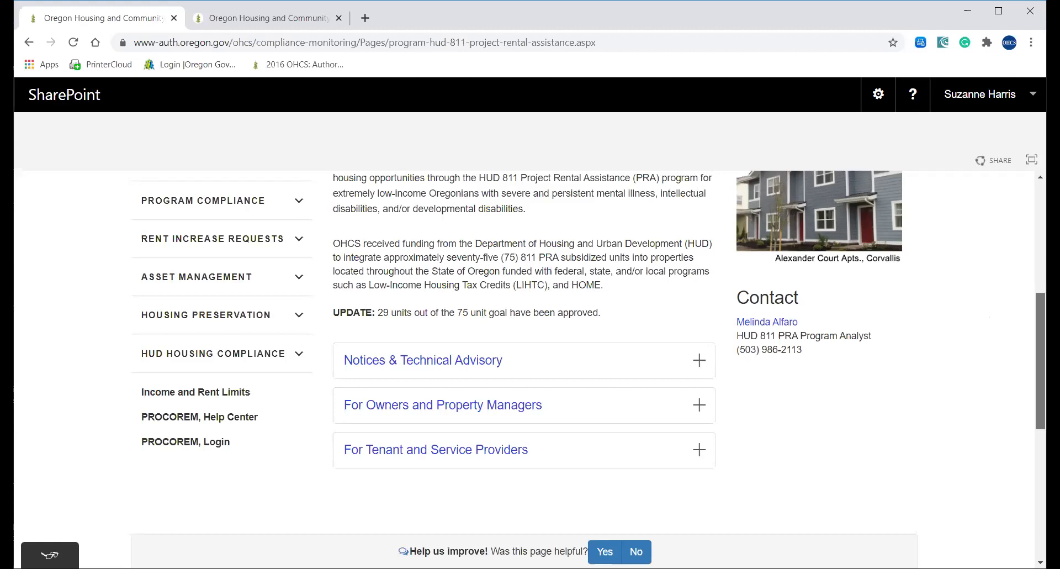
- Examine the page's side navigation by expanding and collapsing Portfolio Administration and expanding HUD Housing Compliance
scroll(1034, 330, up, 3)
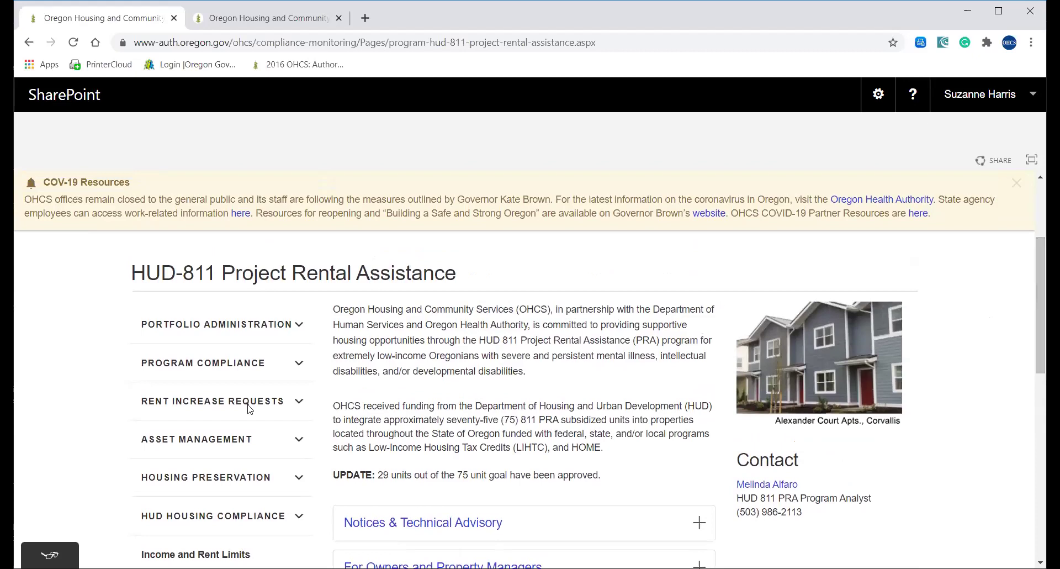
click(301, 326)
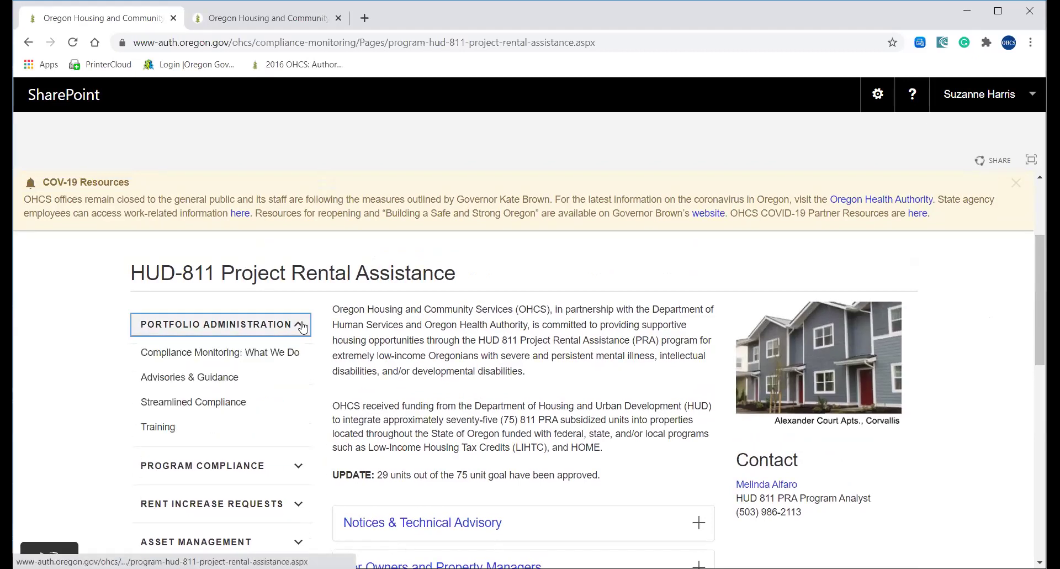
click(301, 329)
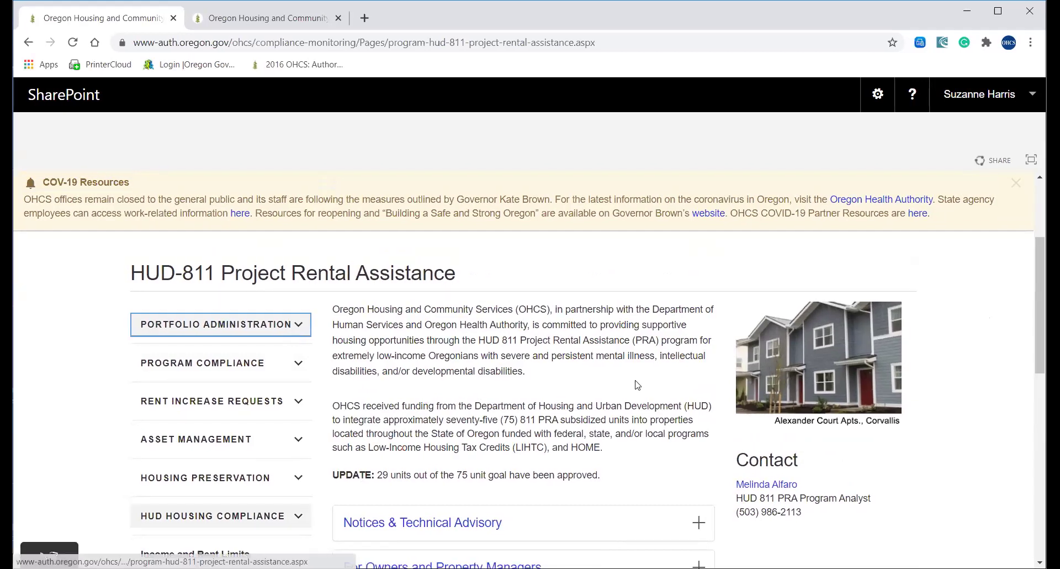
scroll(1038, 309, down, 3)
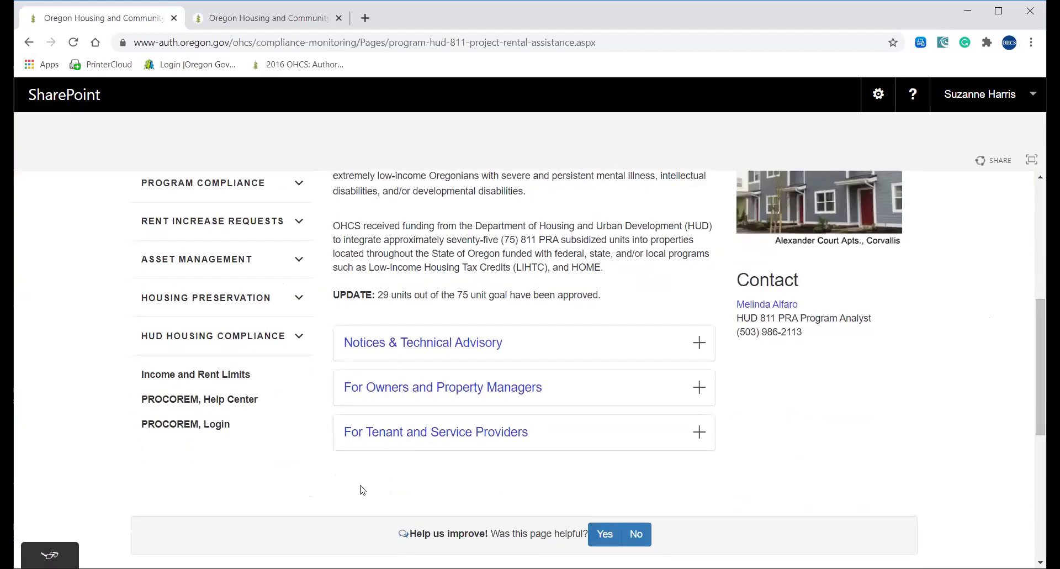
click(252, 342)
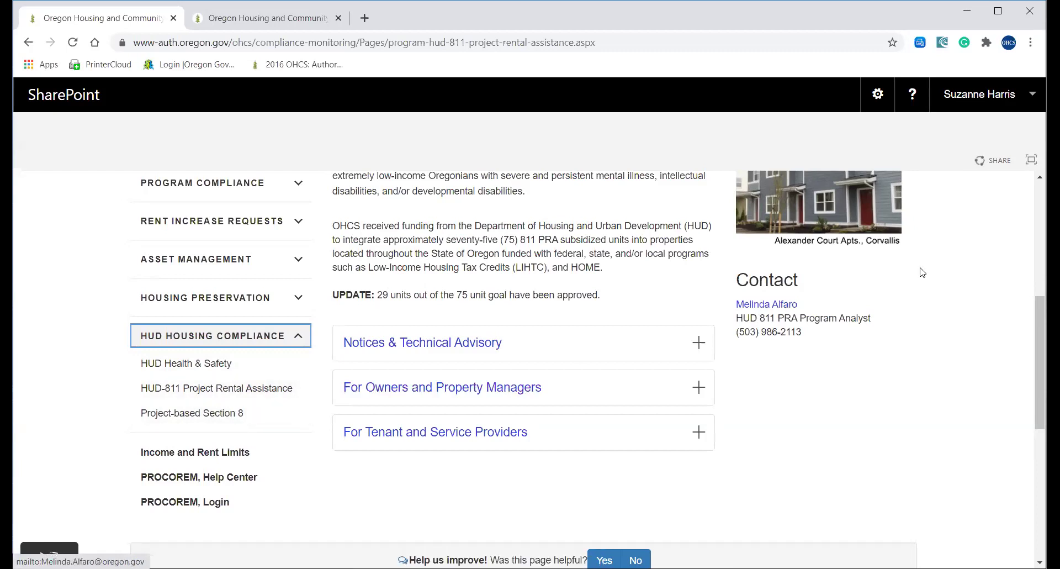
scroll(1036, 310, up, 3)
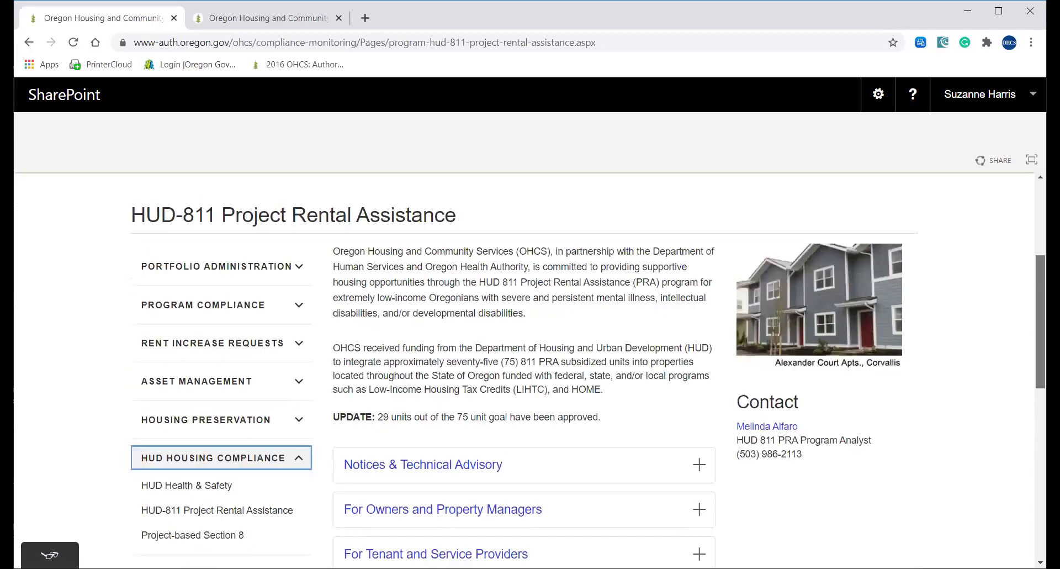
- Open the compliance-monitoring site's contents to view its lists, libraries and other apps
scroll(525, 364, up, 3)
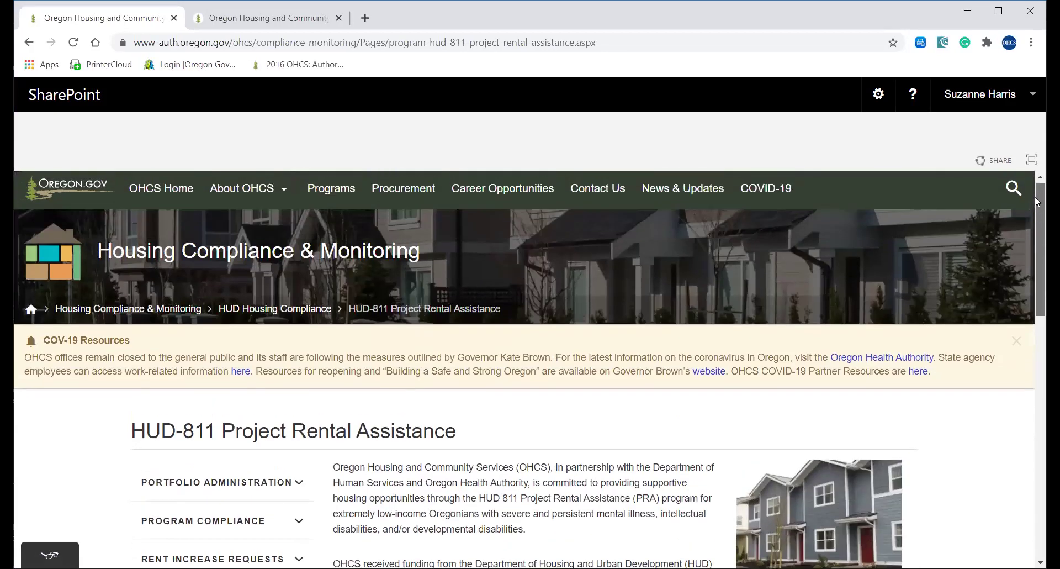
click(878, 101)
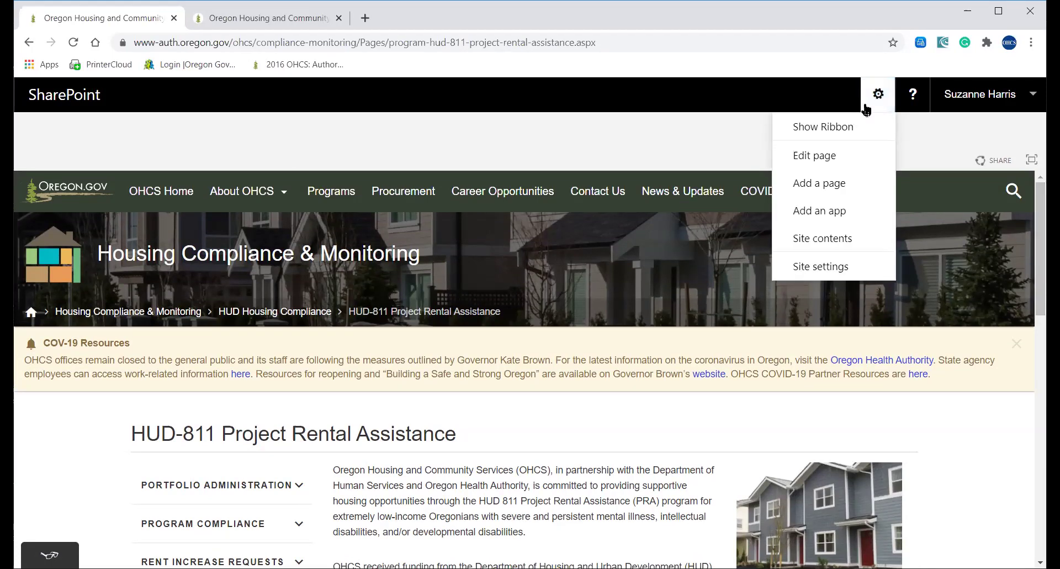
click(814, 237)
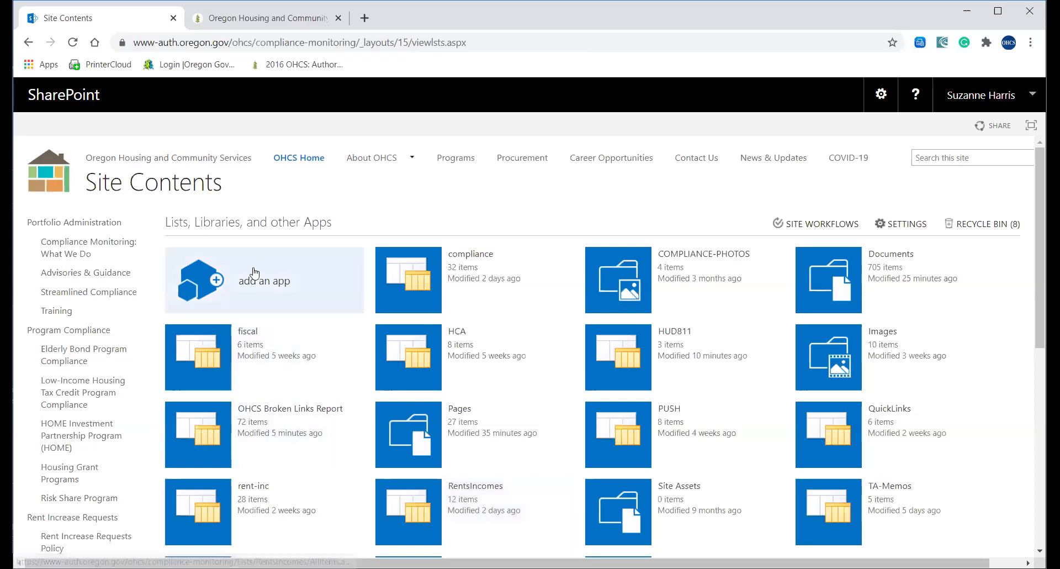
- Go to the parent Oregon Housing and Community Services home page and look over its topic cards and their links
click(223, 161)
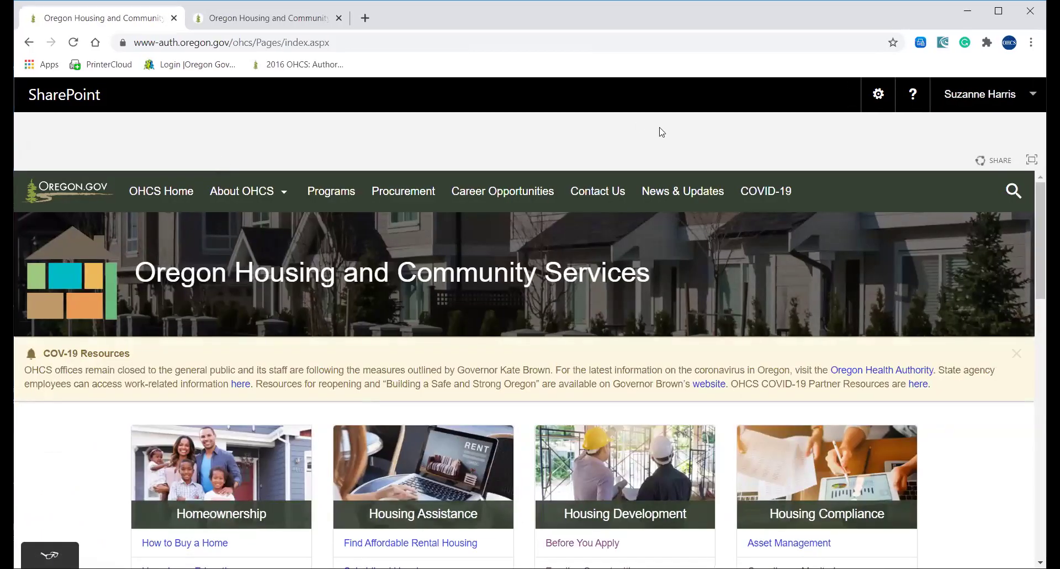
scroll(1021, 256, down, 5)
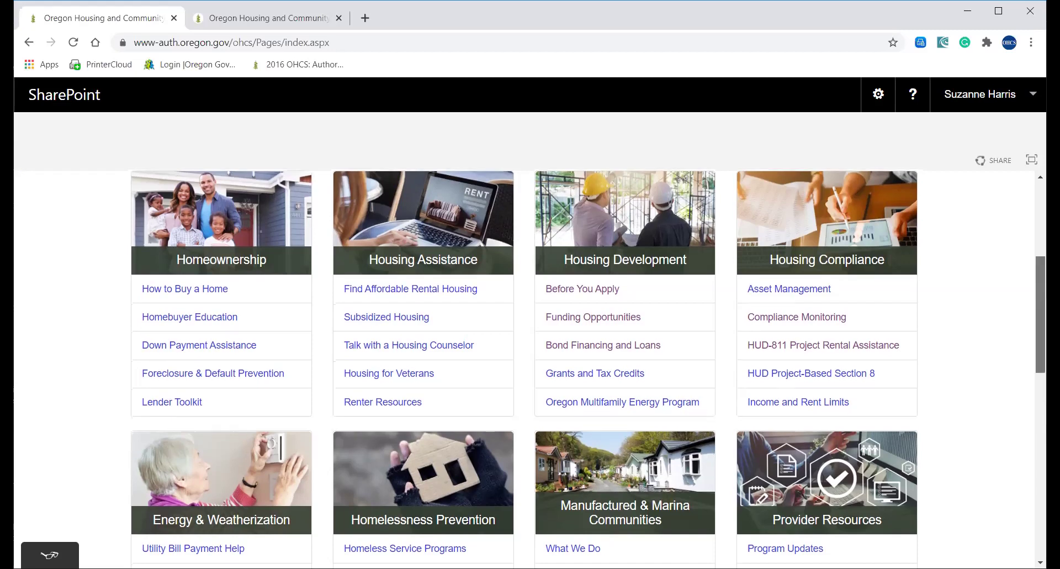
scroll(1028, 381, down, 3)
scroll(1029, 380, up, 5)
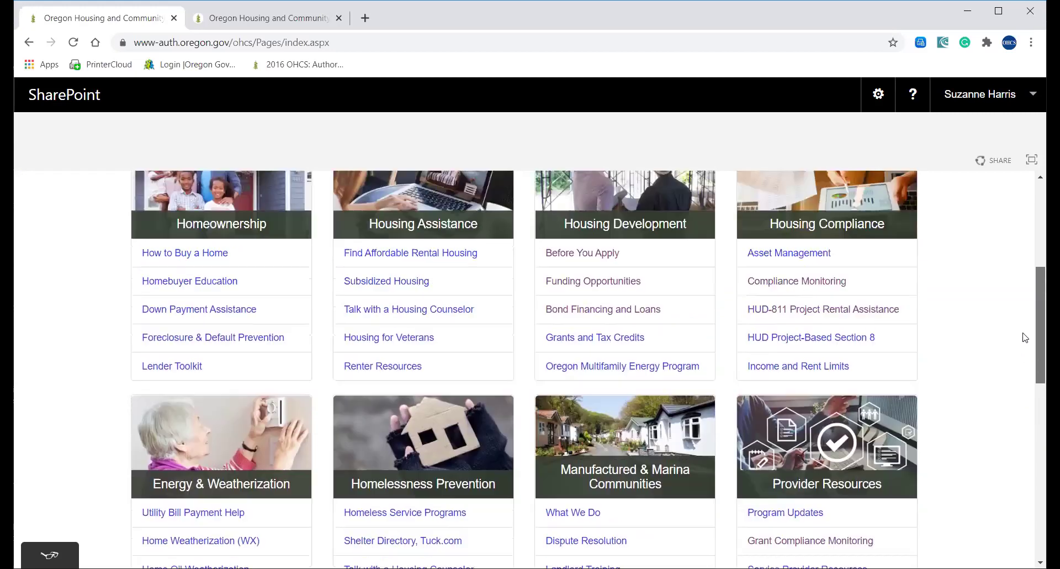